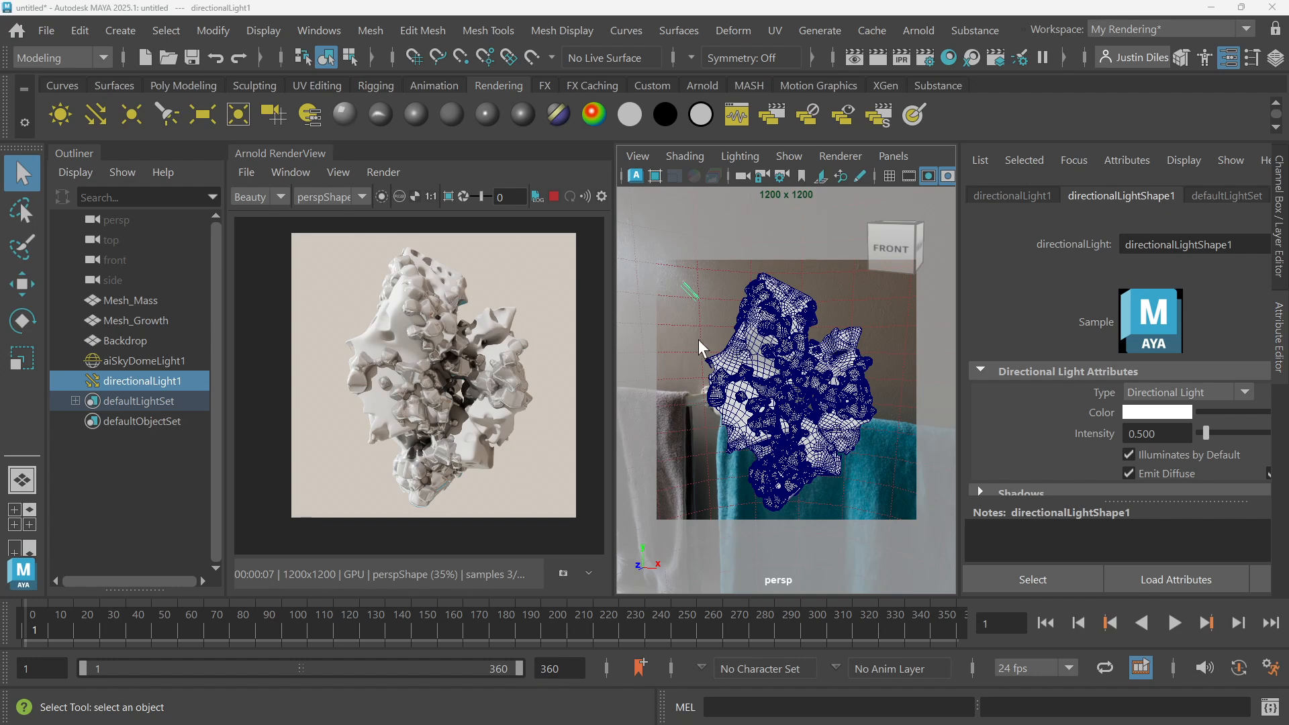
Show the L_Backdrop display layer to check the backdrop in the render, and hide it again
click(700, 340)
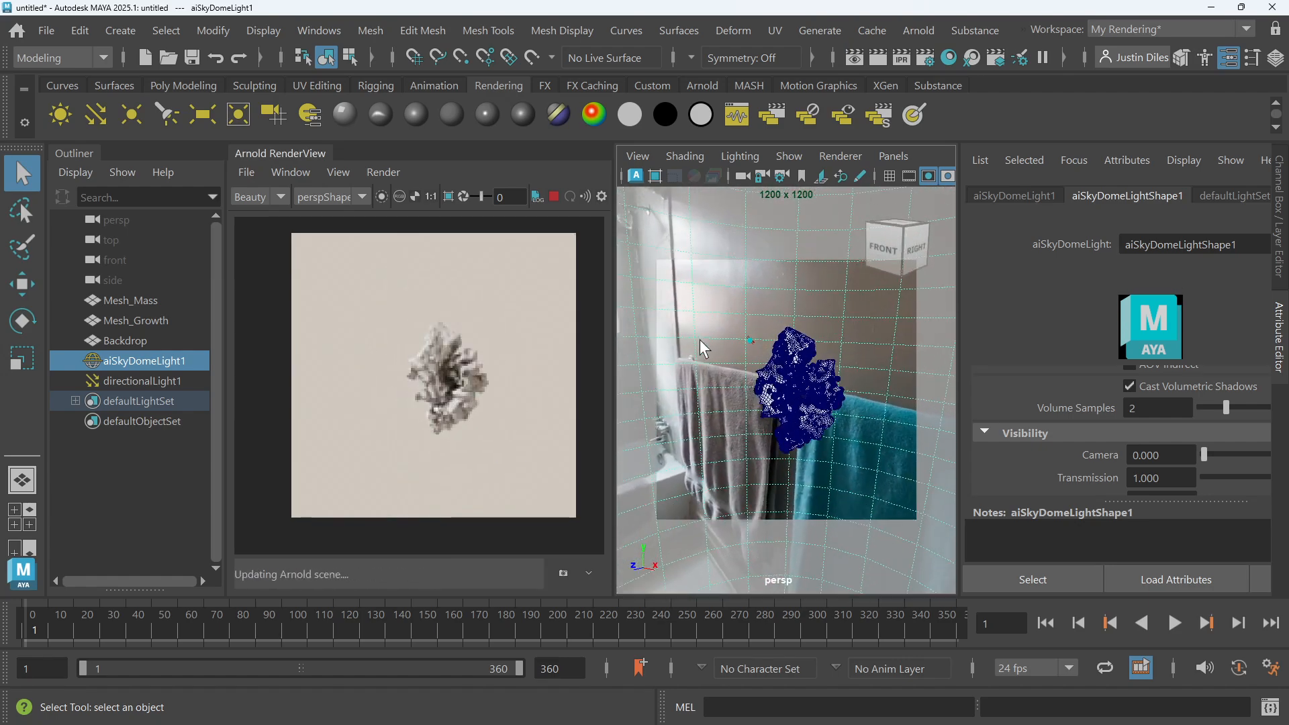
alt+right_drag(700, 340, 759, 451)
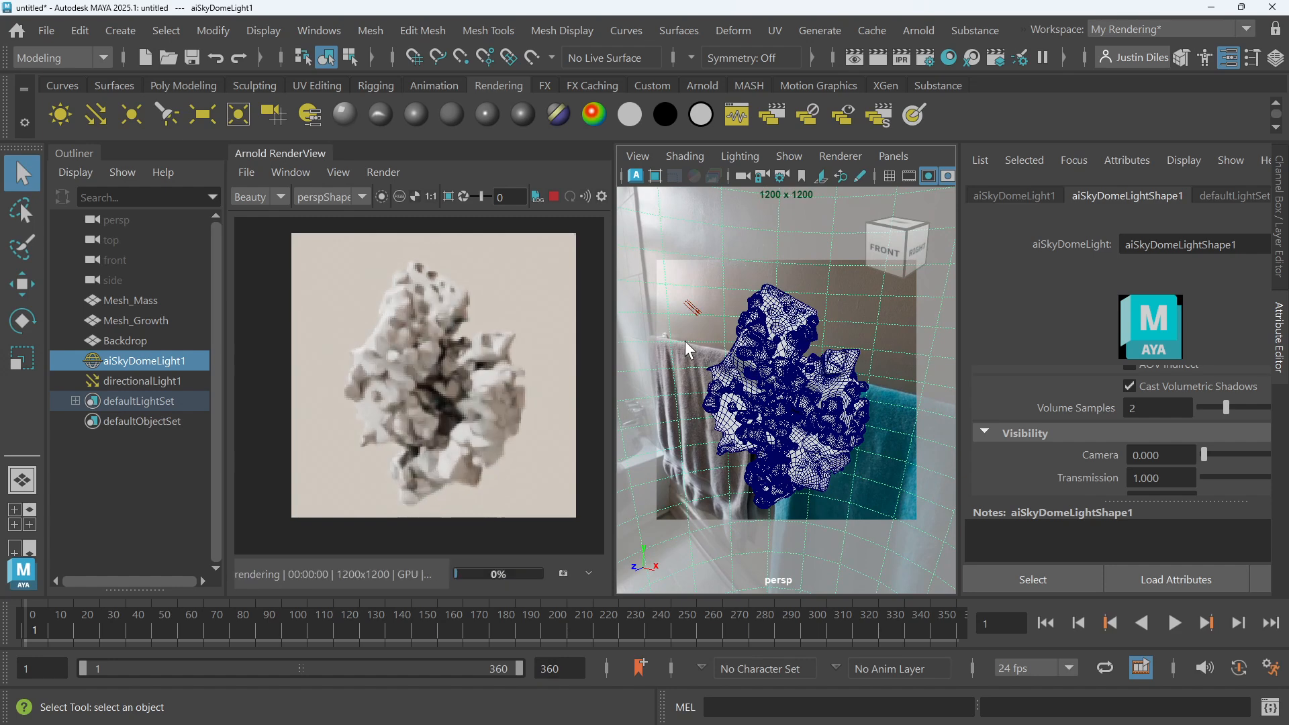
click(1280, 238)
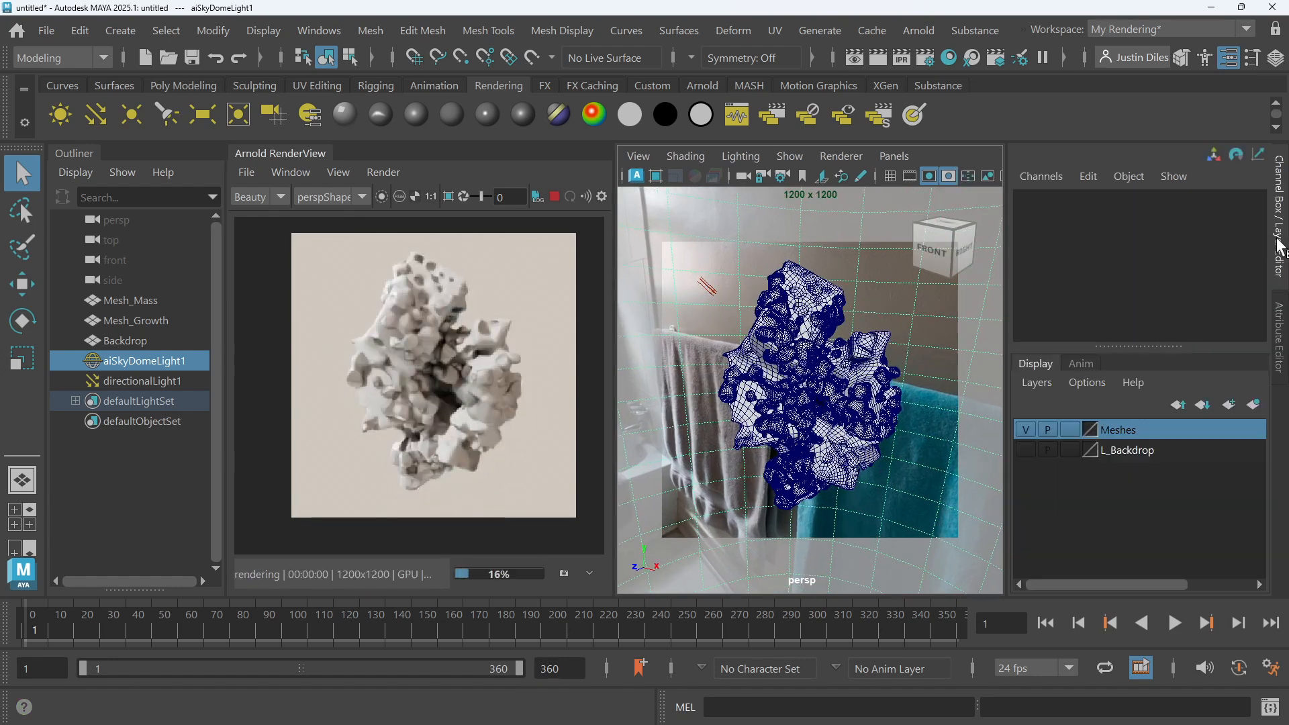
click(1027, 450)
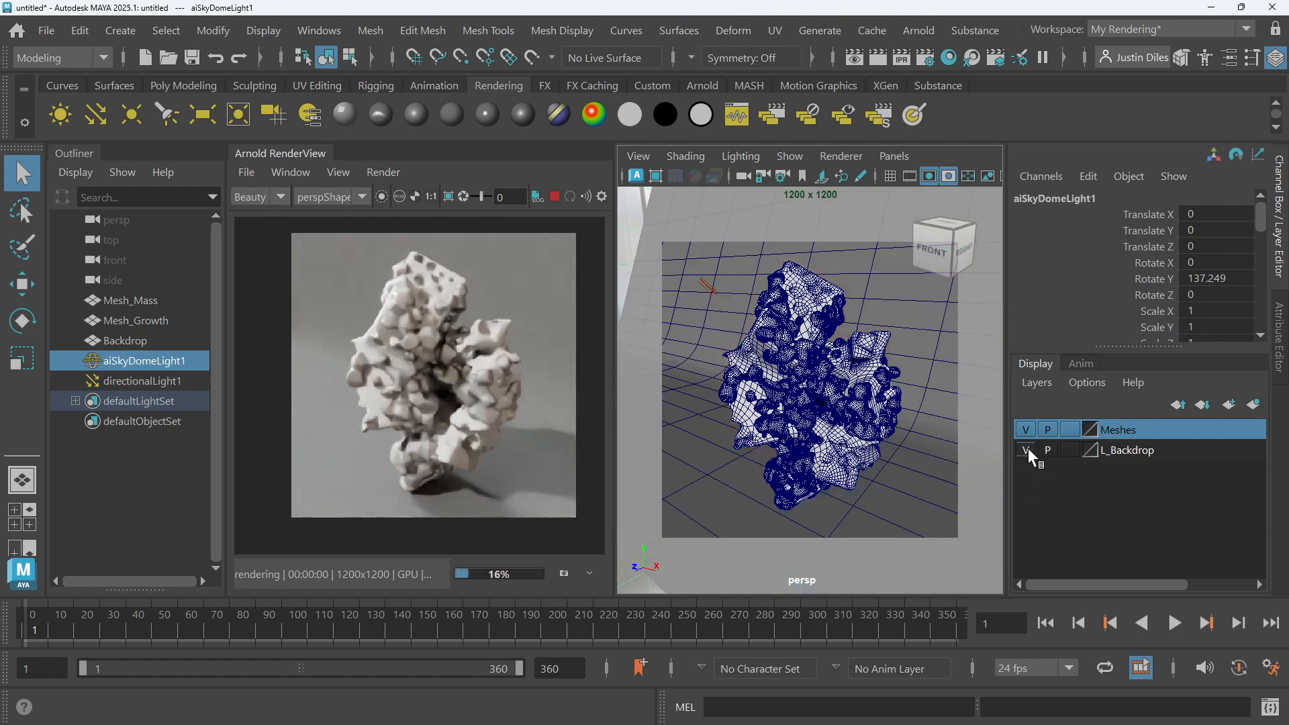
click(1026, 450)
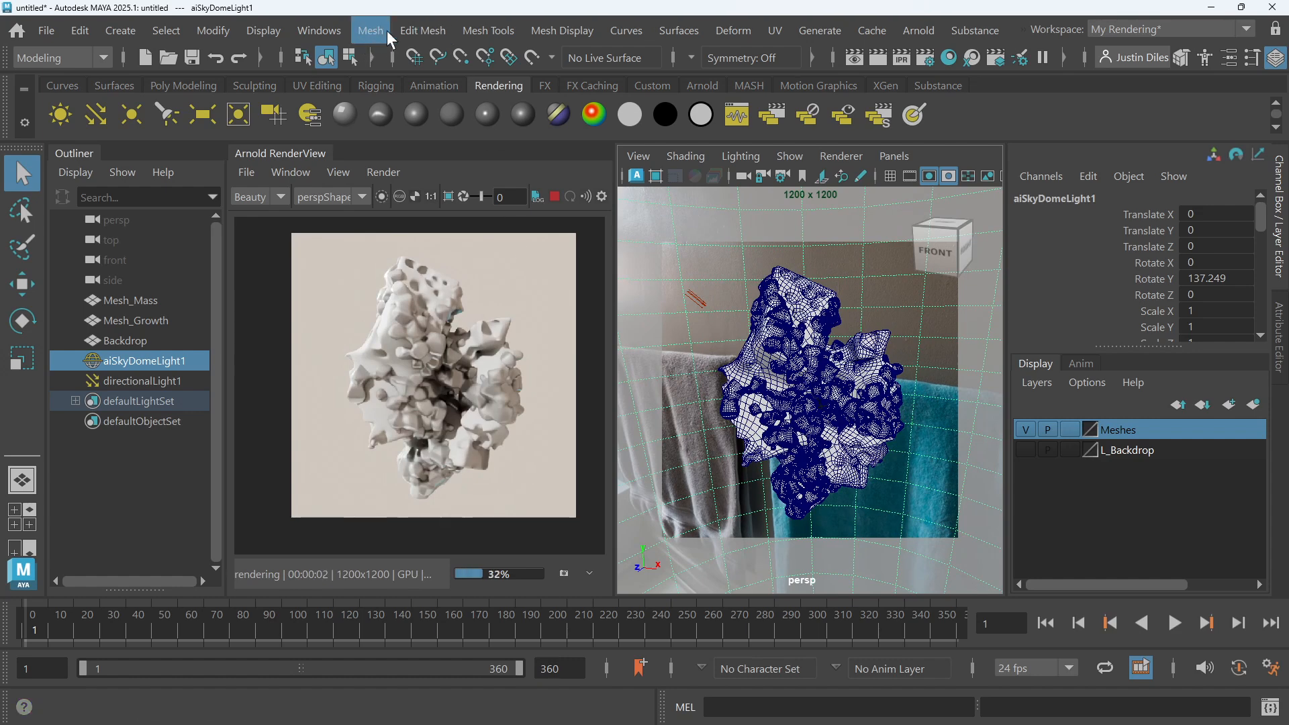
Open the Node Editor to examine how aiRaySwitch1 connects to the Arnold render options' background, and close it
click(319, 30)
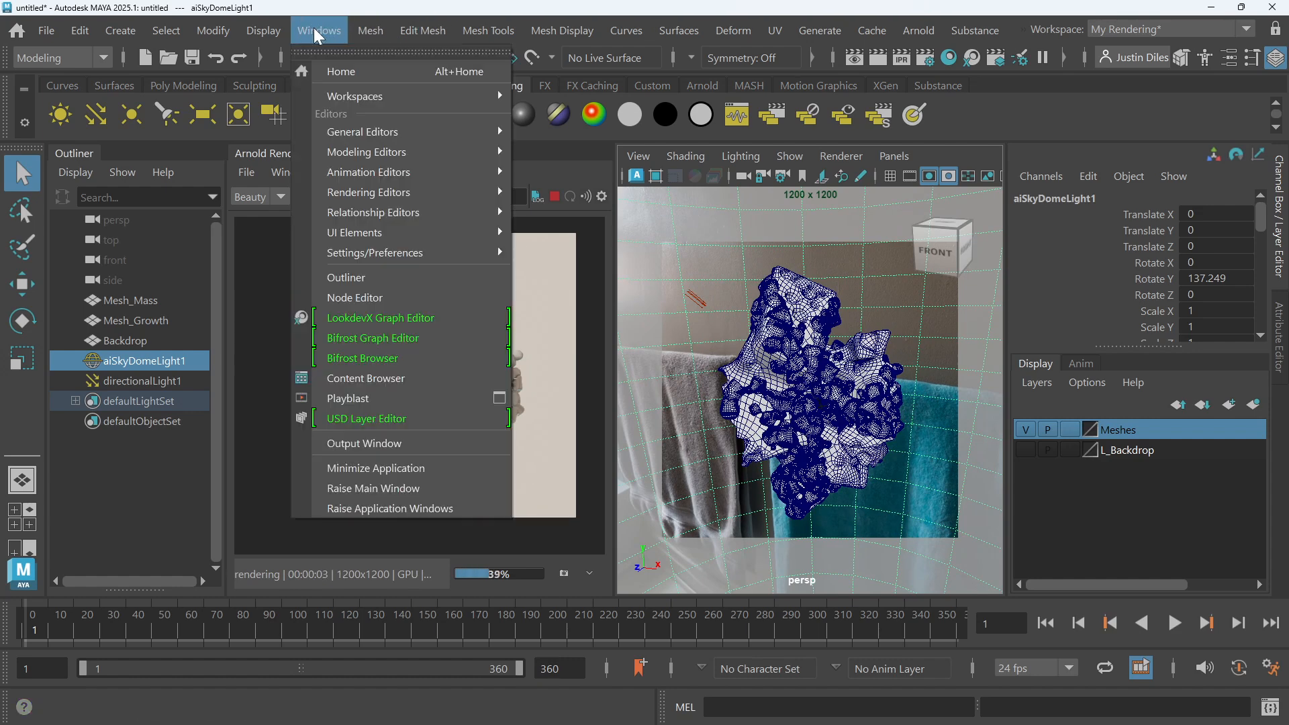
click(360, 293)
drag(606, 443, 712, 221)
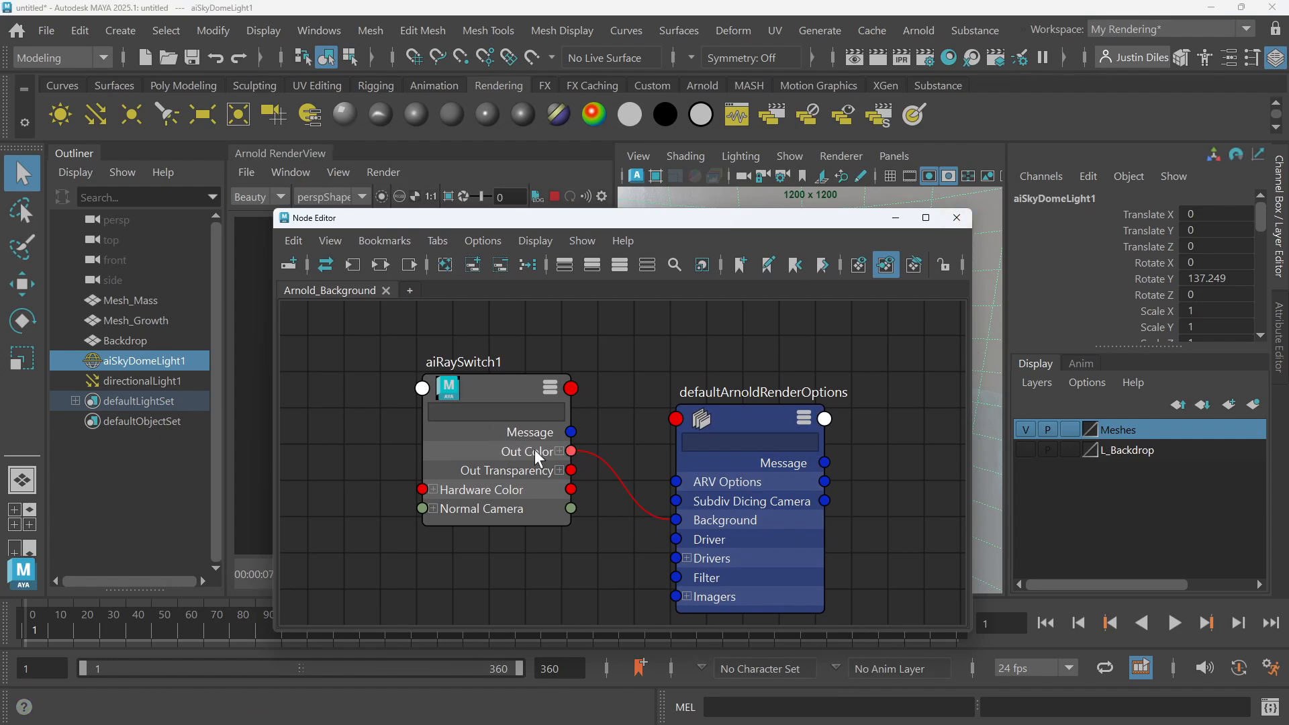
click(956, 220)
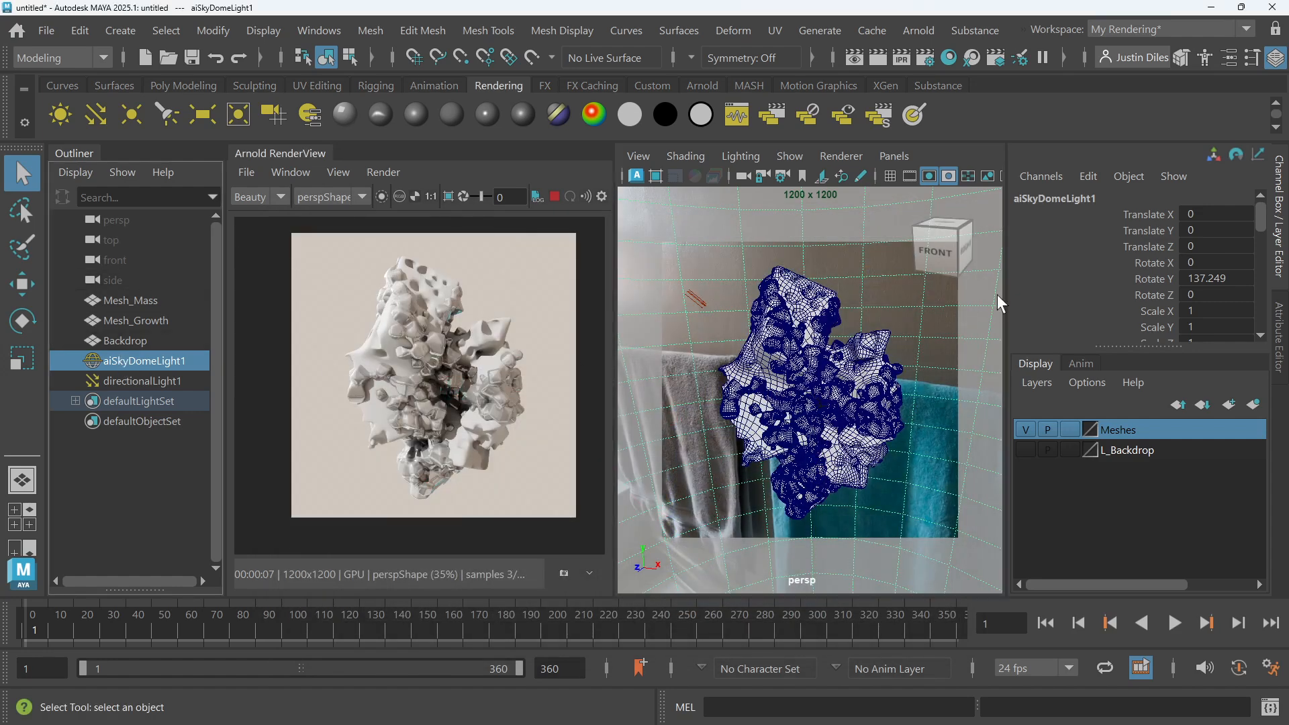
Raise the Camera visibility of aiSkyDomeLight1 to 1.000 to compare the render background, and return it to 0
click(1281, 343)
scroll(1138, 383, down, 1)
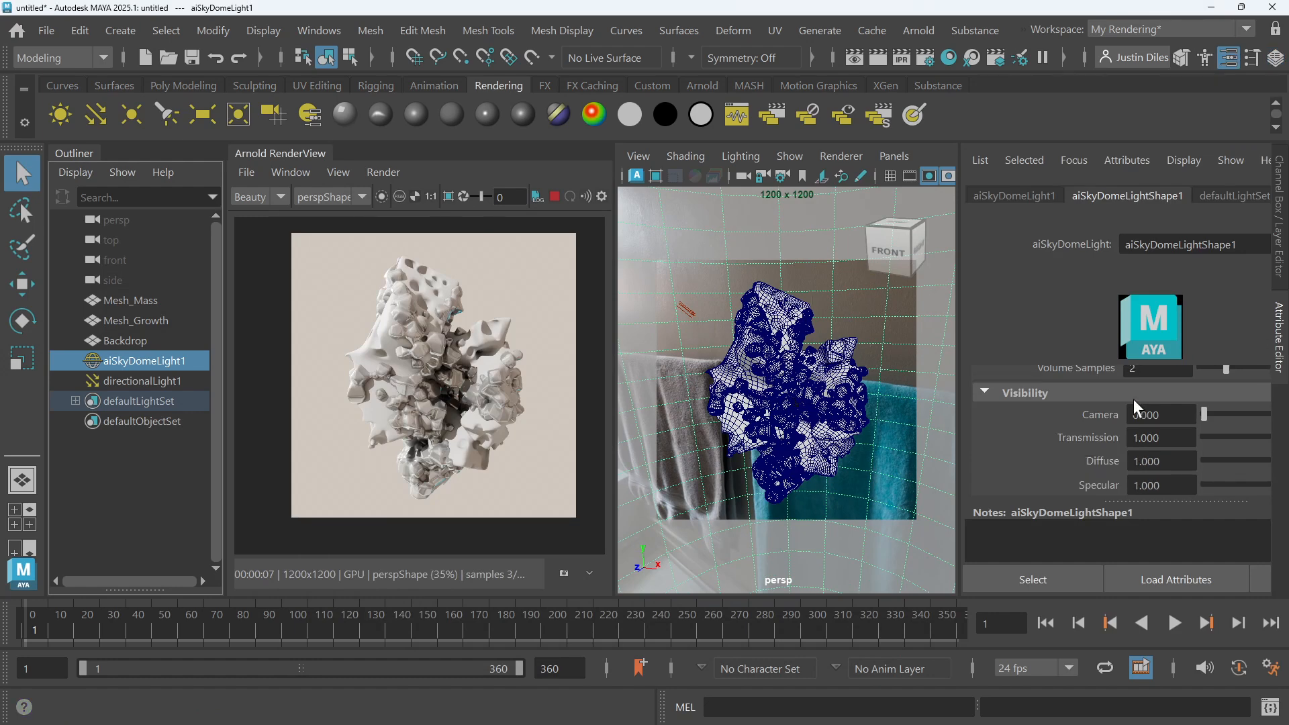
scroll(1139, 430, up, 1)
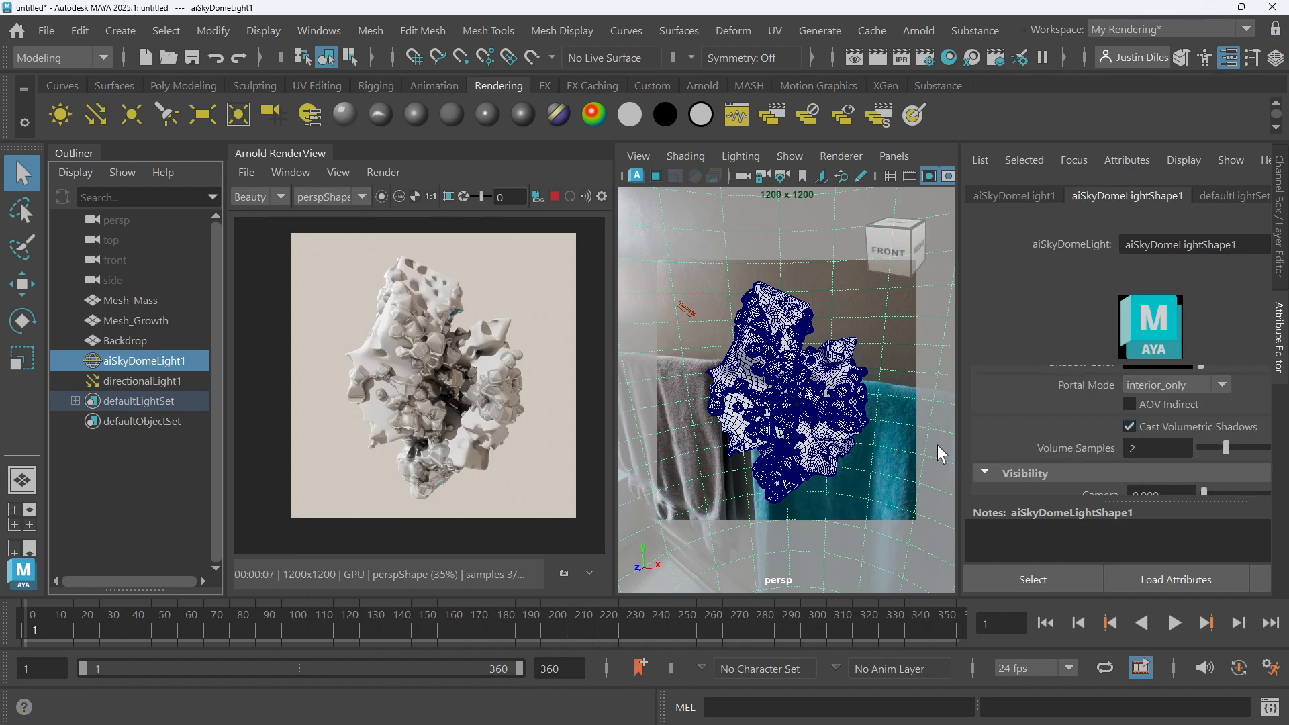
drag(957, 445, 815, 445)
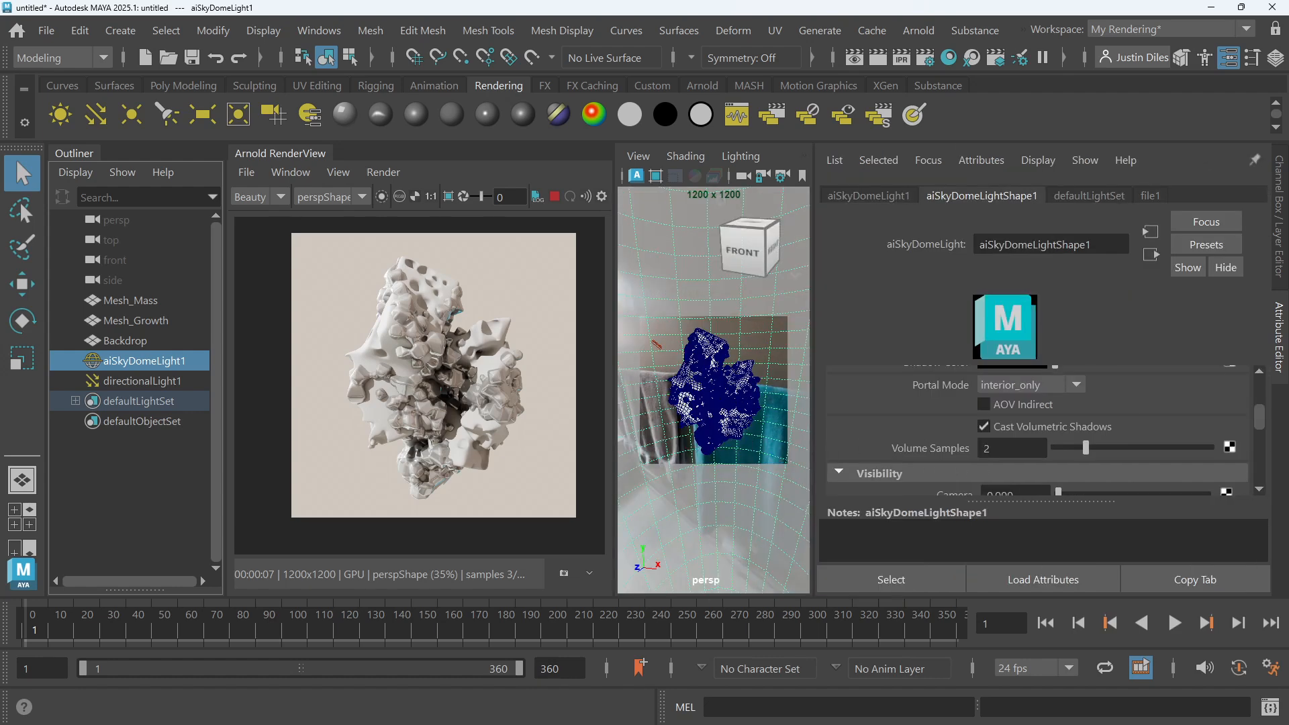
scroll(1050, 472, down, 1)
scroll(1050, 470, down, 1)
scroll(1074, 441, up, 1)
scroll(1017, 192, up, 1)
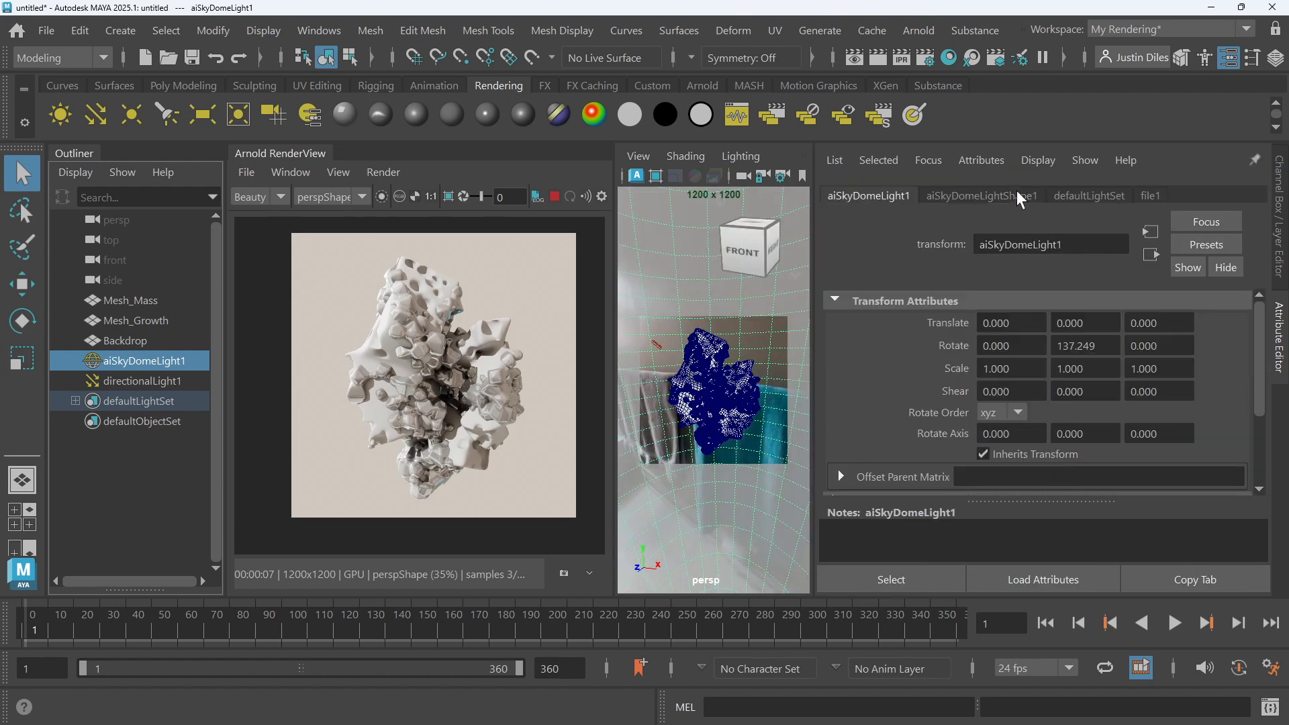
click(1007, 195)
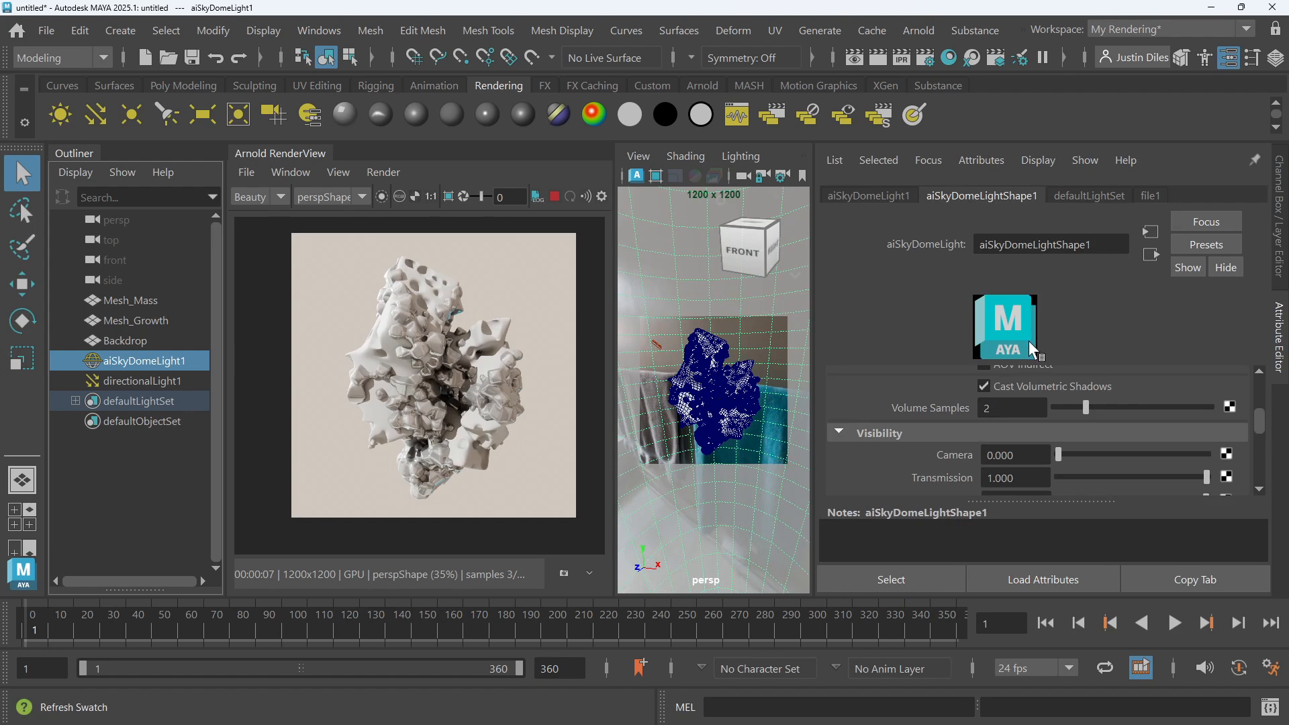
scroll(1038, 430, down, 1)
drag(1069, 417, 1255, 425)
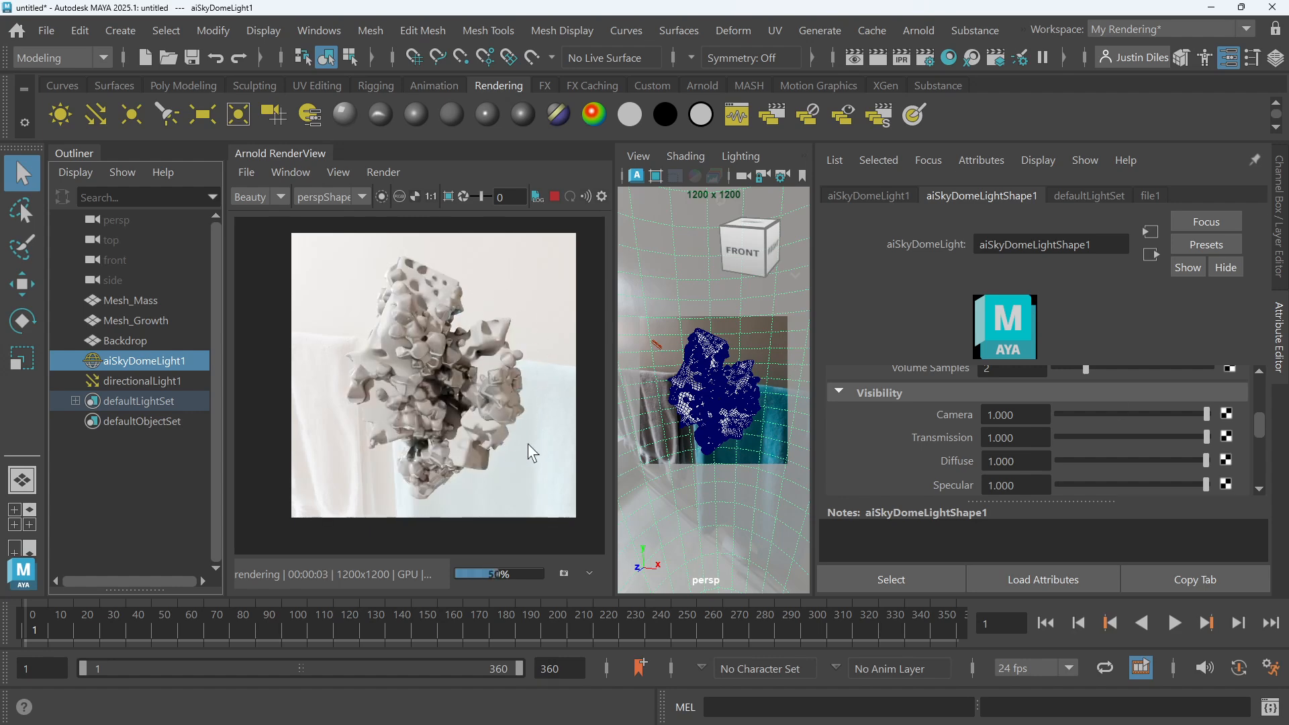
drag(1200, 412, 820, 422)
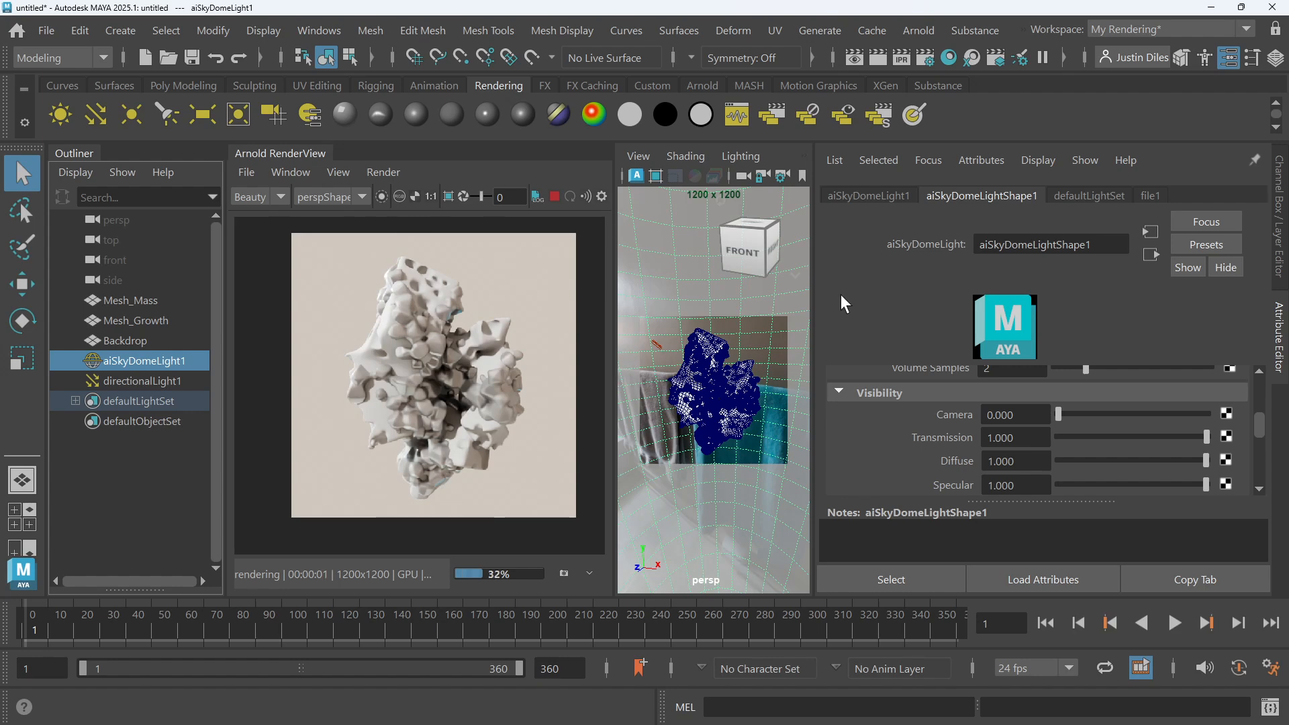
drag(815, 290, 1073, 290)
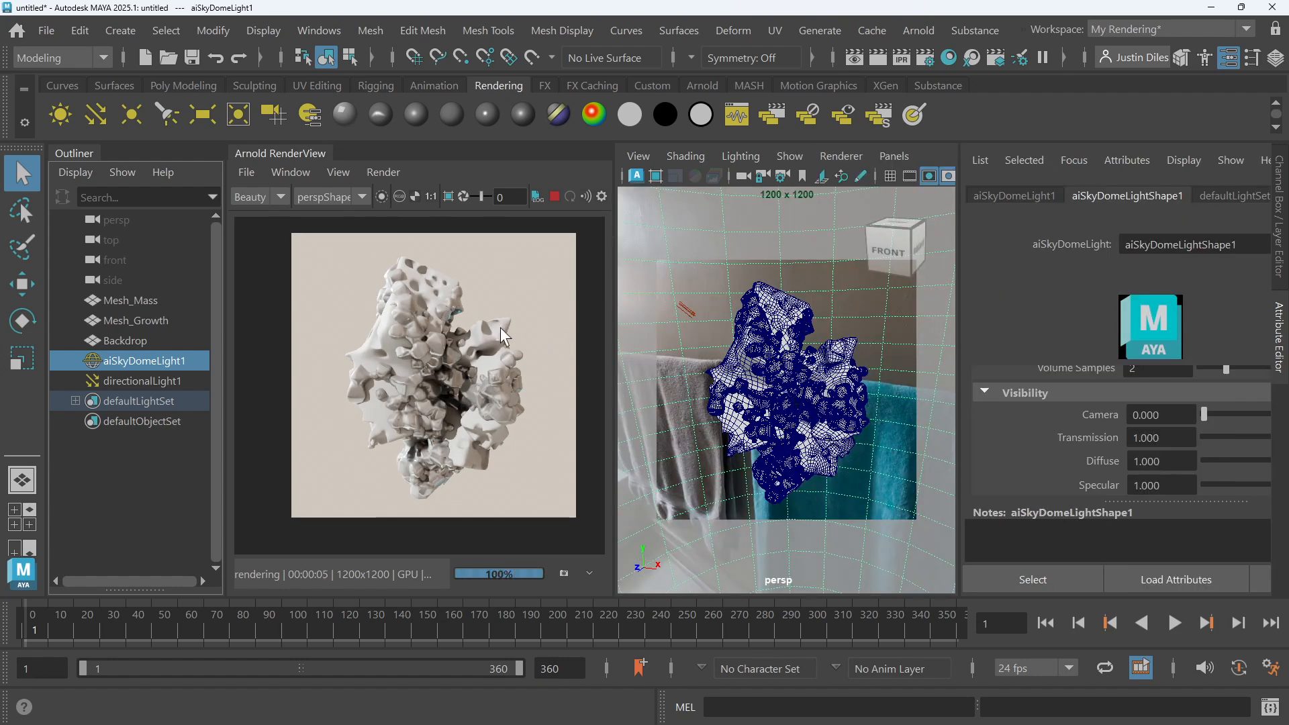
Frame the Mesh_Growth mesh up close in the perspective view to examine its rendered surface
click(814, 342)
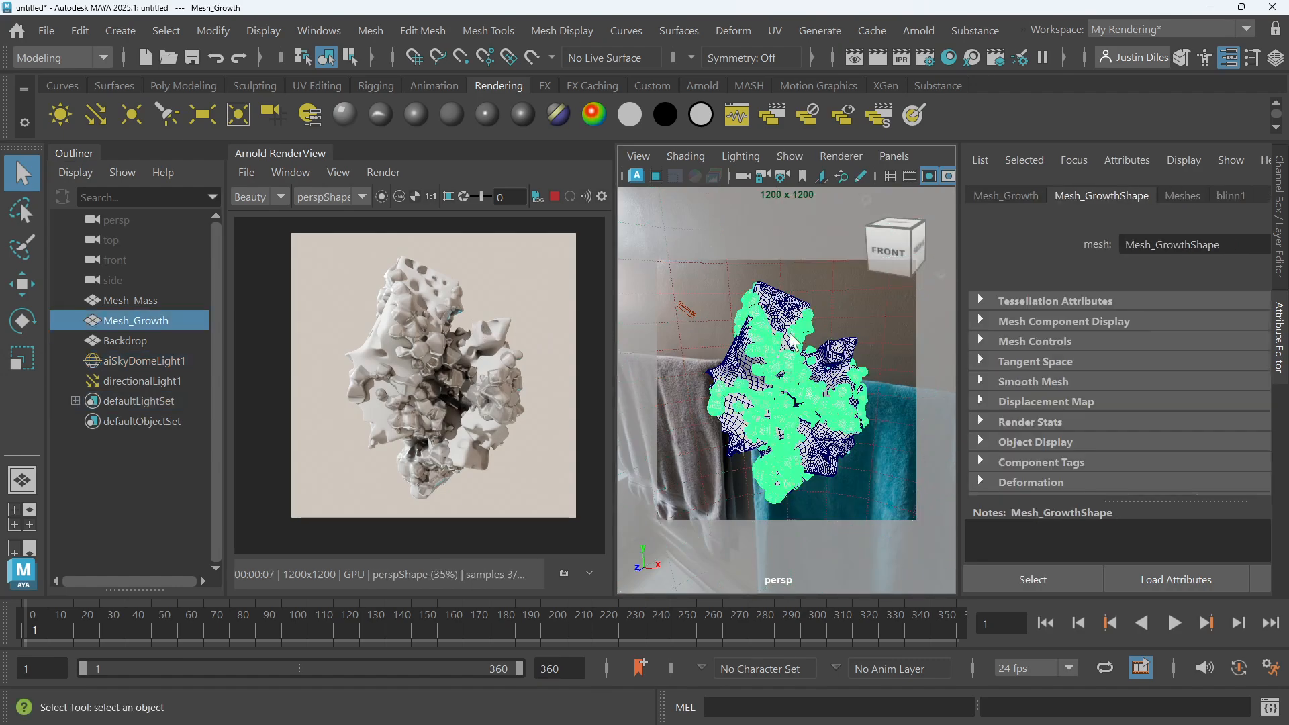
key(f)
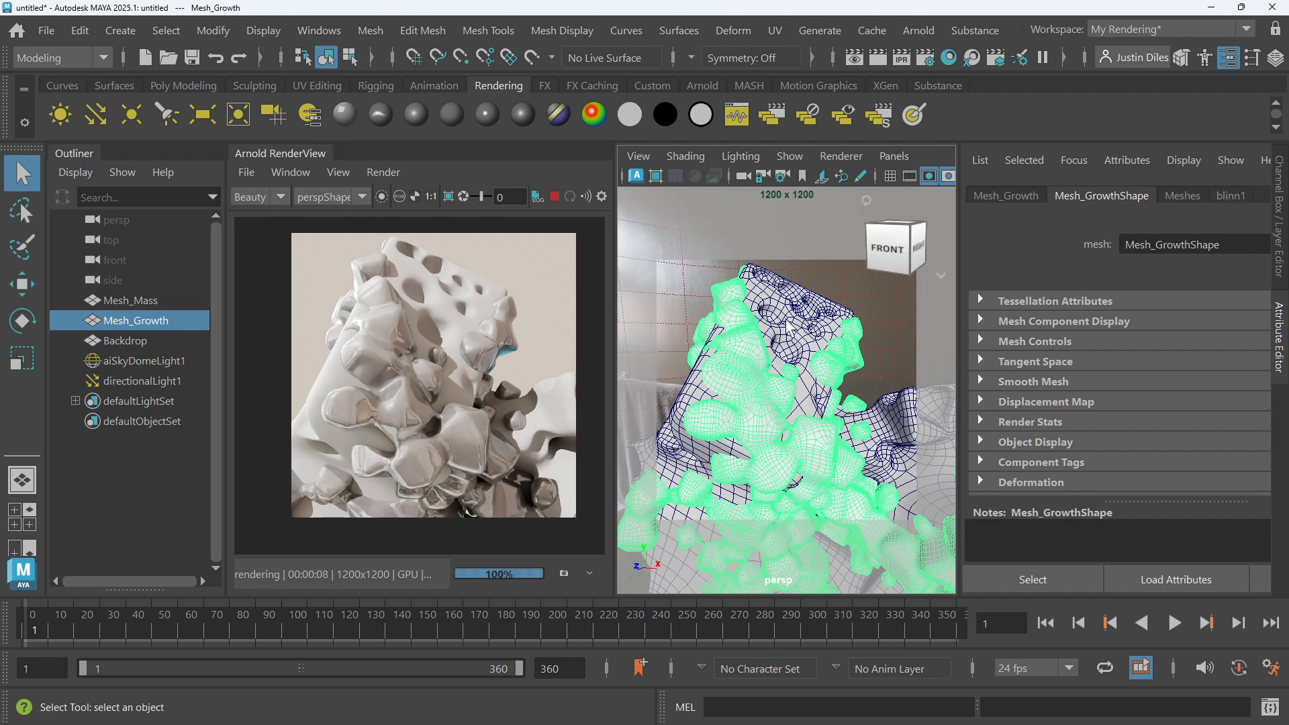
alt+right_drag(764, 363, 594, 405)
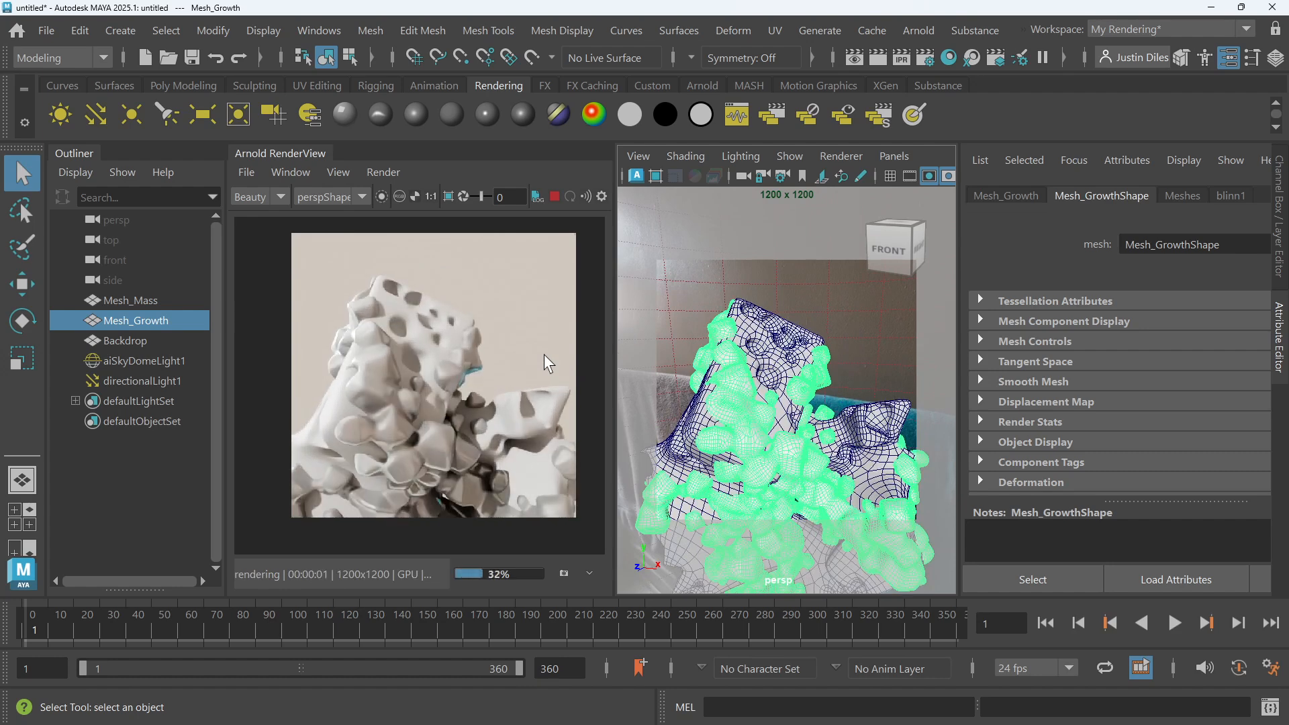
right_click(731, 366)
right_drag(736, 369, 828, 303)
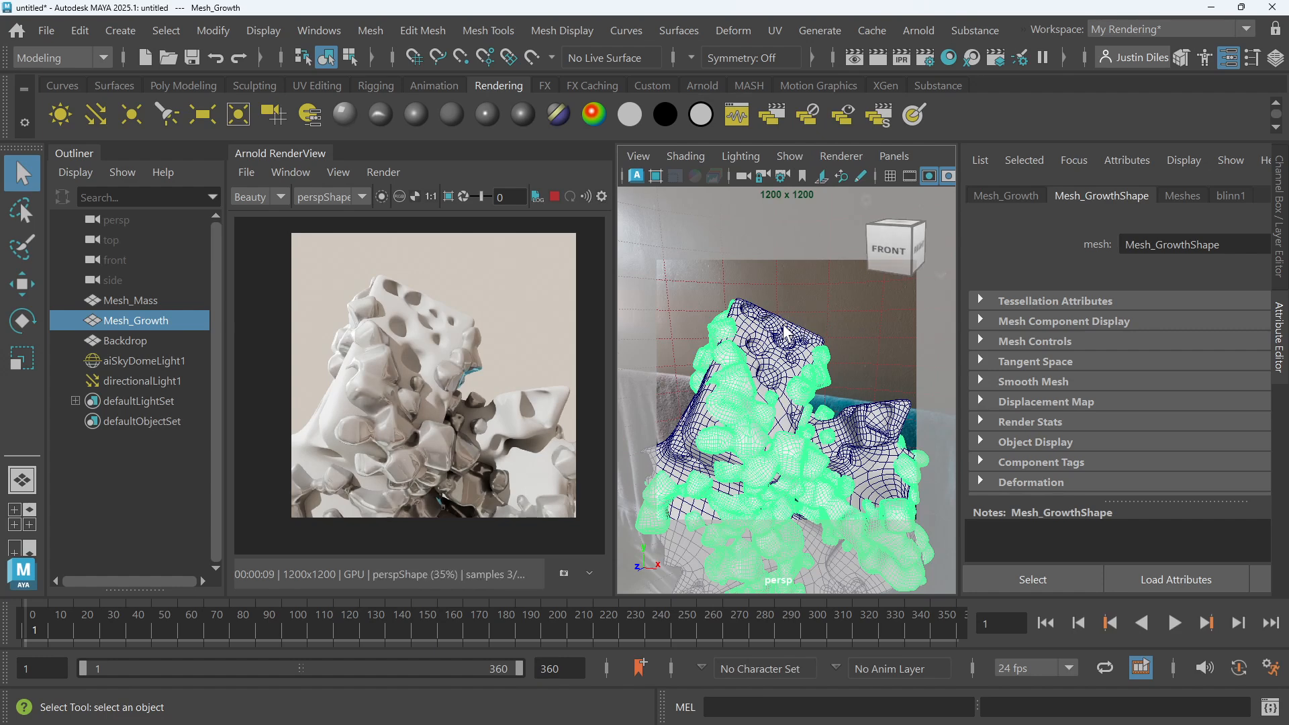
click(811, 321)
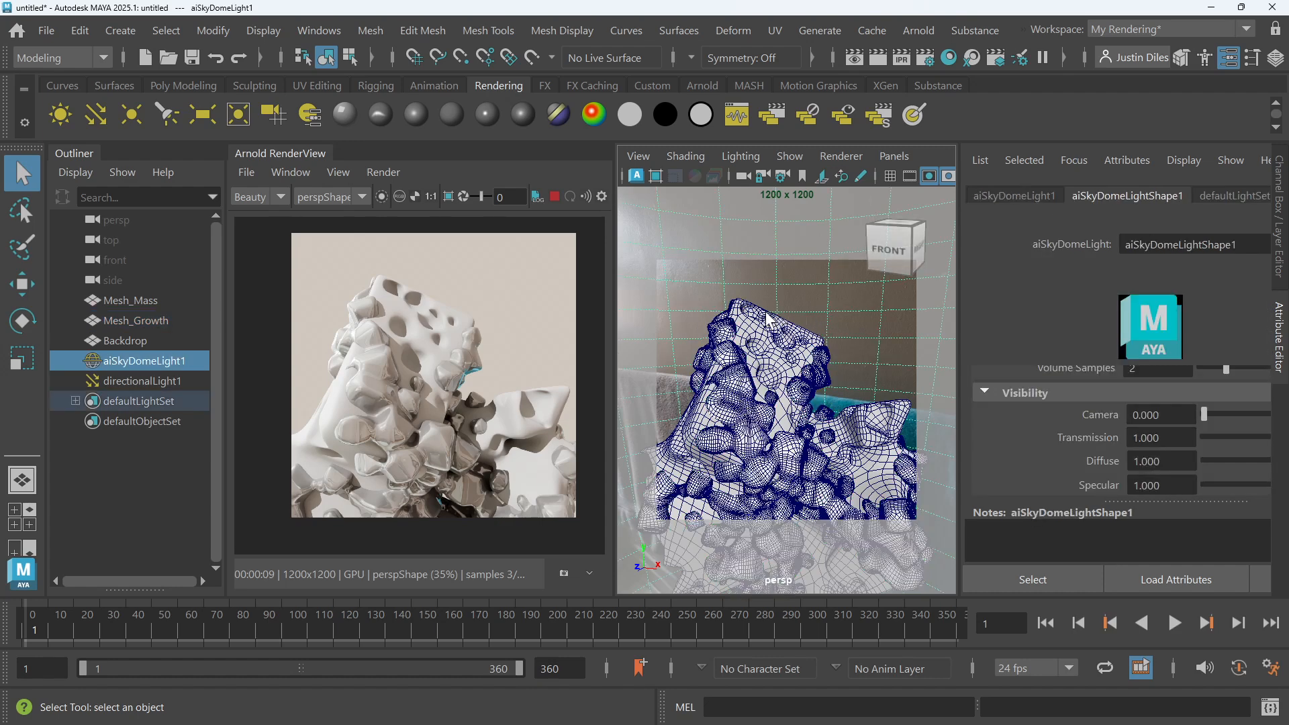
Open the Hypershade, move its window fully into view, and widen the material browser pane
click(948, 58)
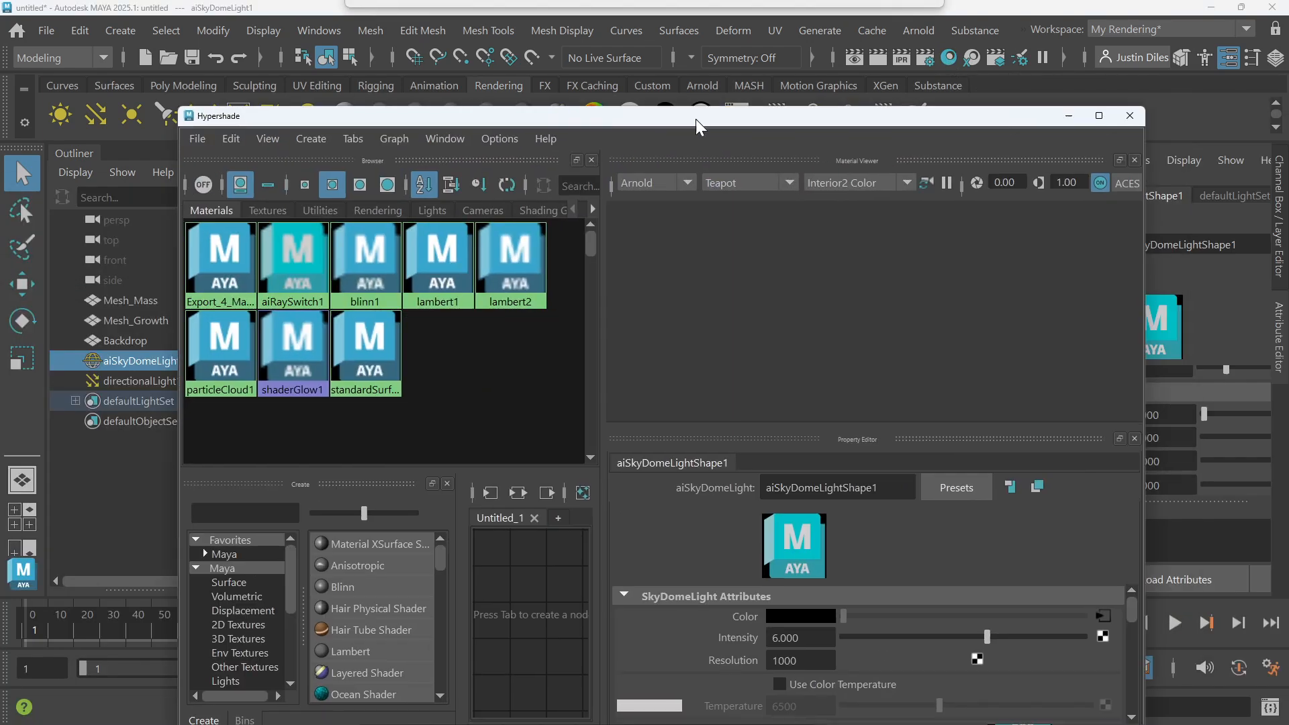
drag(696, 119, 691, 77)
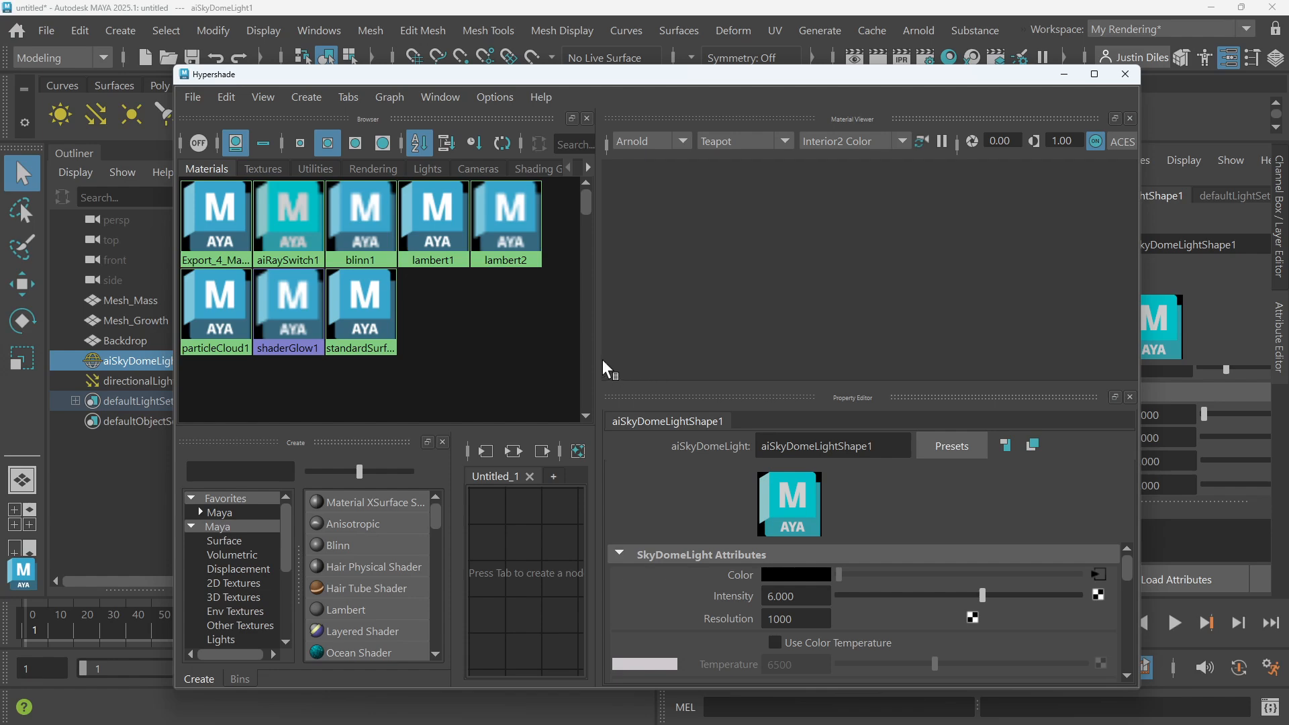
drag(607, 368, 742, 363)
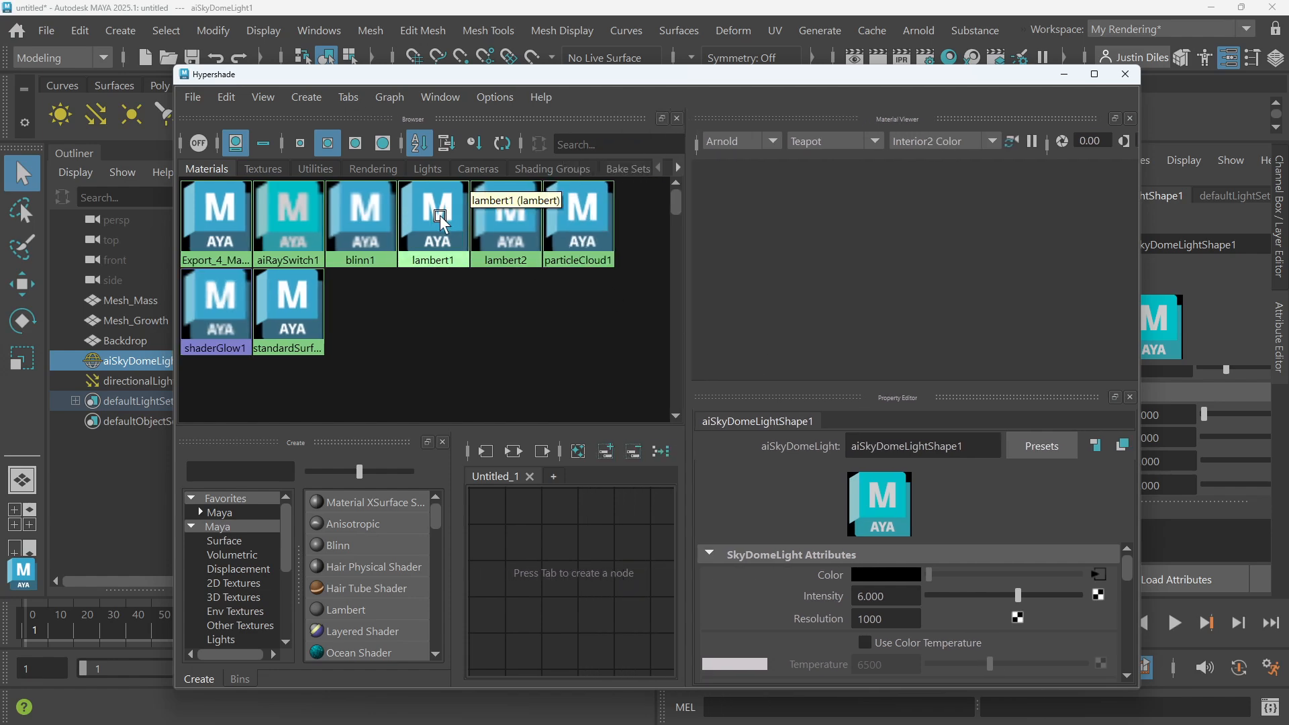
Load the blinn1 material in the Material Viewer and examine its teapot preview from different distances and angles
click(364, 236)
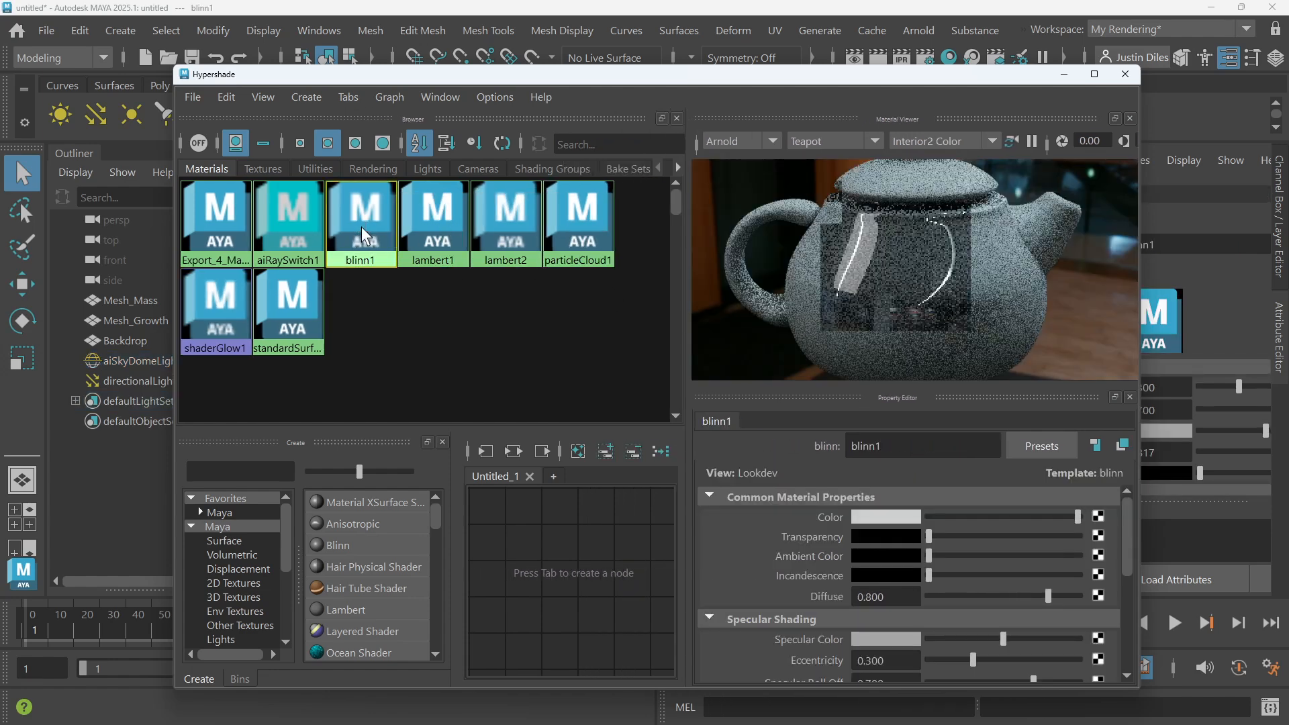
scroll(919, 325, down, 5)
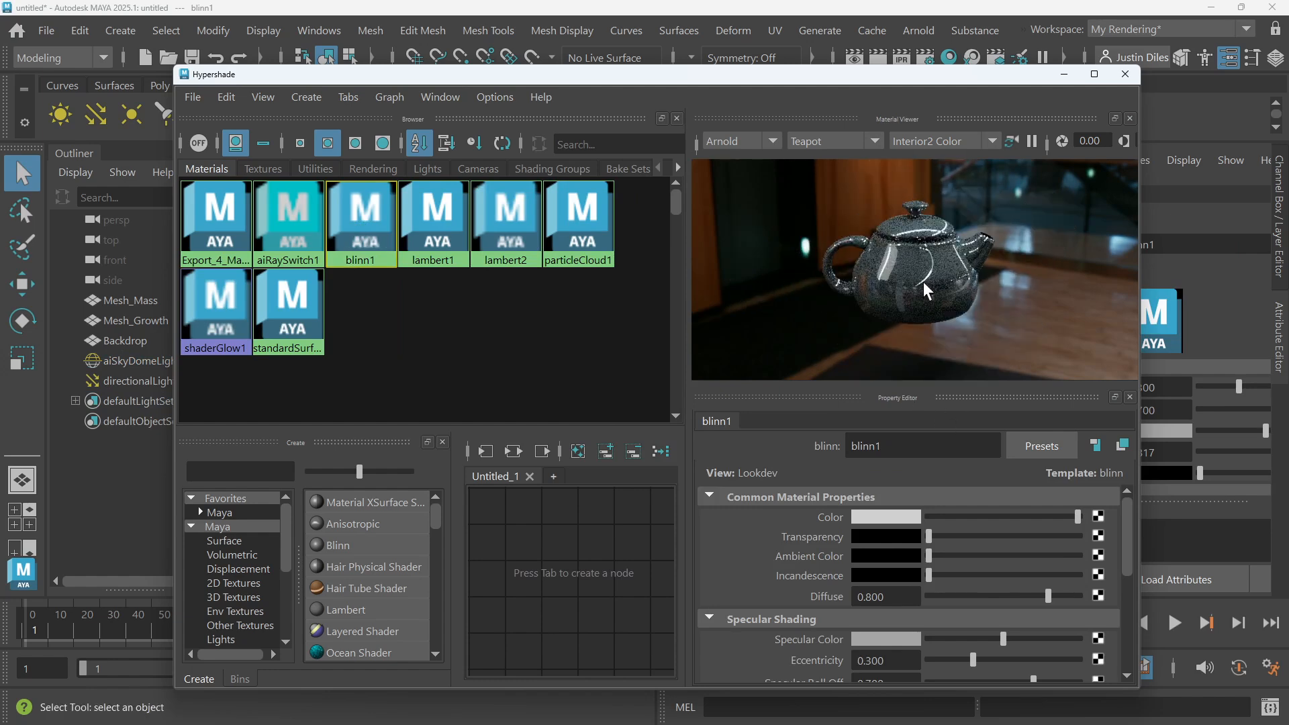
scroll(928, 291, up, 3)
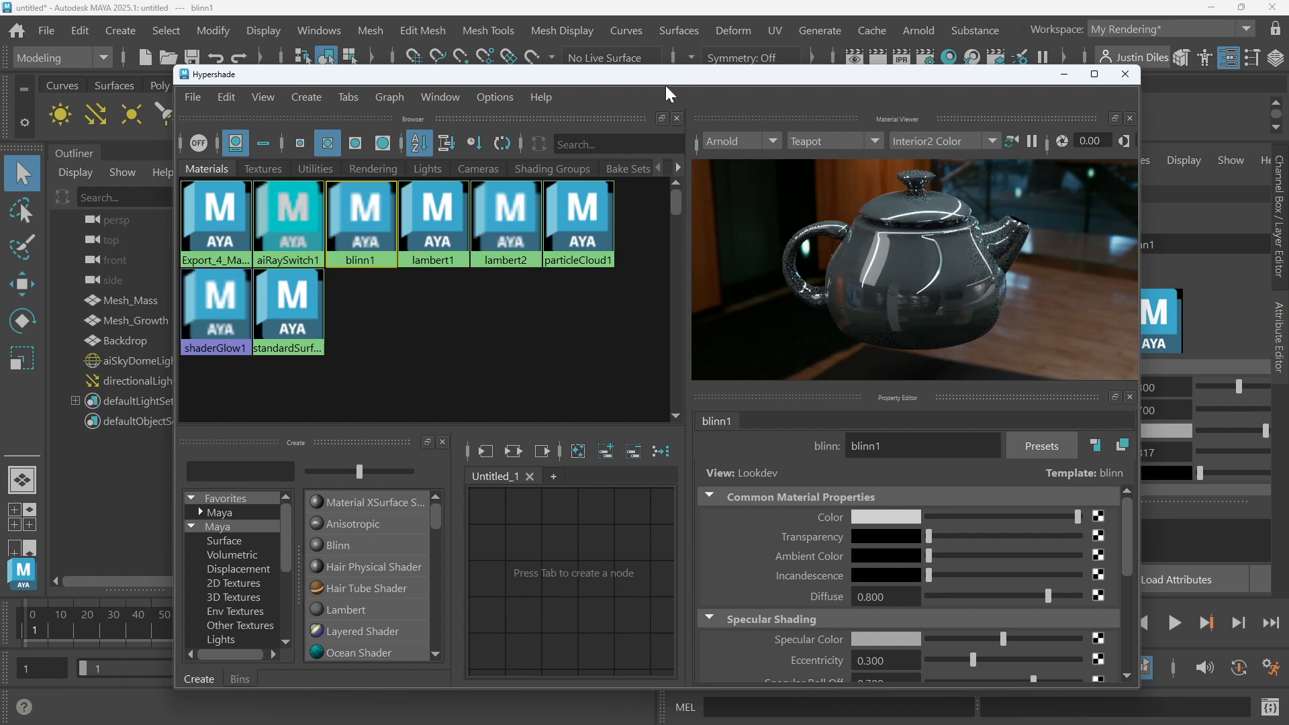
drag(673, 79, 647, 420)
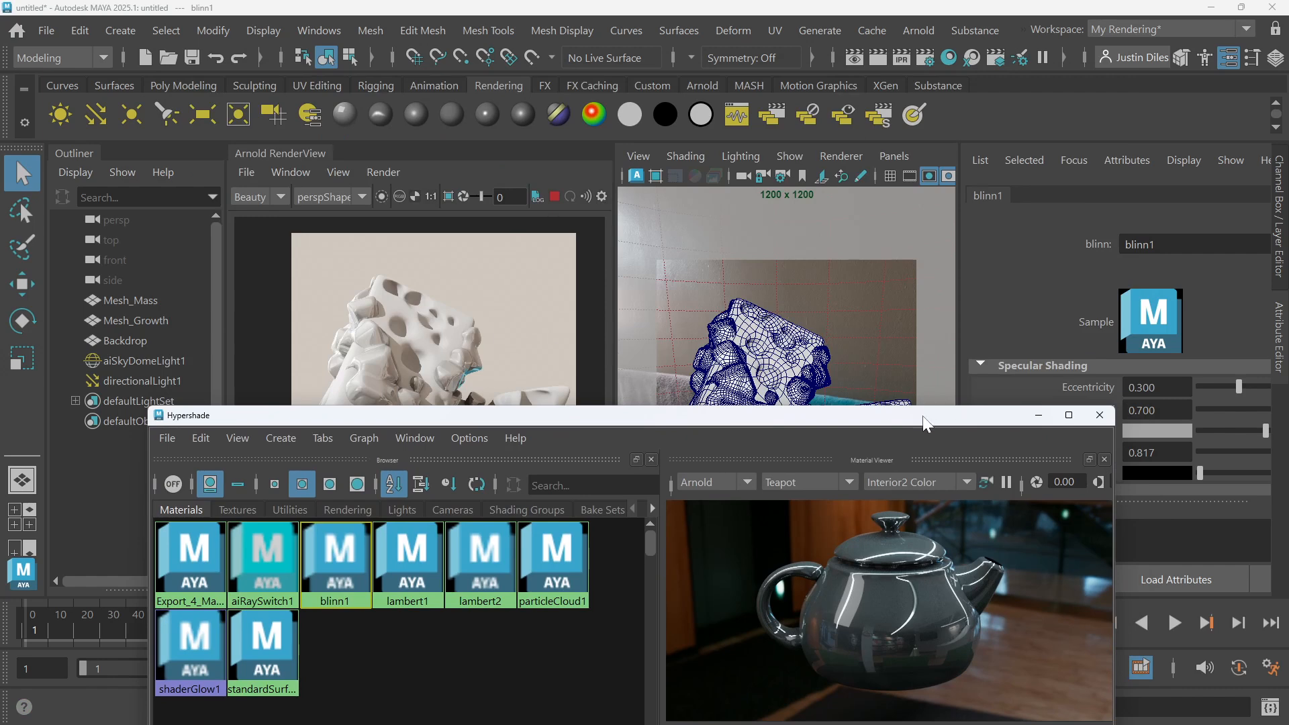
drag(927, 415, 939, 166)
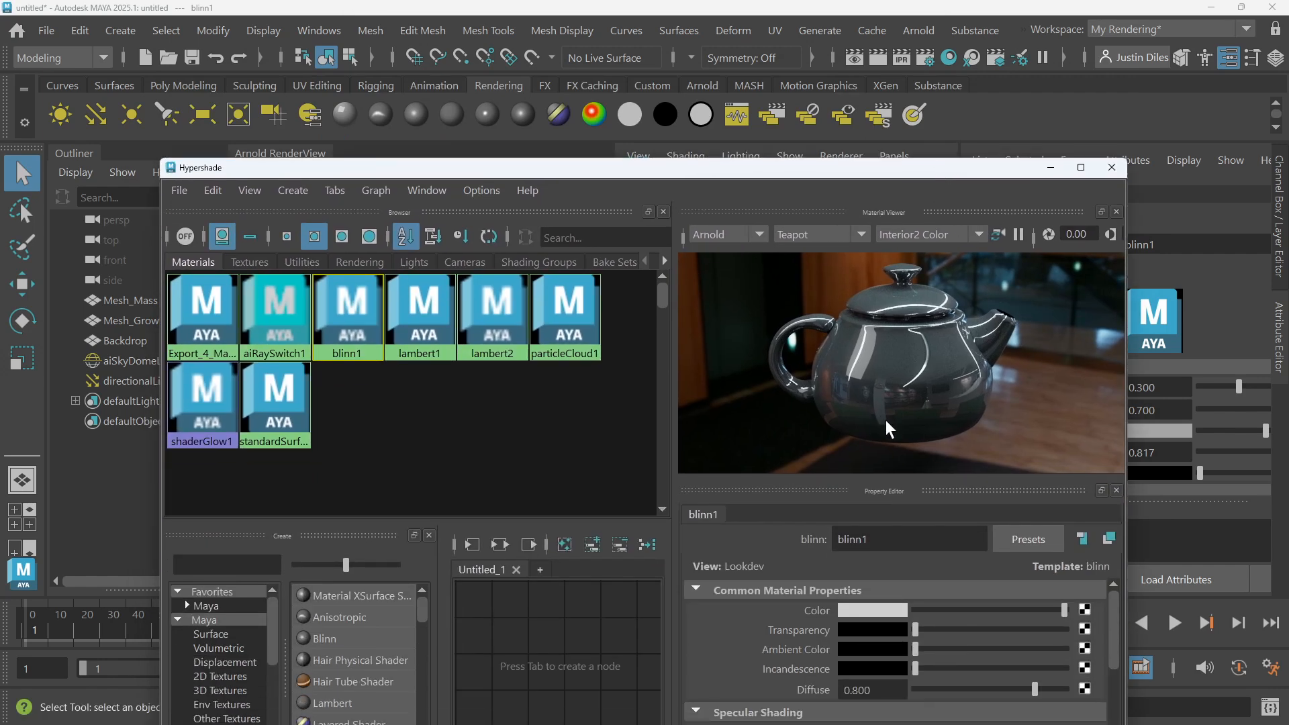
click(888, 365)
alt+drag(887, 376, 847, 391)
alt+drag(922, 365, 922, 360)
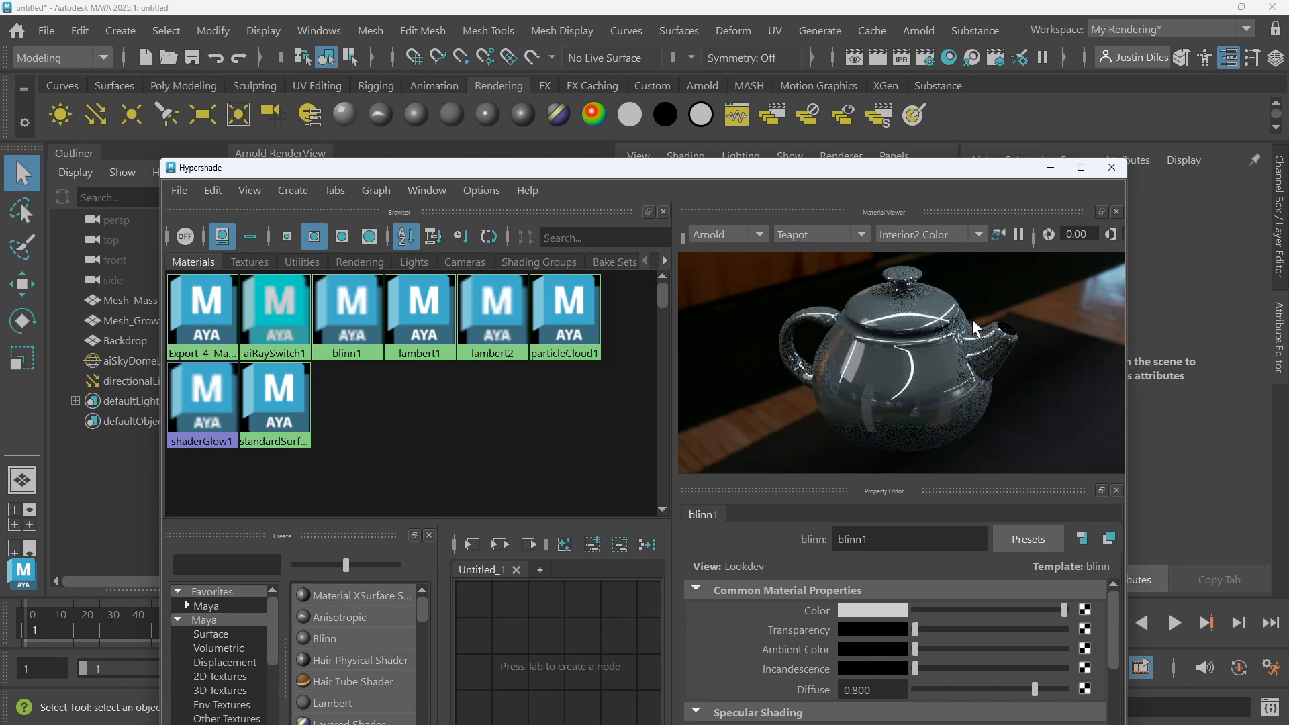
Pause the Material Viewer's preview rendering and resume it
click(1018, 235)
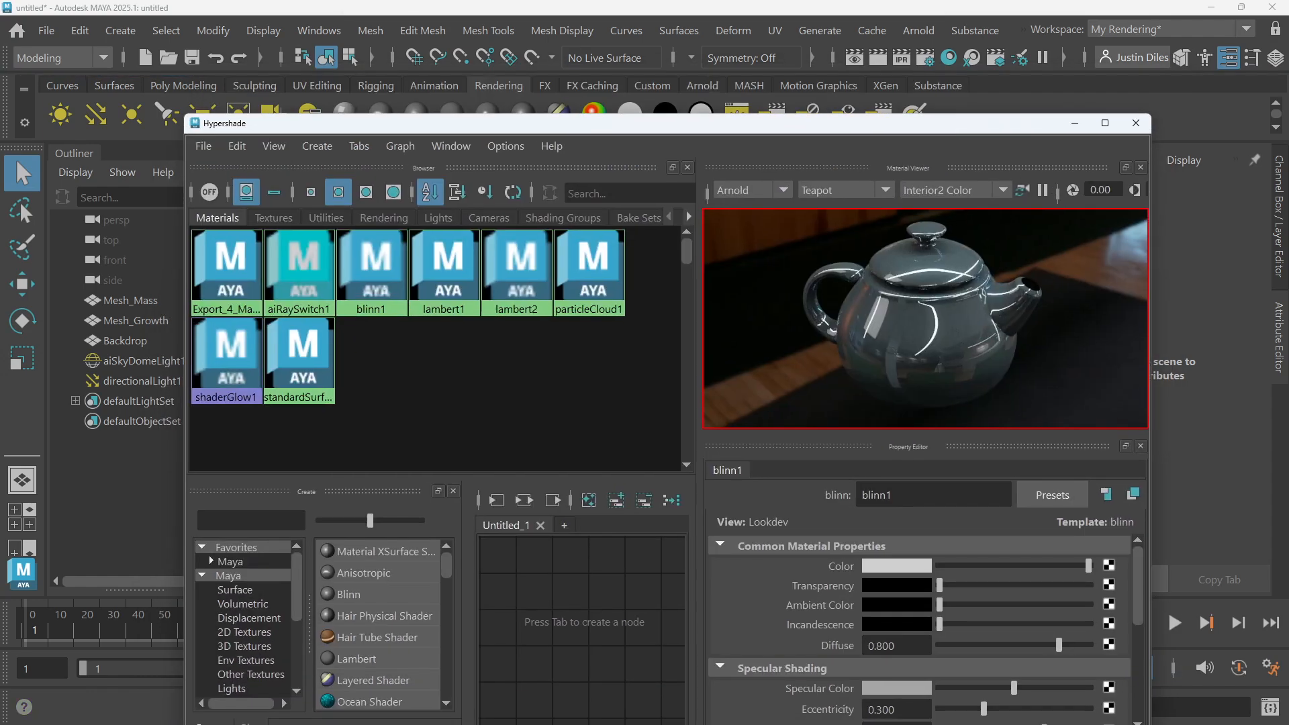
click(1043, 190)
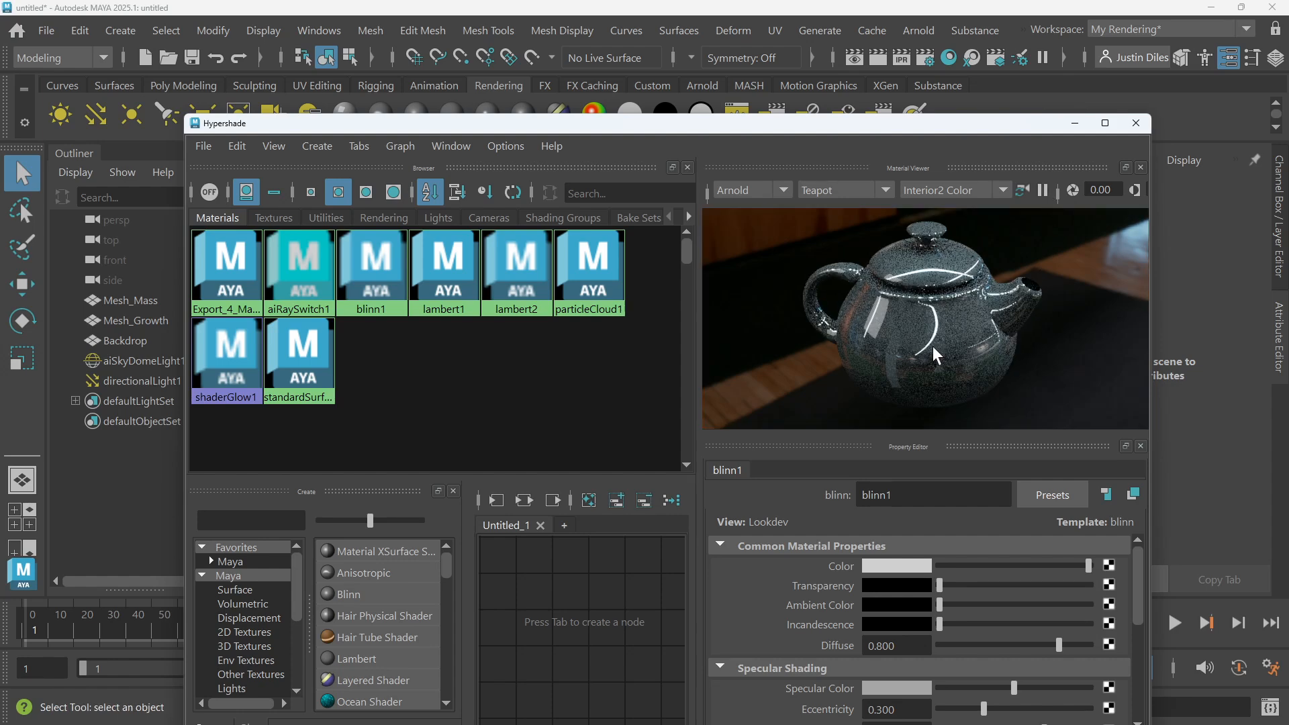
Preview the lambert1 material on the teapot, and maximize the Hypershade window with the material deselected
click(448, 293)
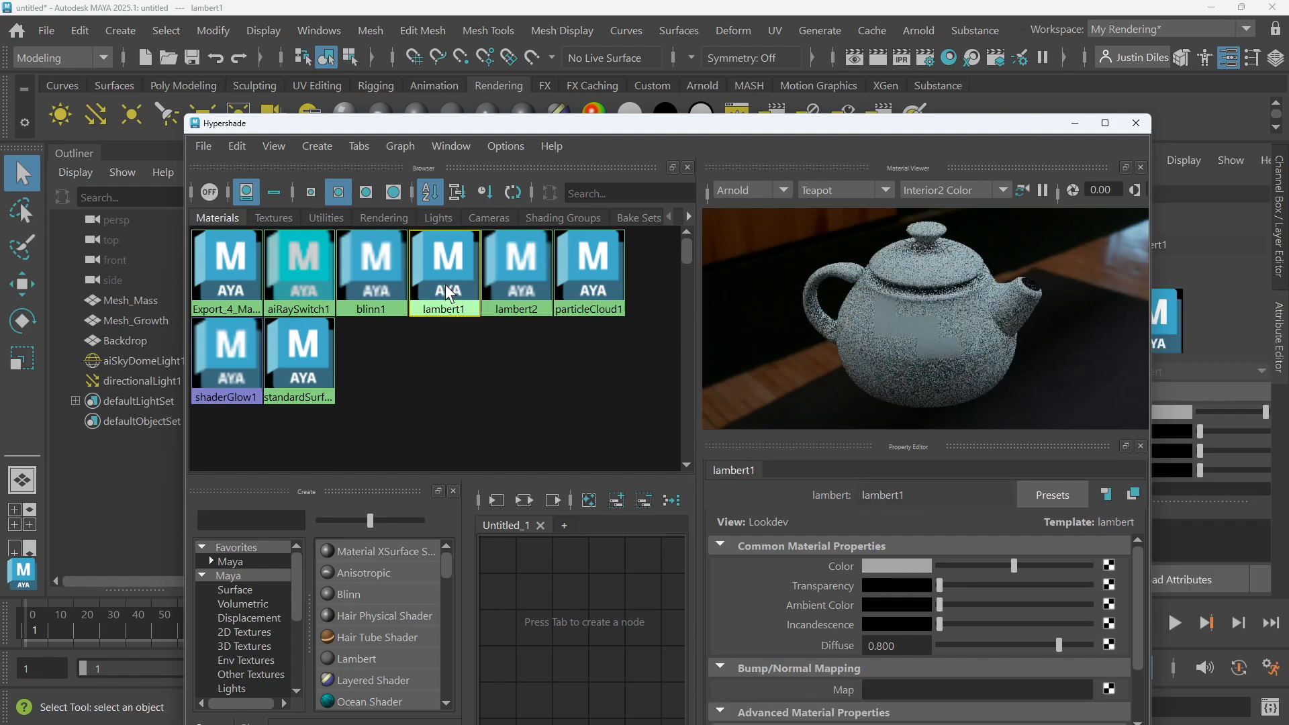
double_click(654, 131)
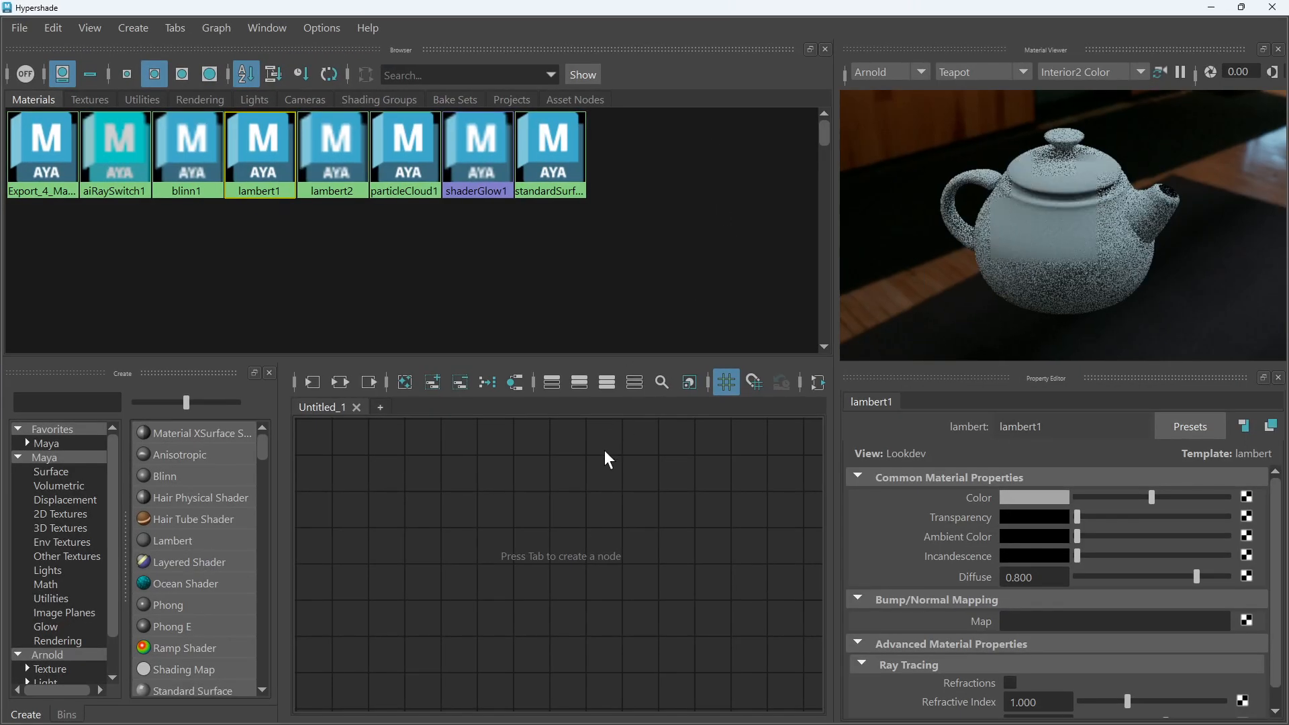
click(607, 465)
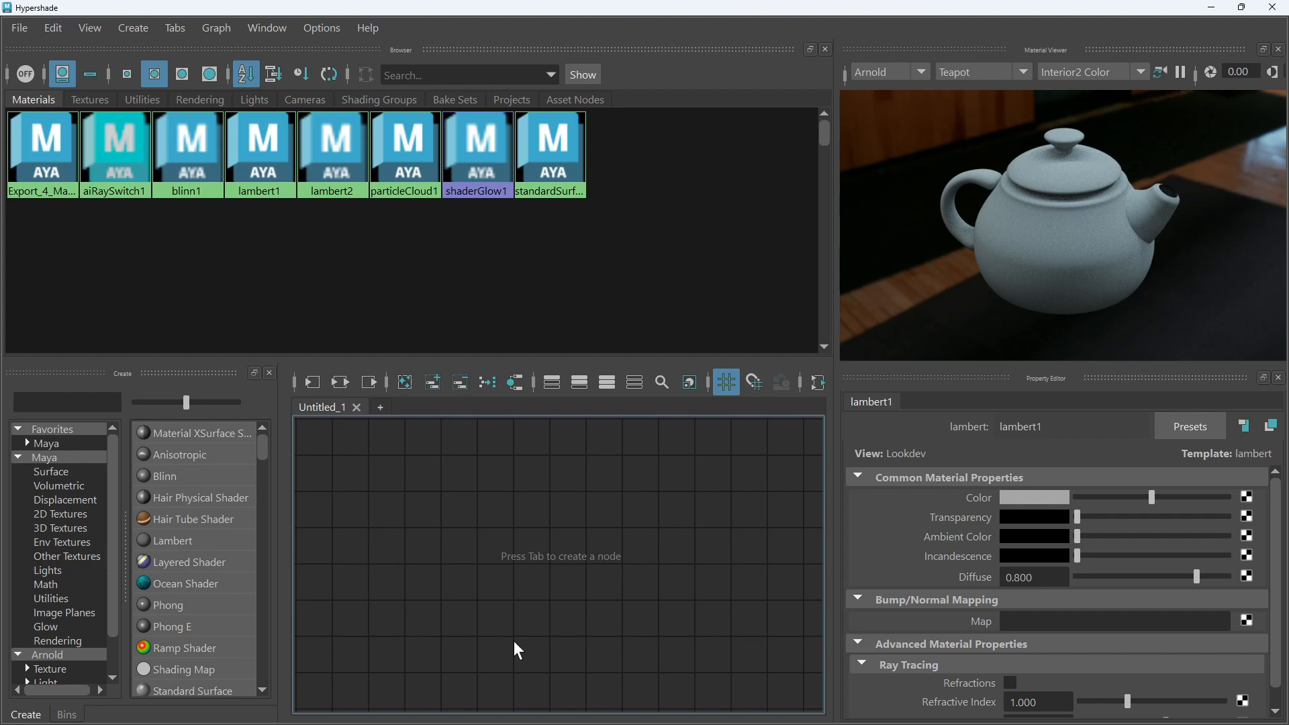
Enlarge the Hypershade's node graph area, and try out adding and closing extra graph tabs beside Untitled_1
drag(524, 362, 524, 313)
click(381, 358)
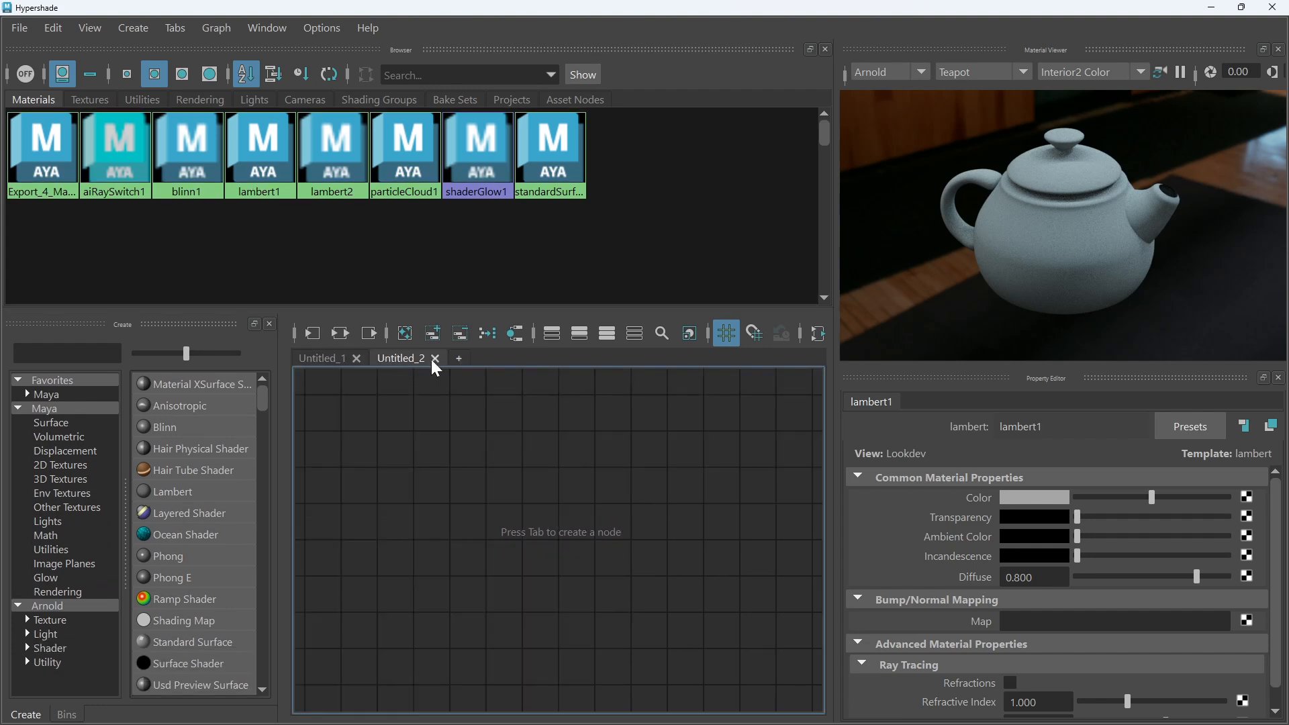
click(458, 358)
click(513, 358)
click(436, 358)
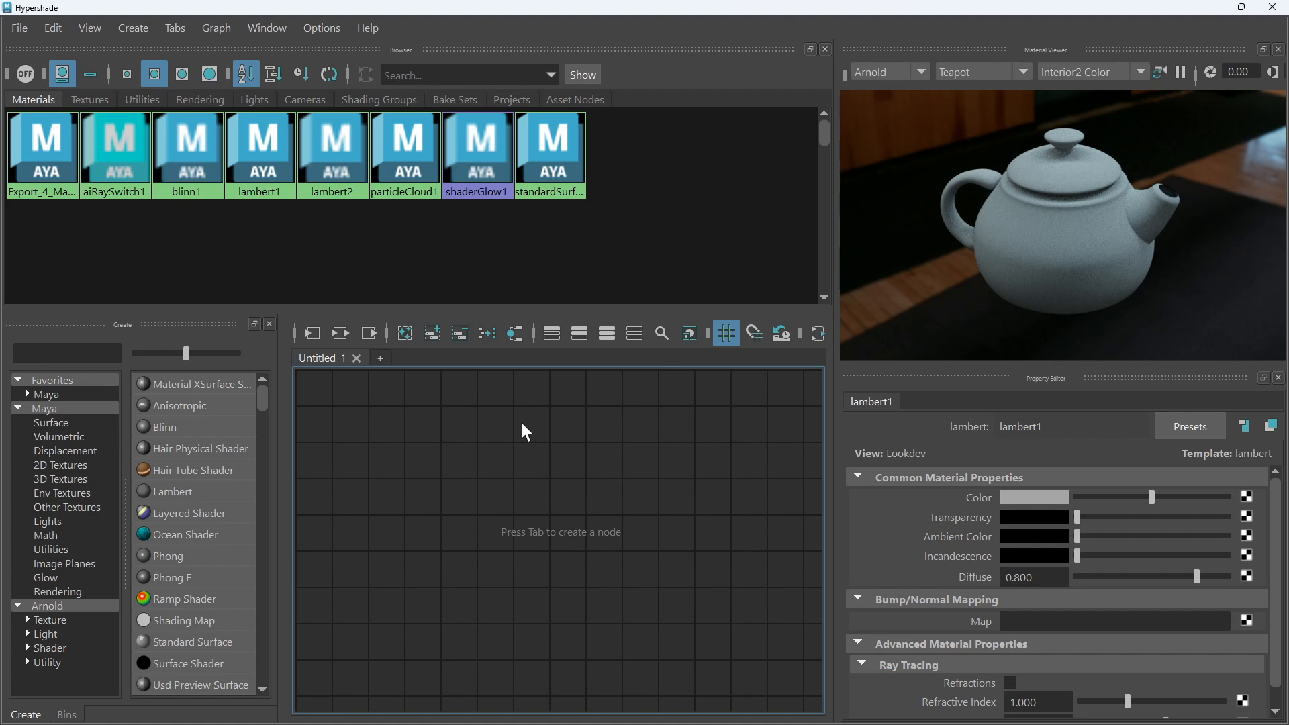
key(Tab)
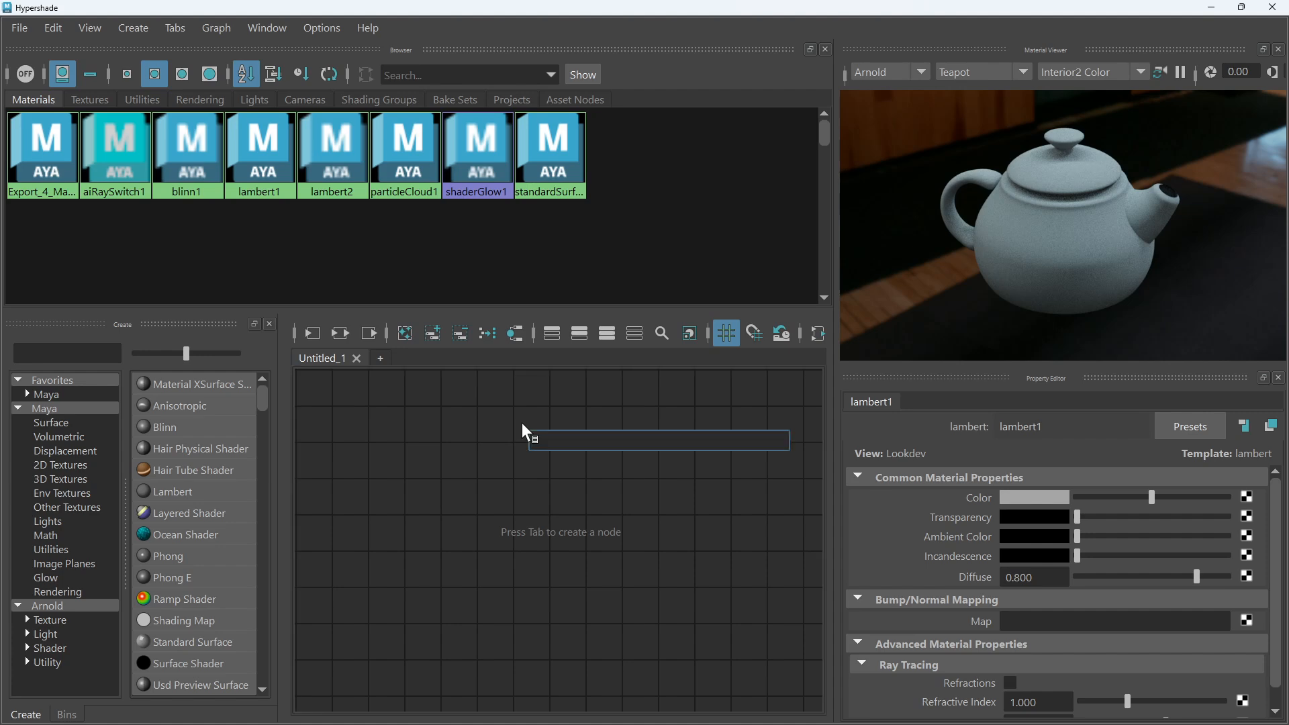
text(ai)
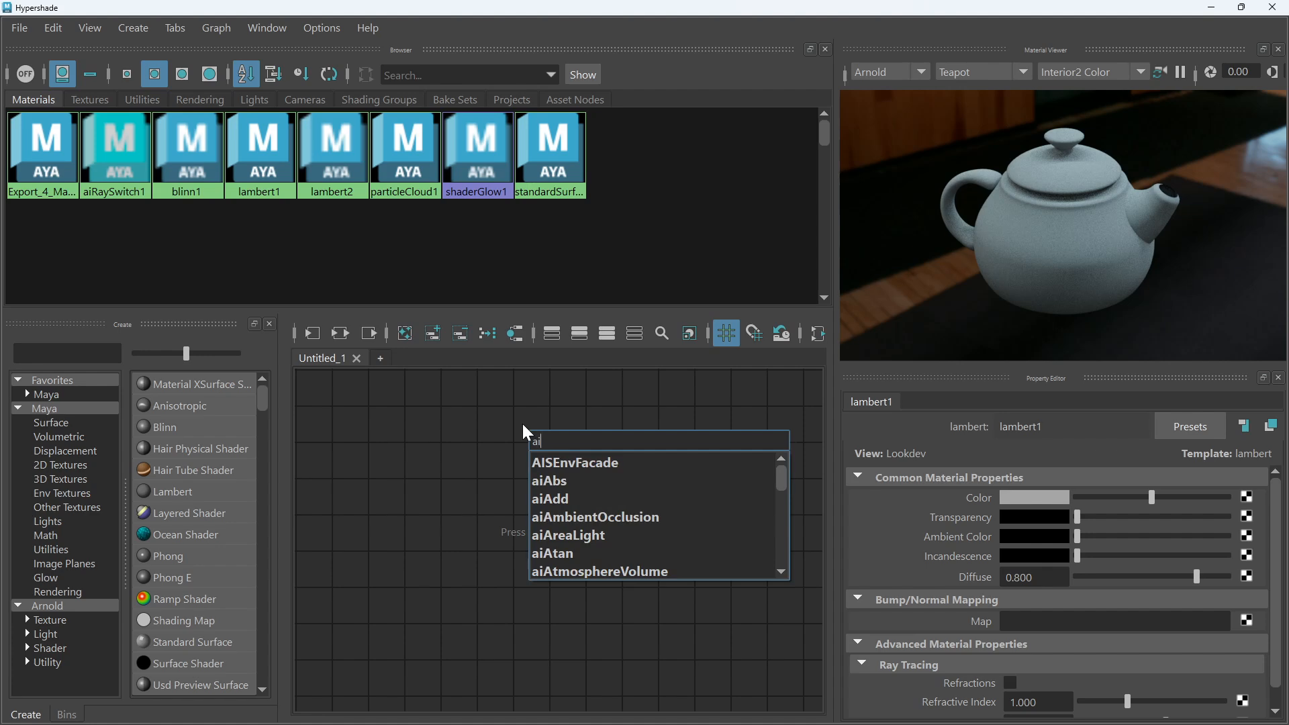
text(stan)
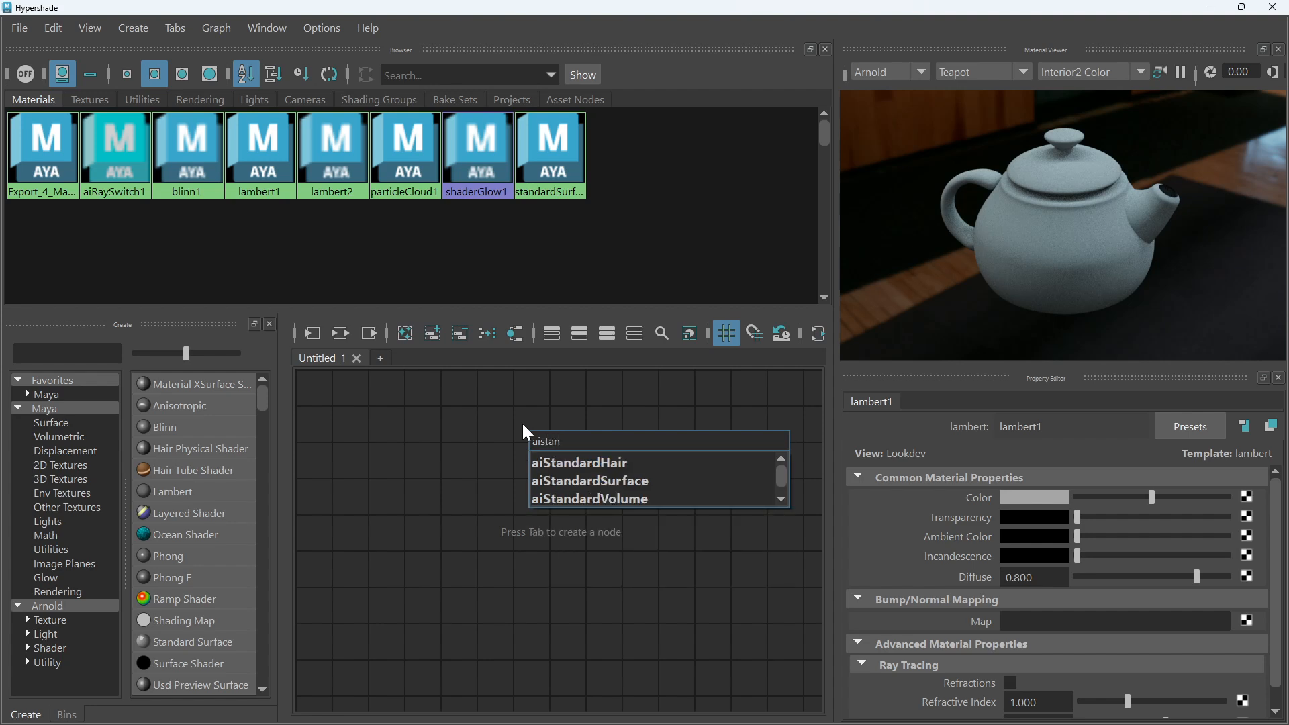
click(522, 422)
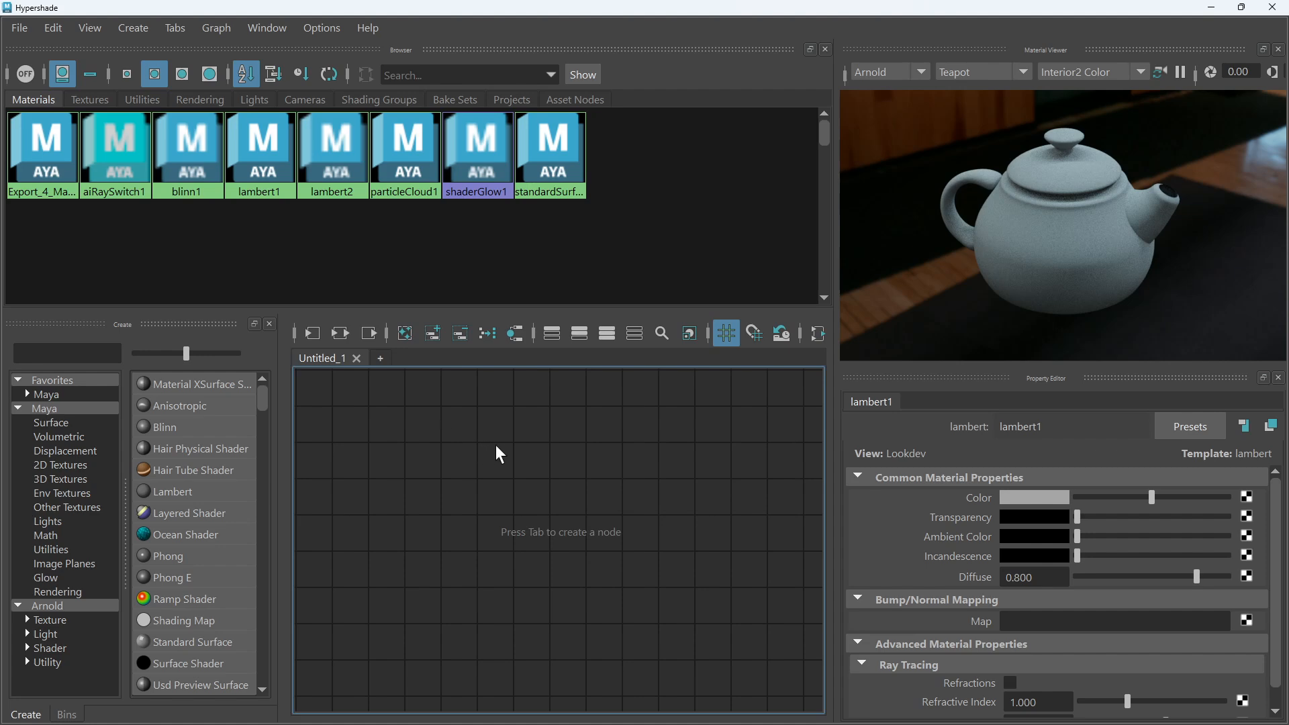
Create an aiStandardSurface material node in the Untitled_1 graph by searching for "aist"
key(Tab)
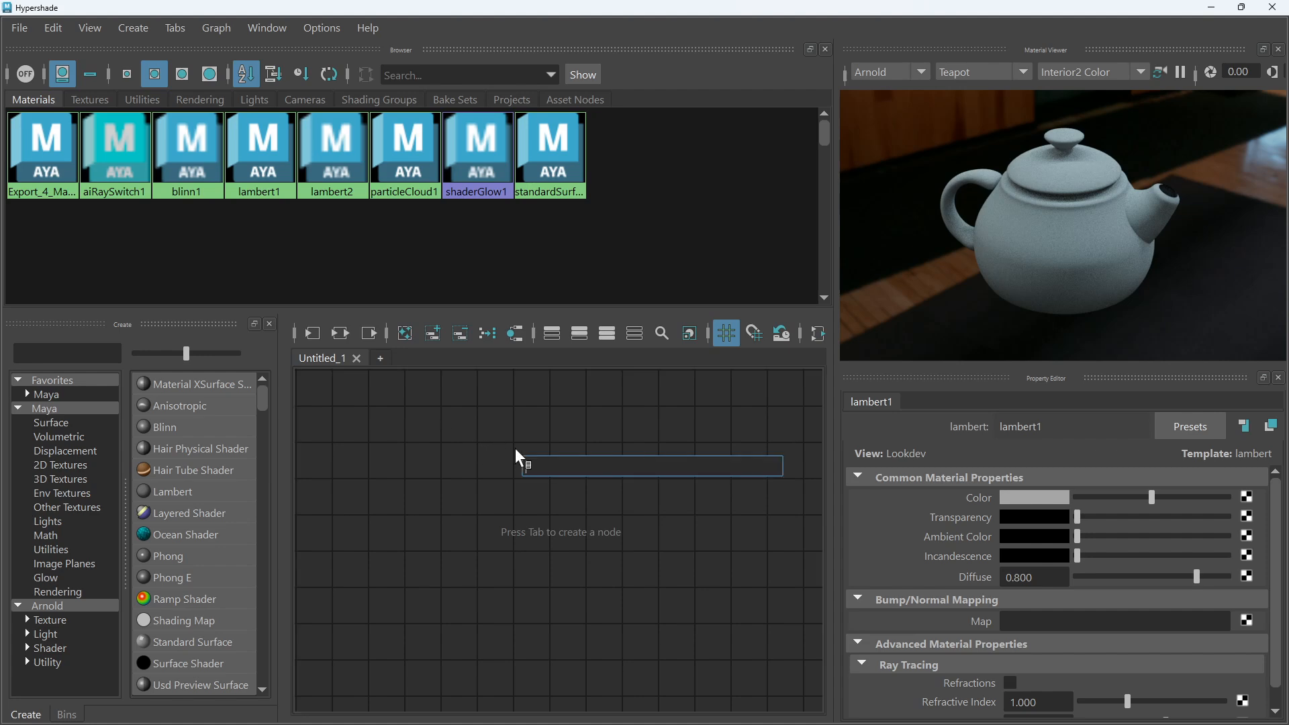
text(aist)
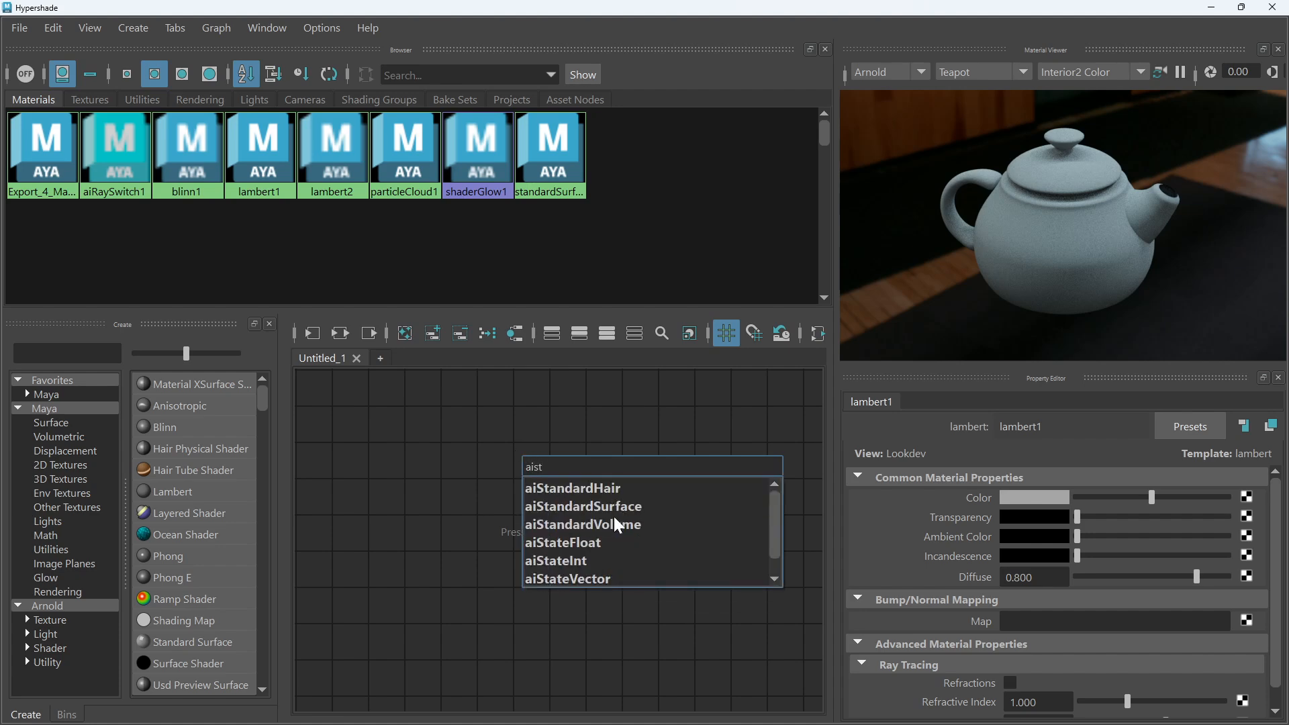
click(610, 508)
scroll(715, 526, down, 4)
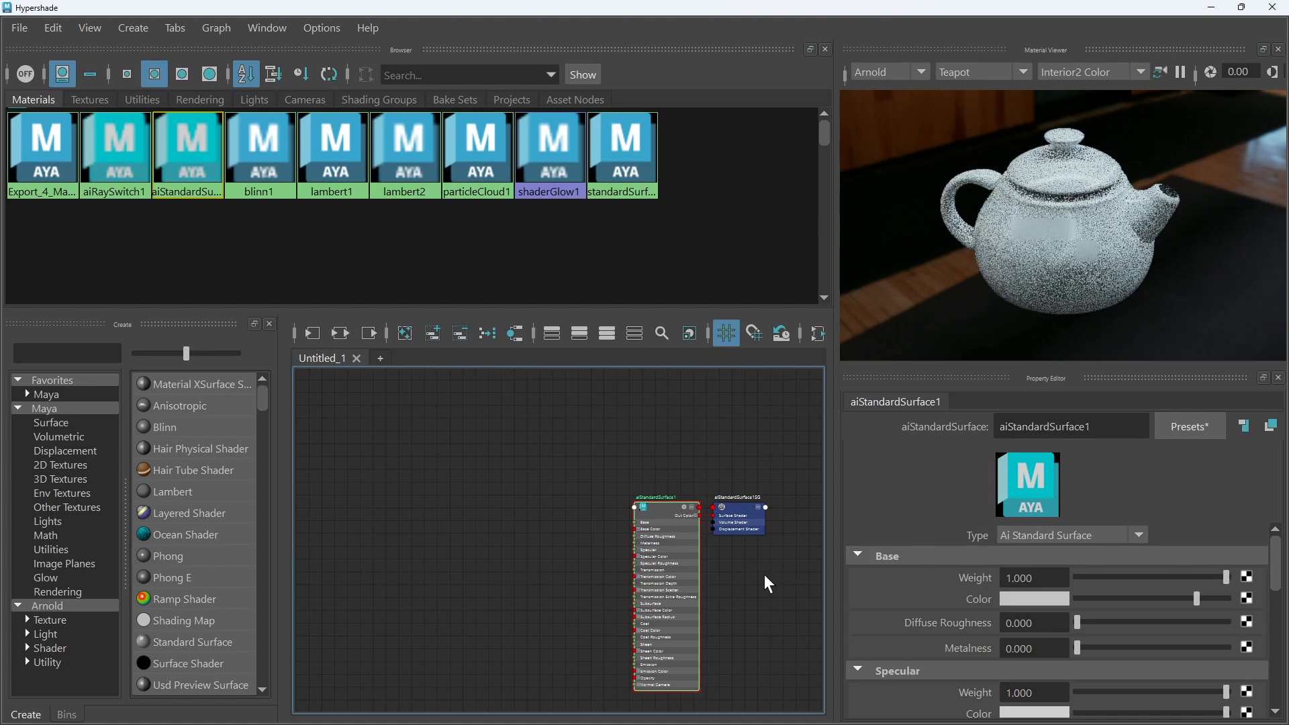
alt+middle_drag(759, 597, 707, 515)
scroll(686, 510, up, 5)
scroll(677, 521, down, 2)
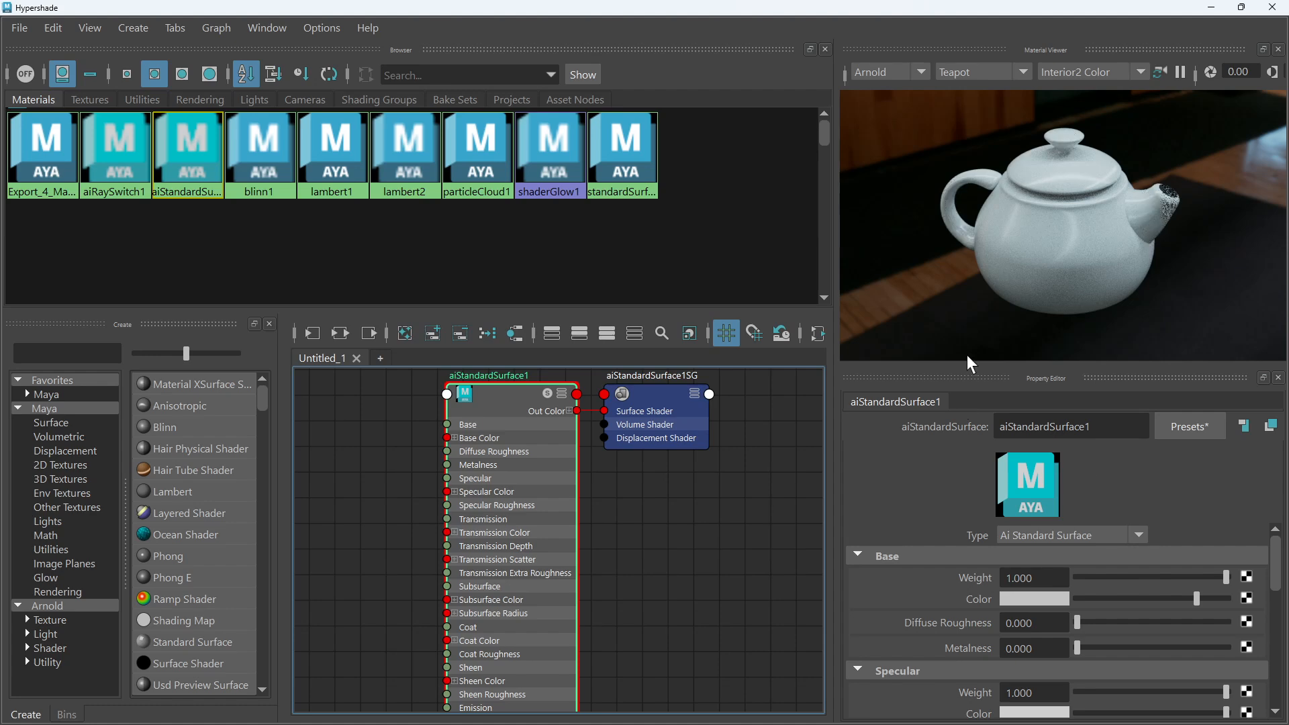
Shrink the Material Viewer to give the Property Editor more room, and move the aiStandardSurface1 node away from its shading group
drag(971, 366, 1044, 206)
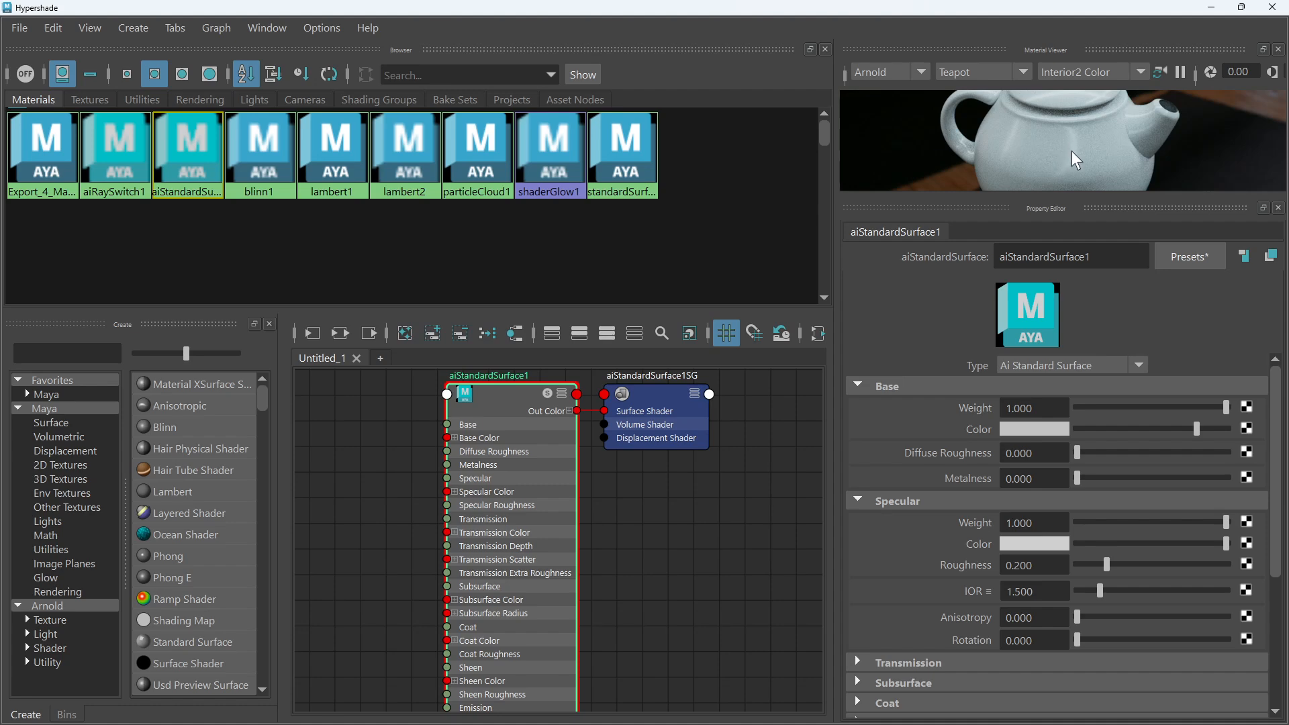
drag(1007, 197, 962, 261)
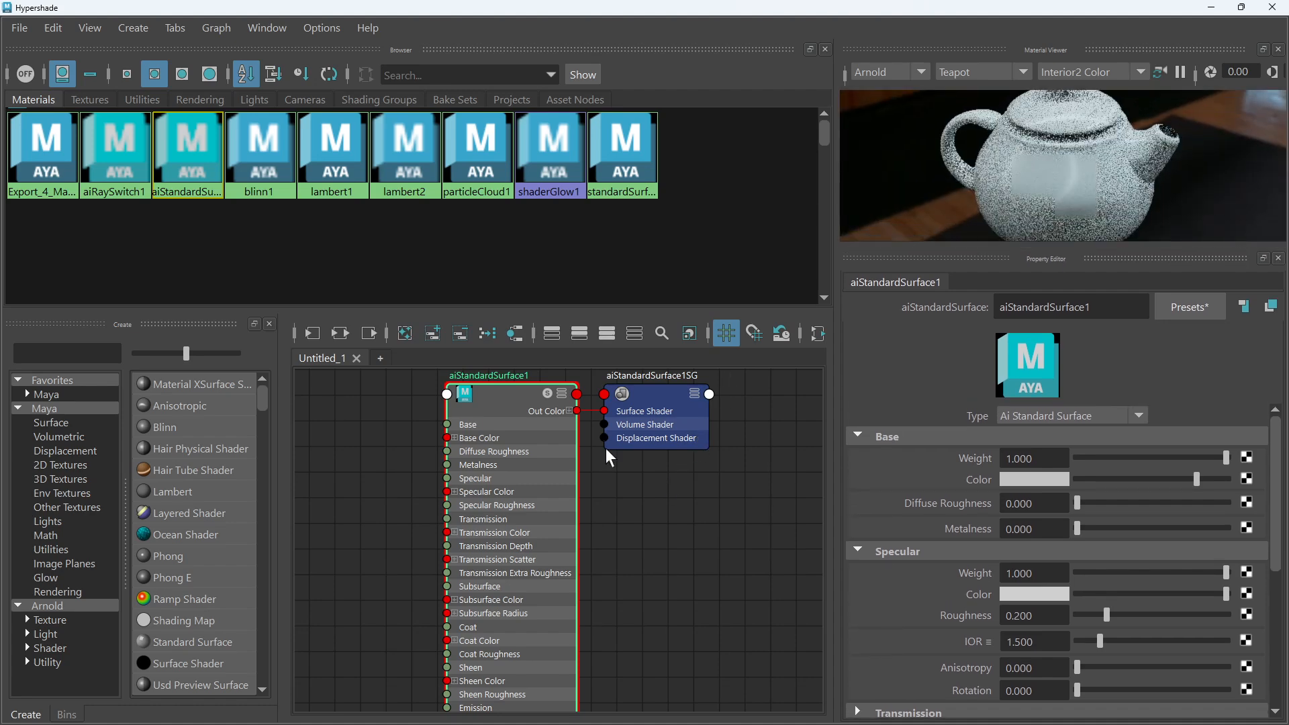
drag(514, 399, 479, 398)
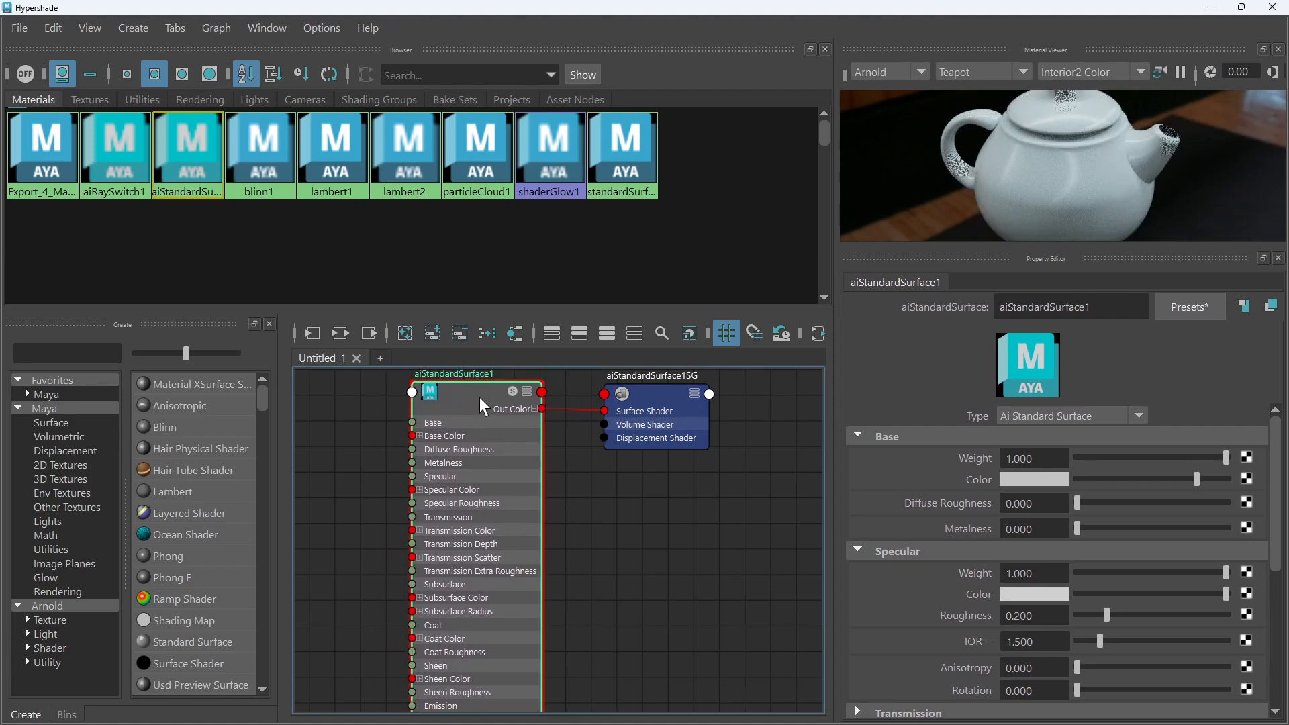
Replace the aiStandardSurface1 material's settings with the Brushed_Metal preset
click(1187, 308)
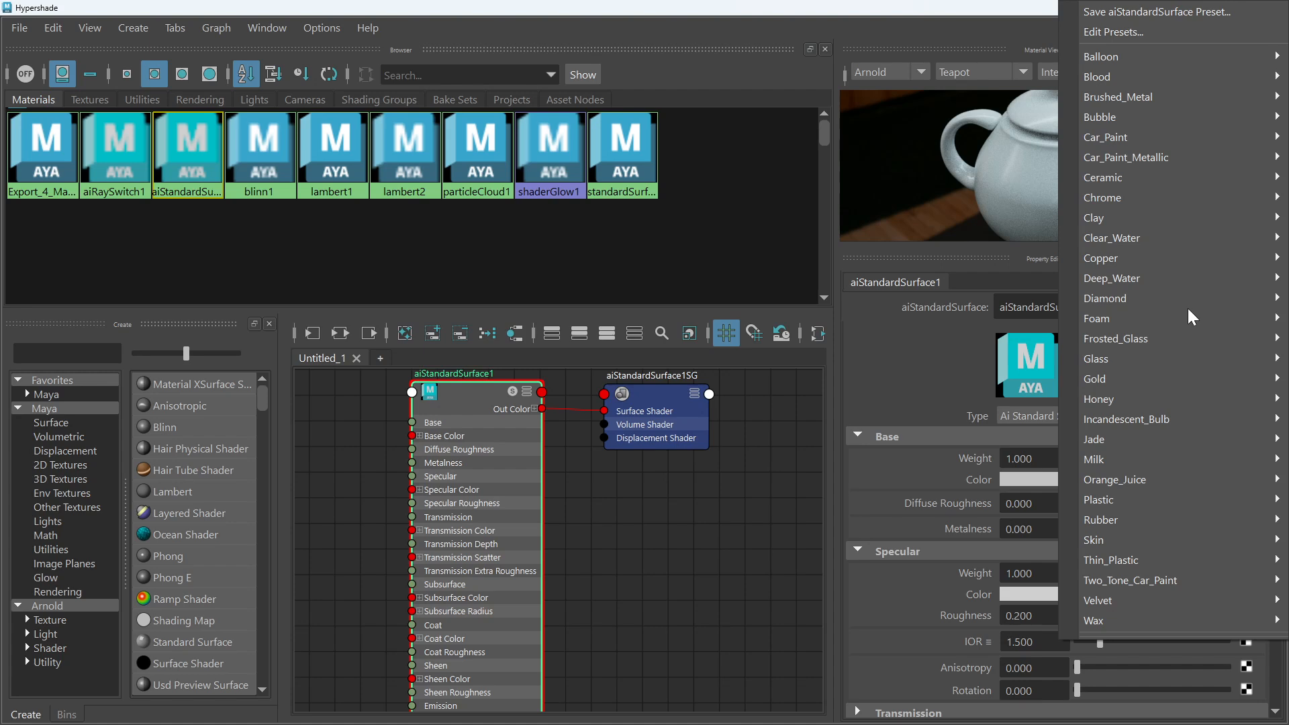
mouse_move(1197, 96)
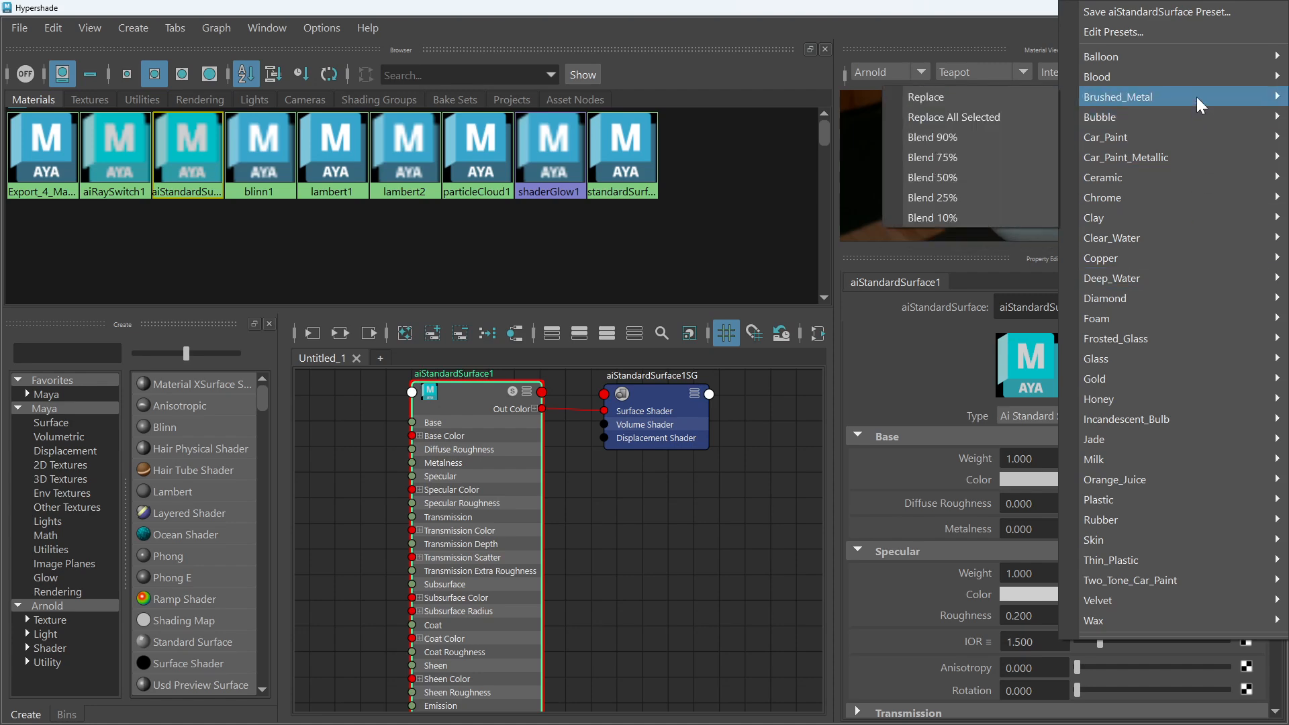
click(1002, 94)
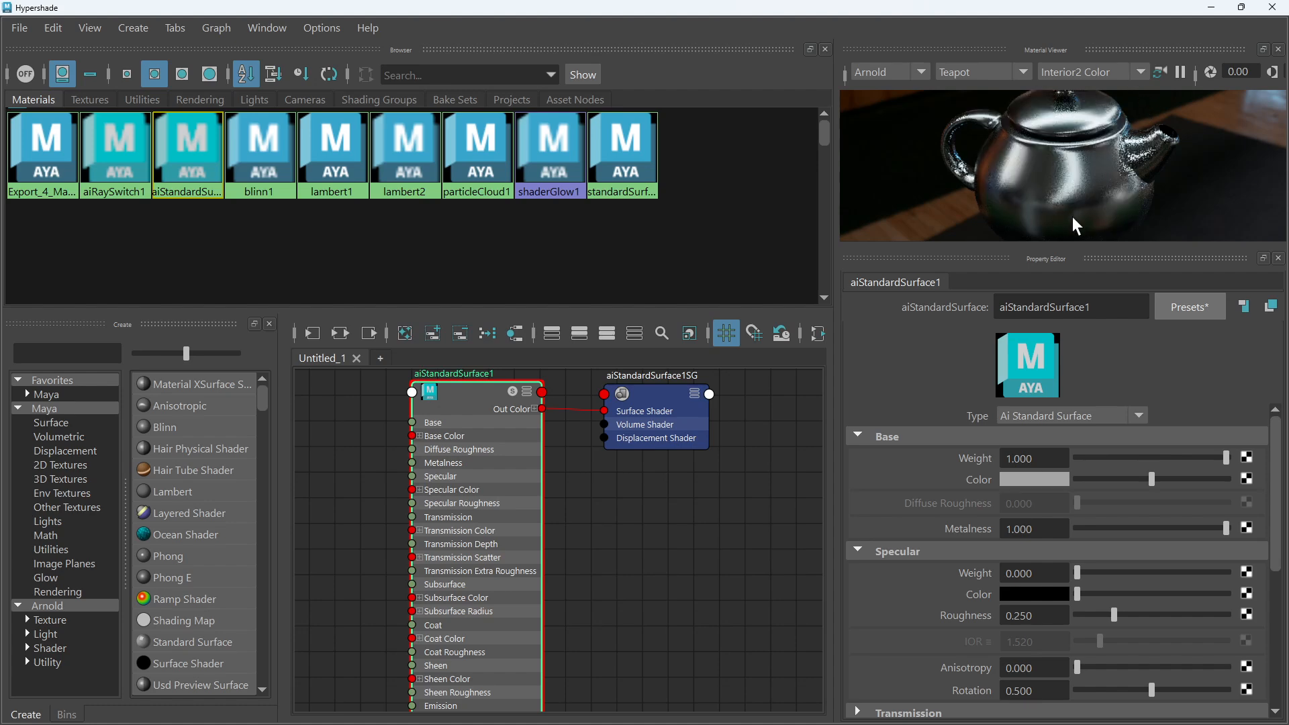
Restore the Hypershade to a smaller floating window and select the aiStandardSurface1SG node in the graph
click(1242, 7)
mouse_move(855, 128)
mouse_down()
mouse_move(842, 155)
mouse_move(831, 130)
mouse_up()
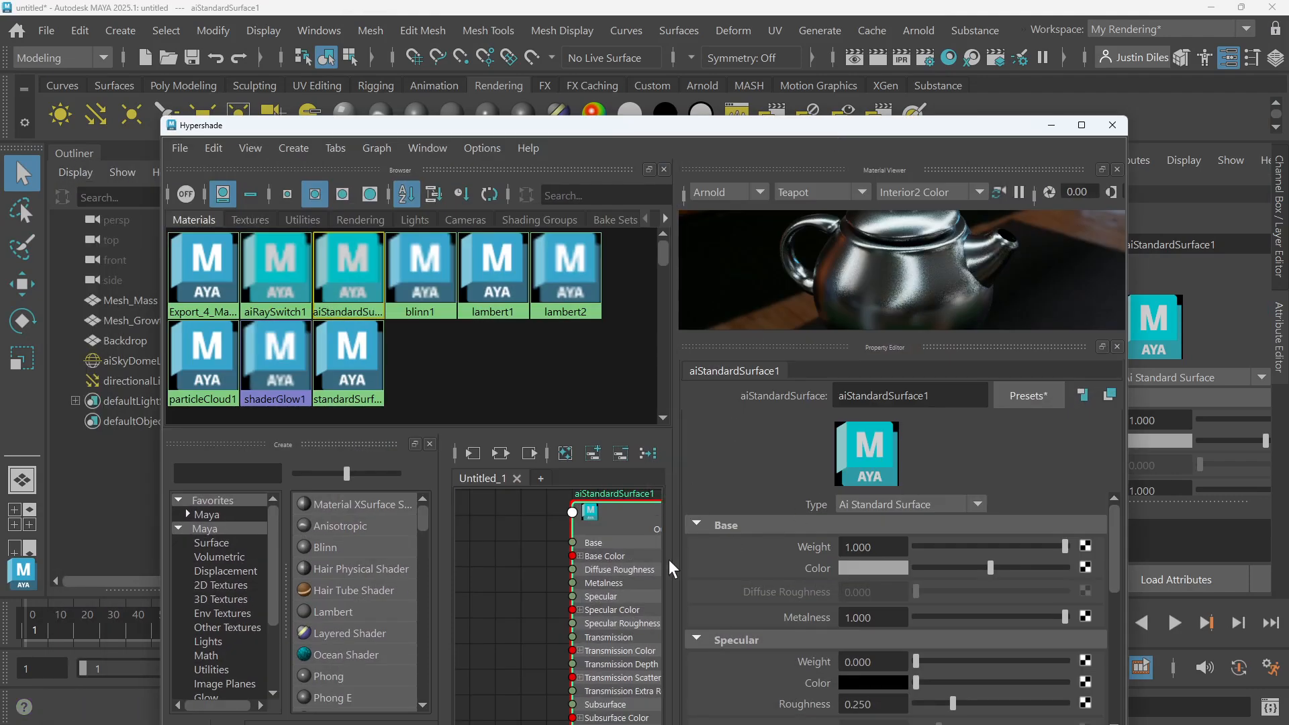
scroll(616, 528, down, 6)
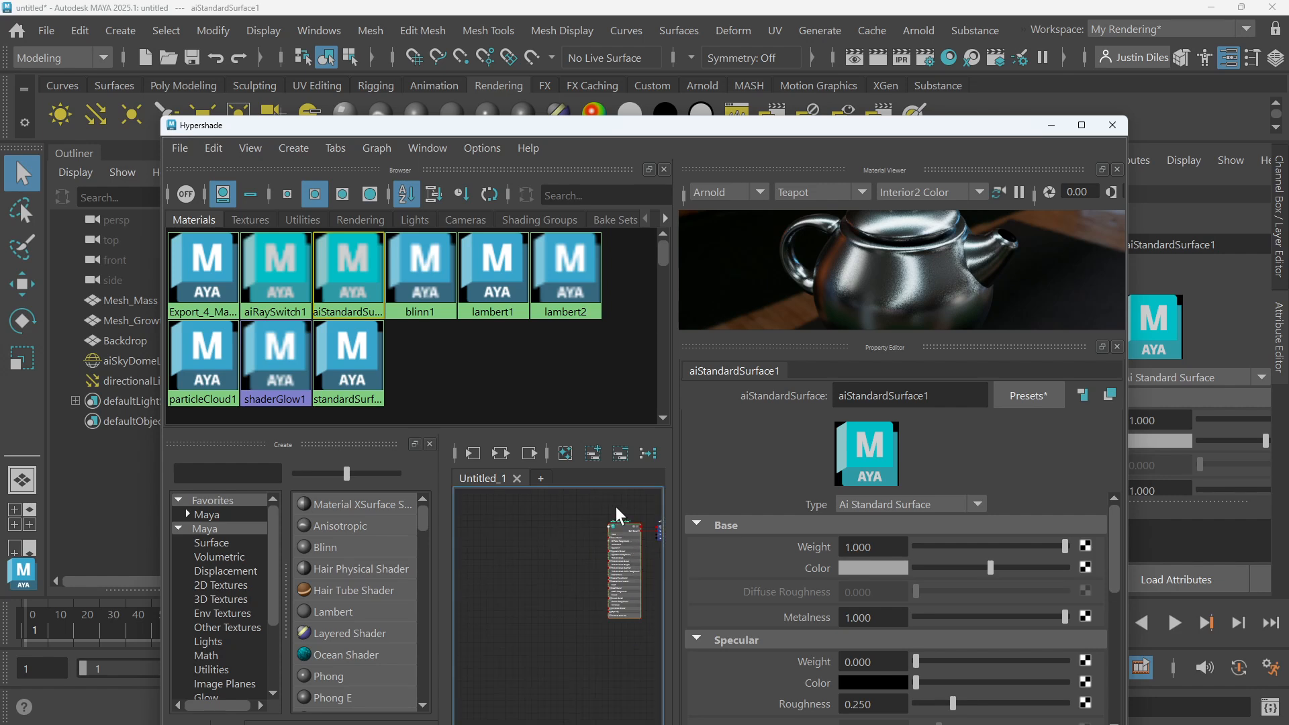
alt+middle_drag(607, 501, 531, 502)
scroll(598, 534, up, 5)
click(589, 534)
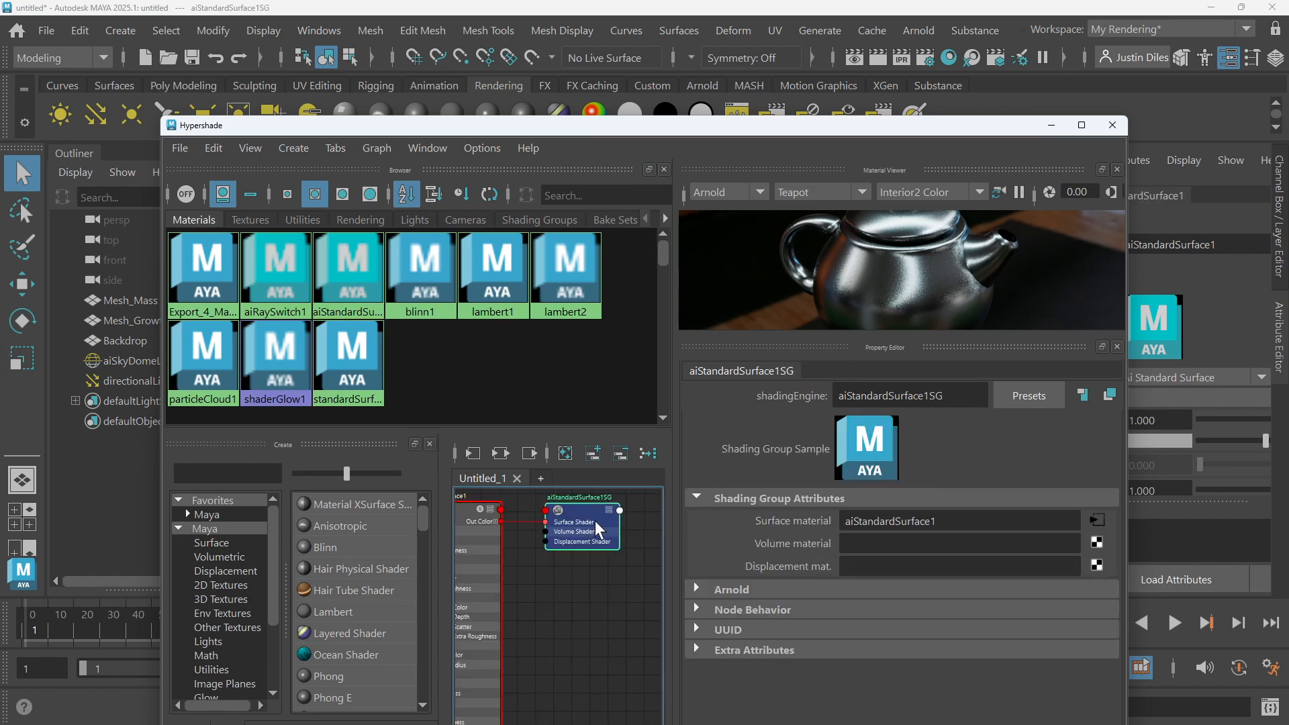
alt+middle_drag(571, 564, 613, 590)
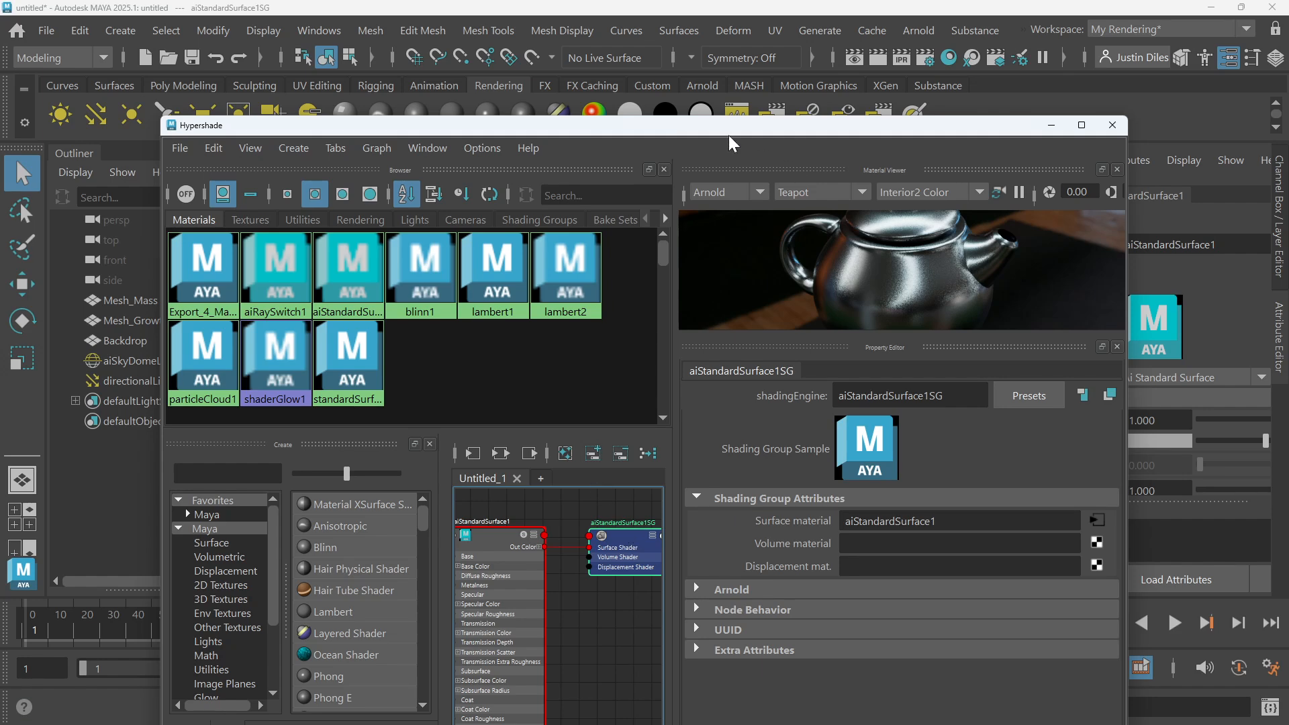
Assign the aiStandardSurface1SG shading group to Mesh_Growth in the perspective view, and minimize the Hypershade
drag(729, 128, 325, 109)
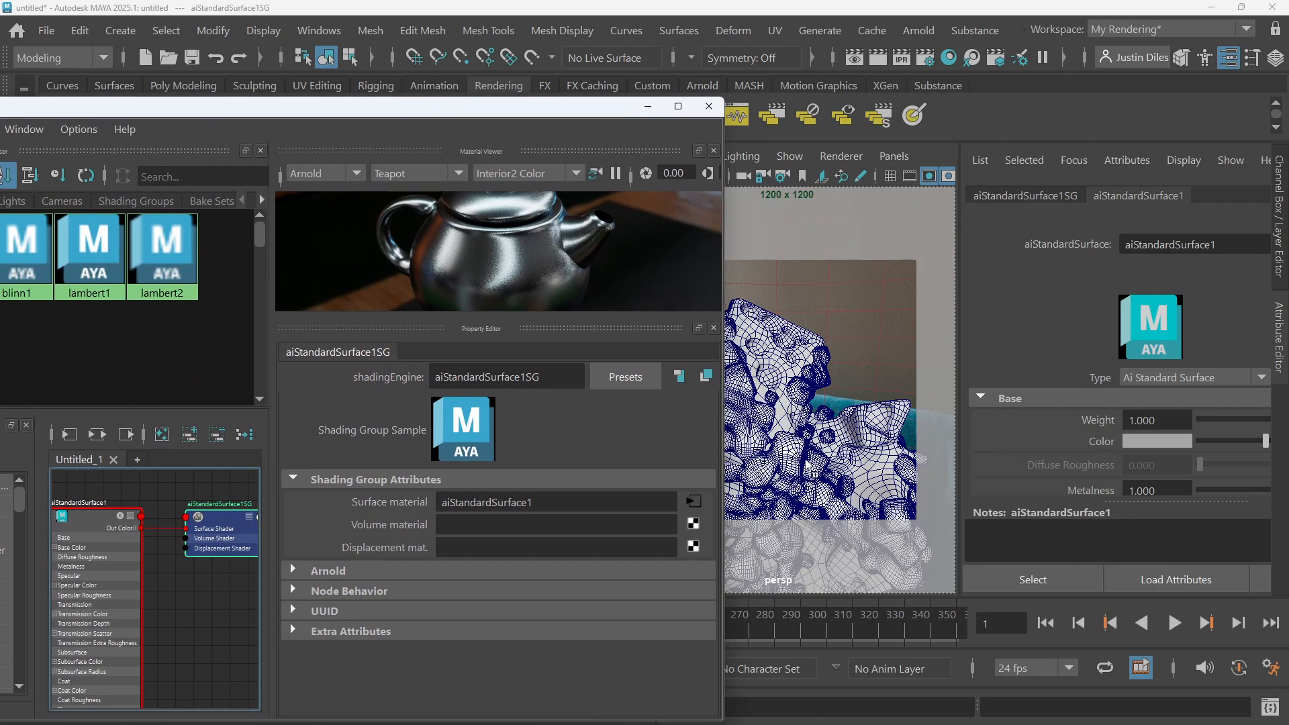
middle_drag(794, 459, 790, 457)
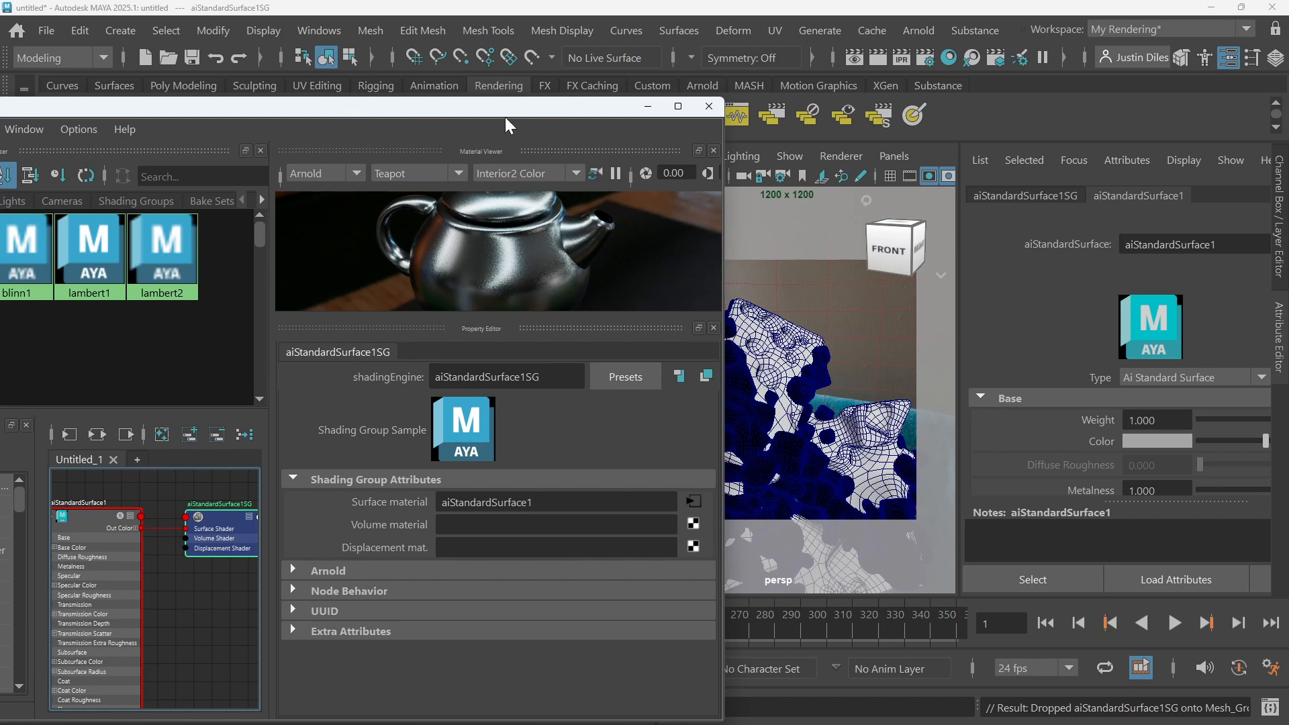
drag(505, 112, 939, 92)
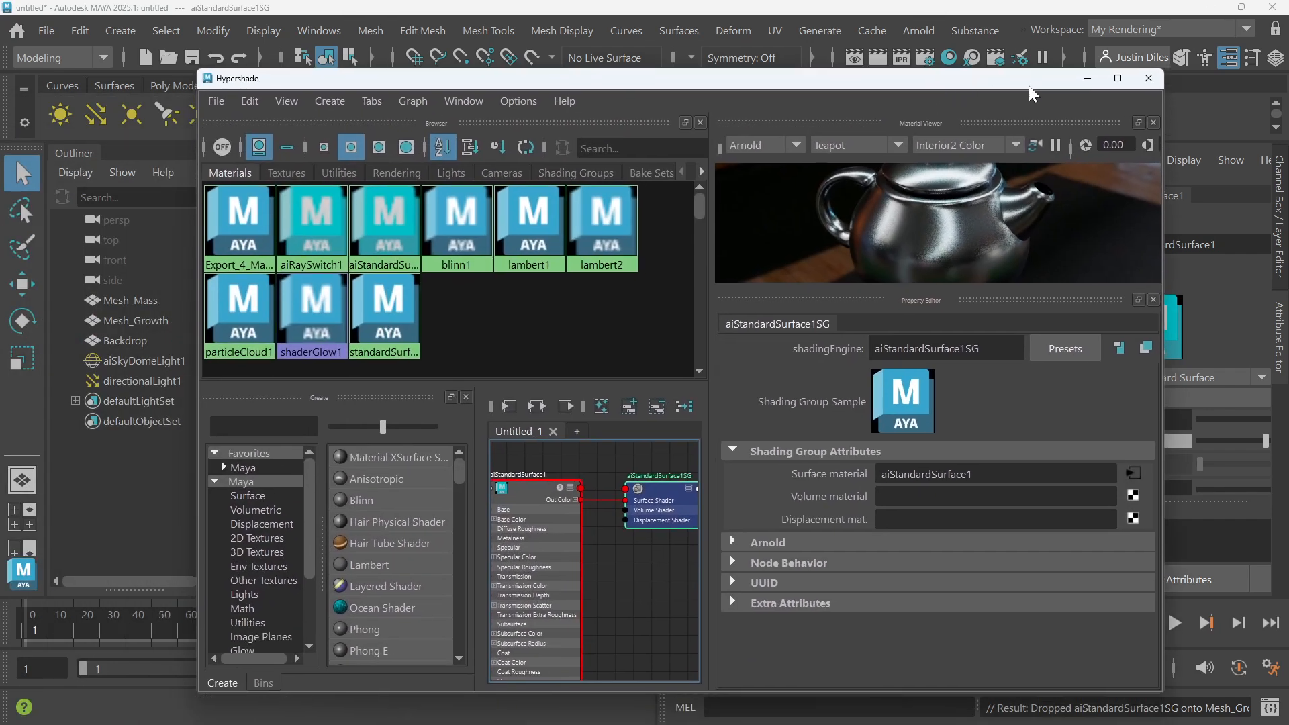
click(1084, 90)
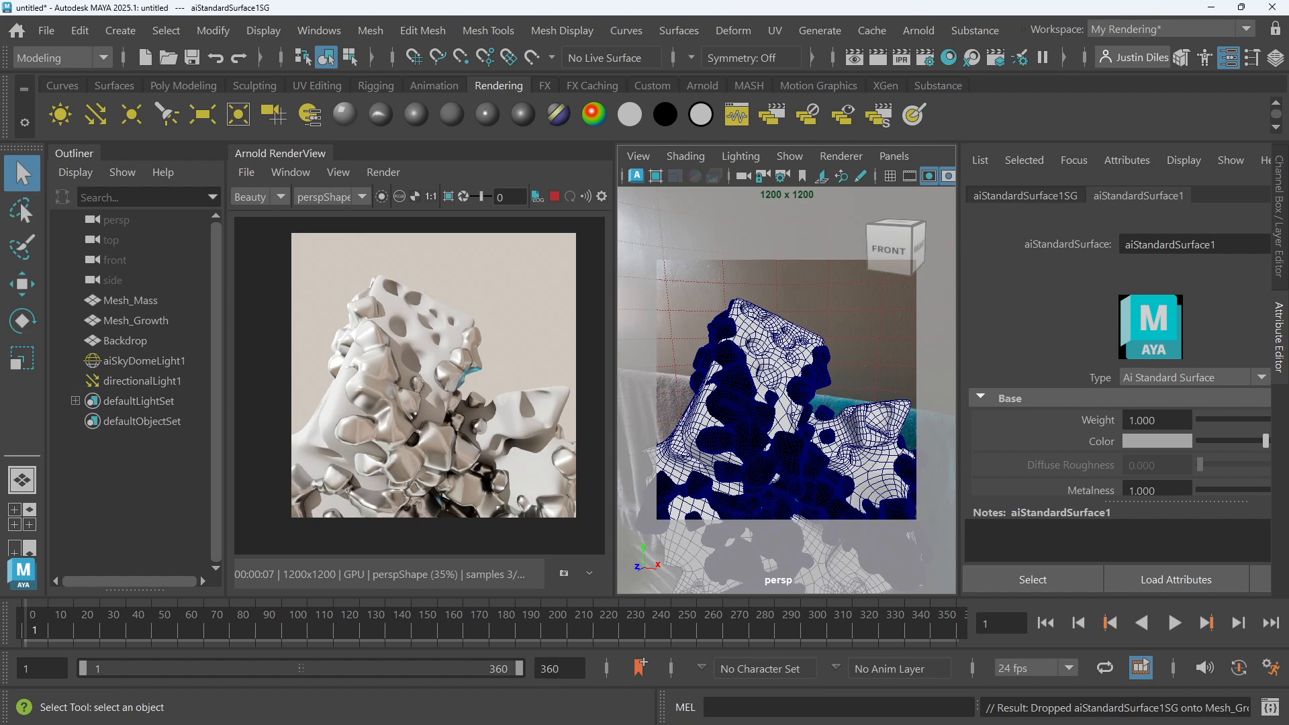
Replace the aiStandardSurface1 material's settings with the Copper preset in the Hypershade, and minimize its window
click(950, 55)
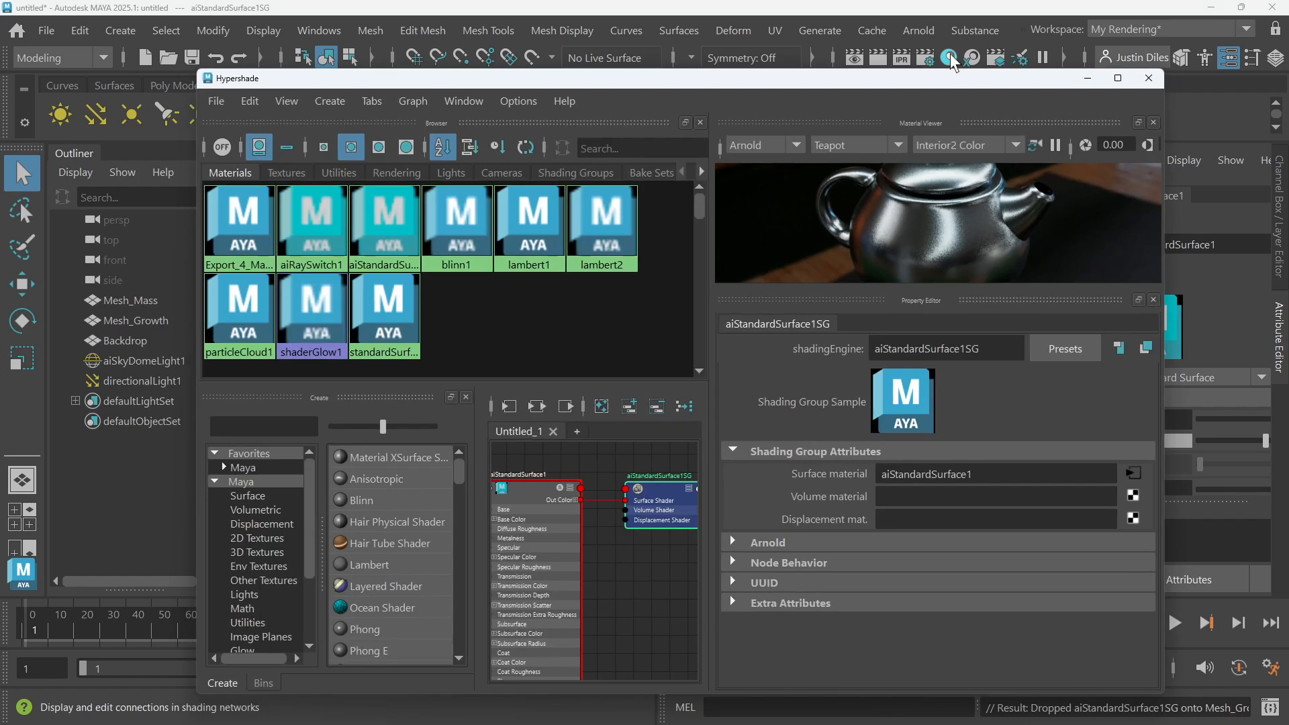
click(522, 484)
click(1068, 349)
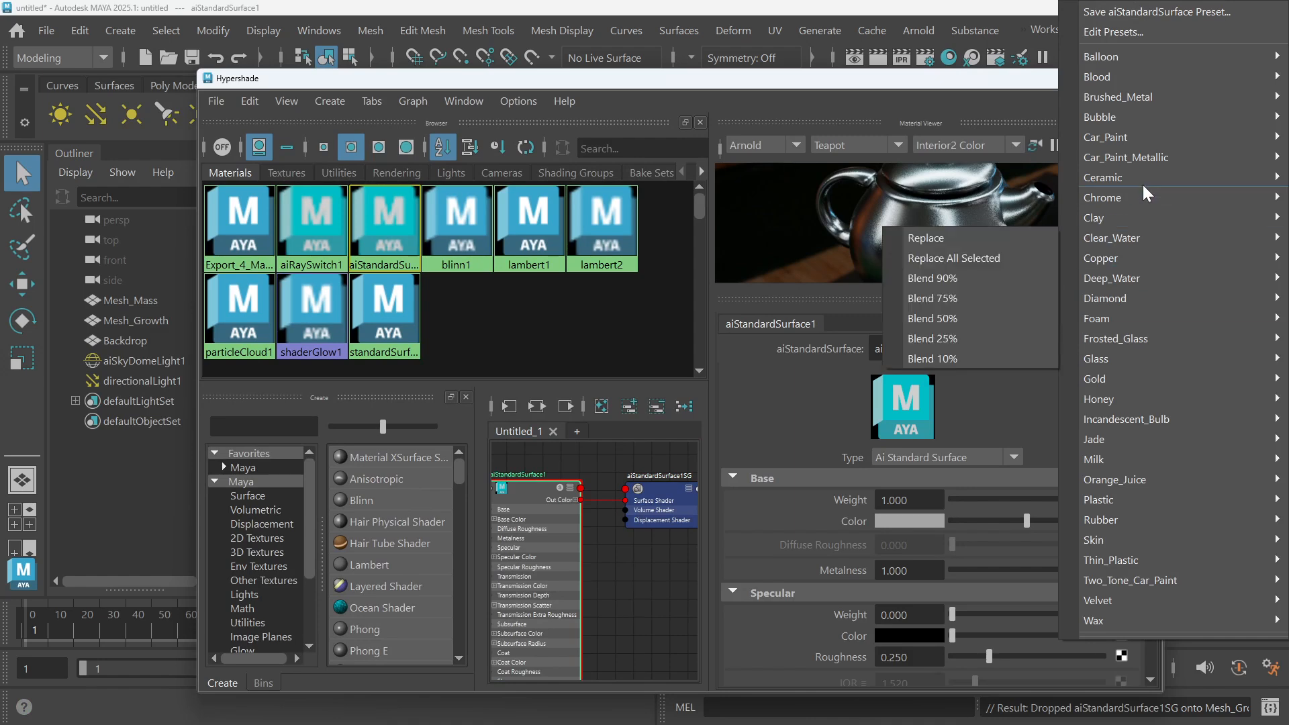
mouse_move(1140, 239)
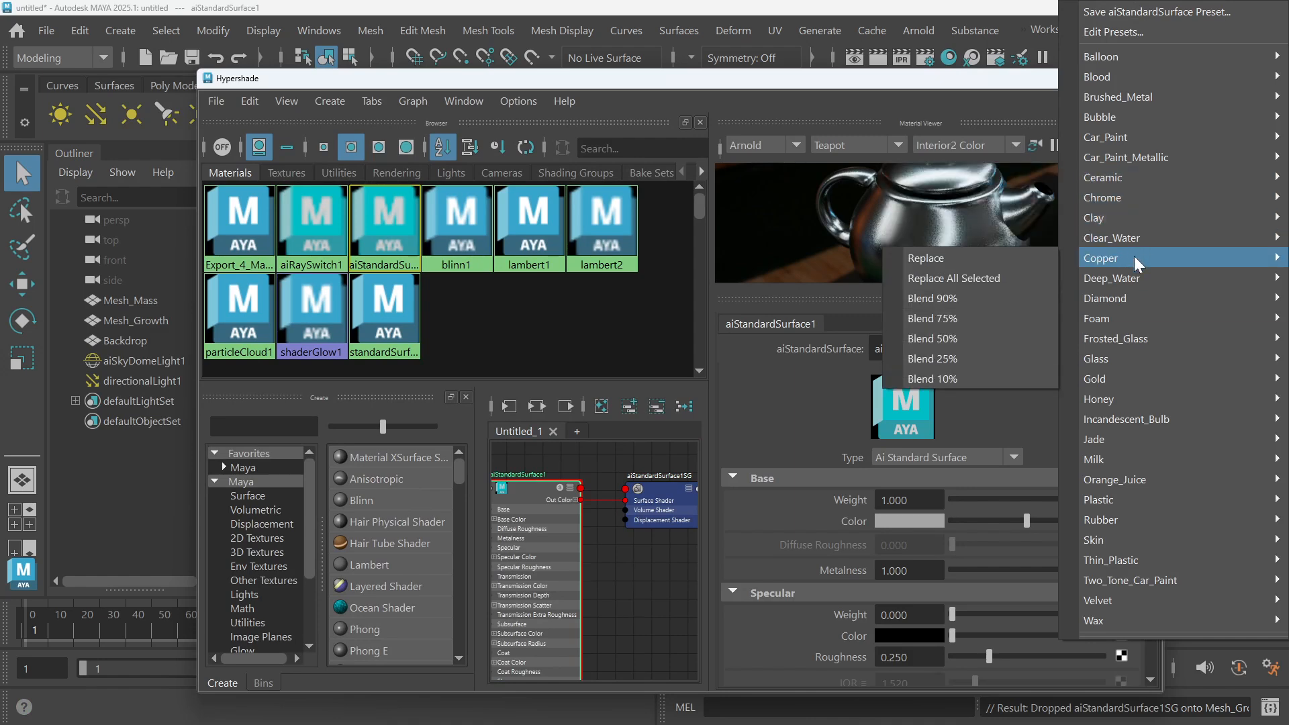
click(981, 260)
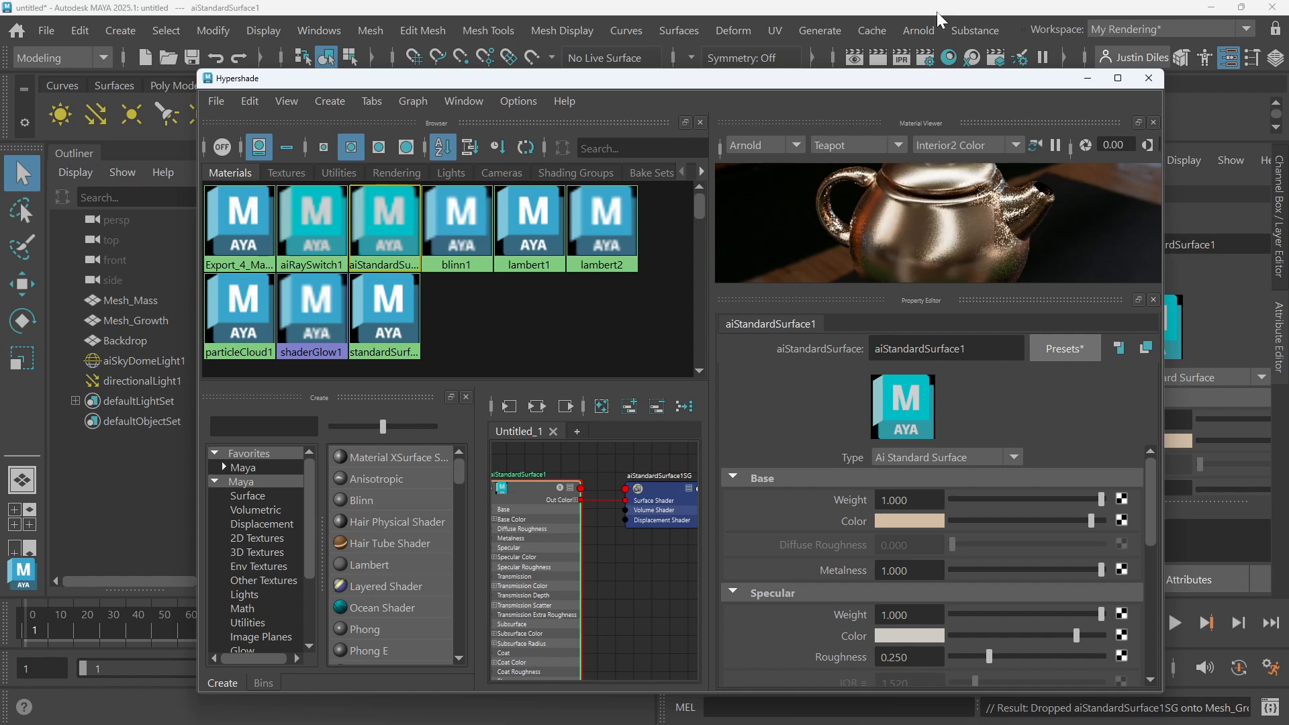
click(1088, 78)
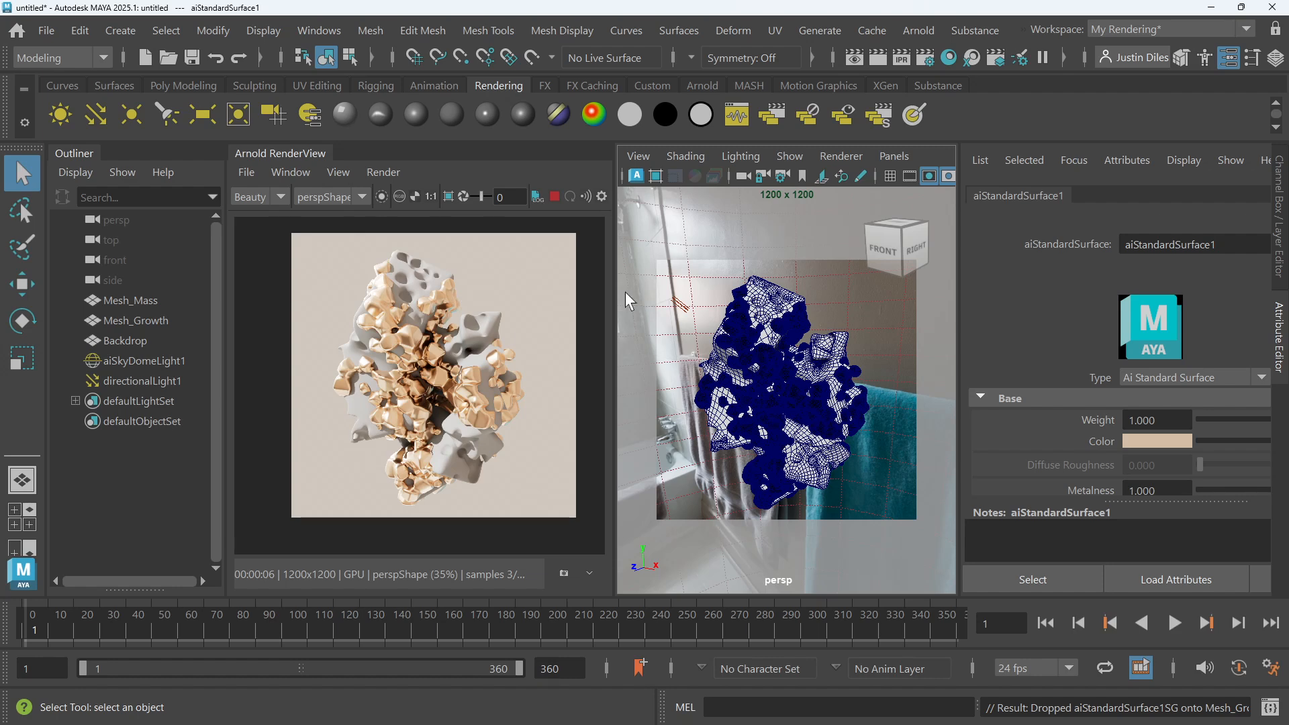
click(926, 57)
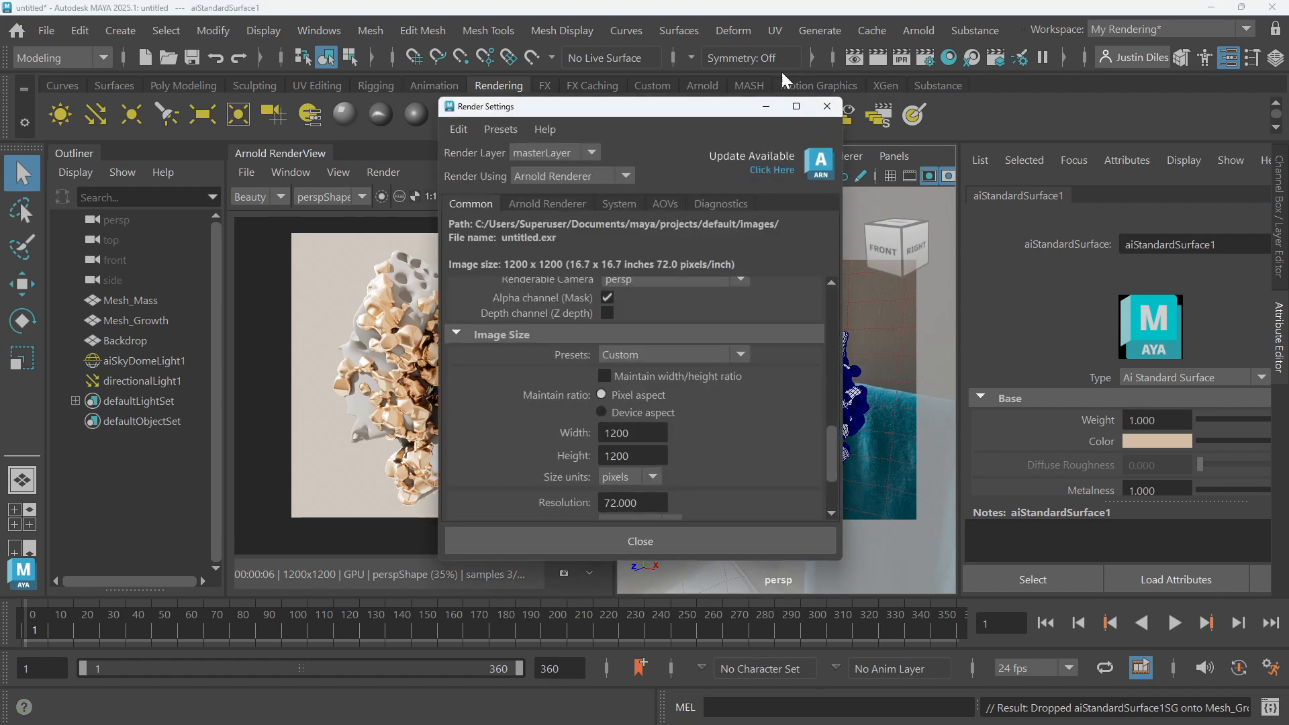
drag(720, 110, 815, 91)
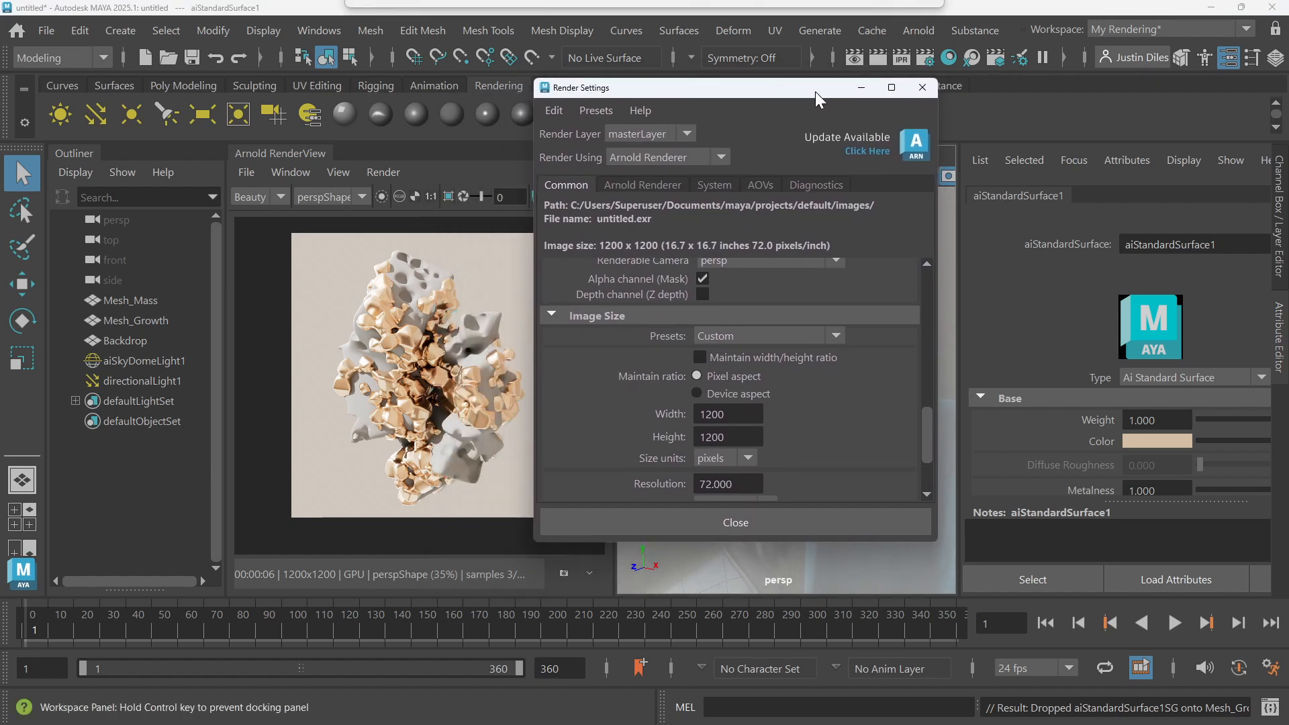
click(929, 92)
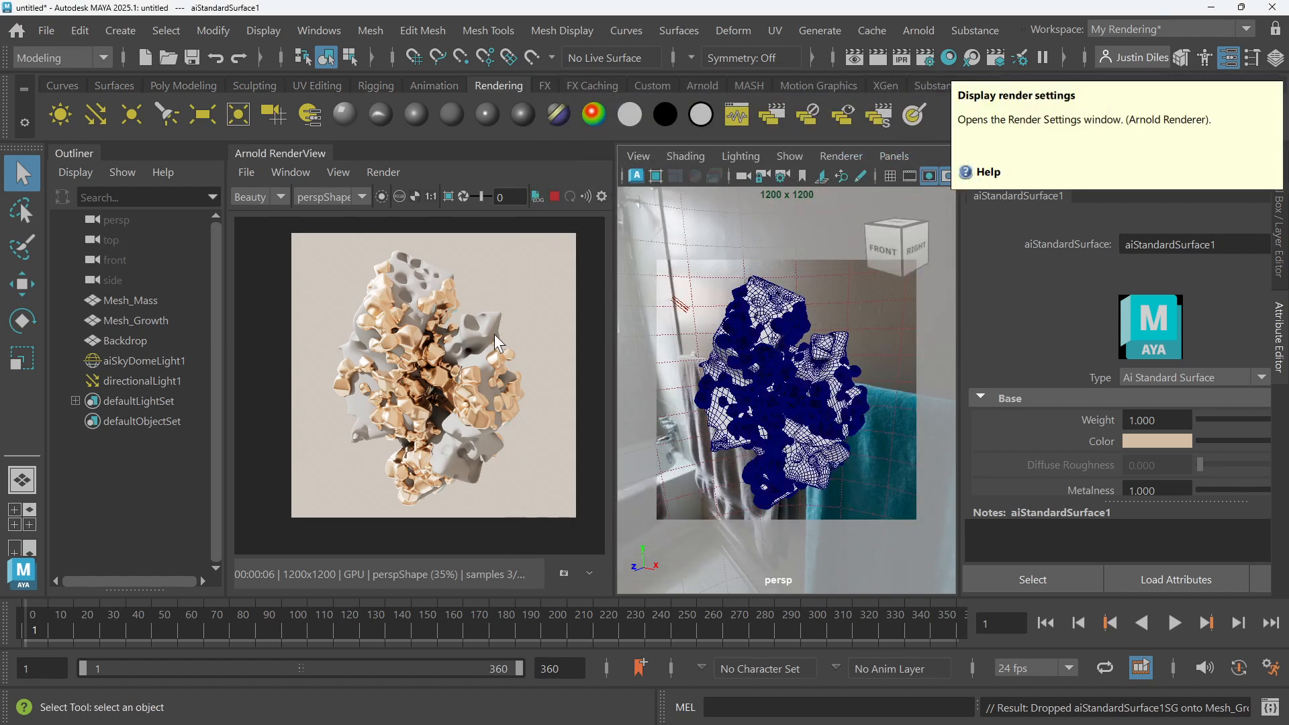
Set the Arnold system render device to CPU in the Render Settings, and close the window
click(926, 59)
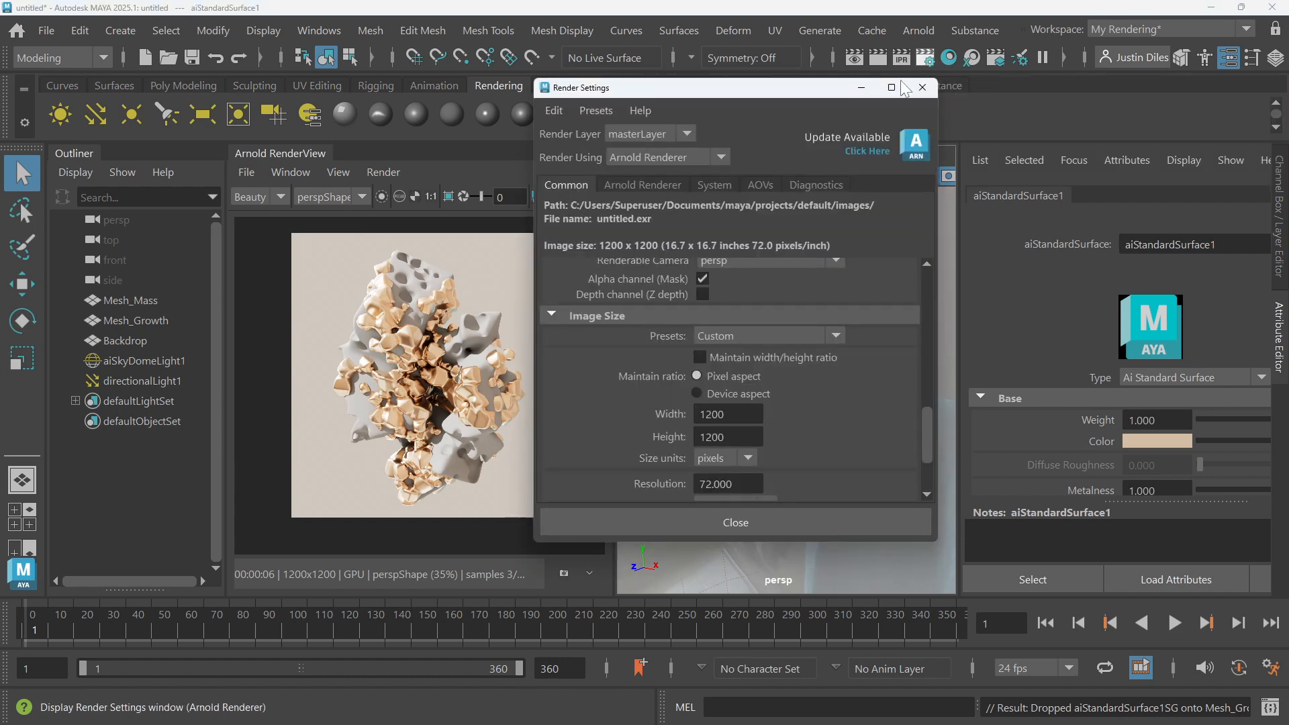
click(665, 186)
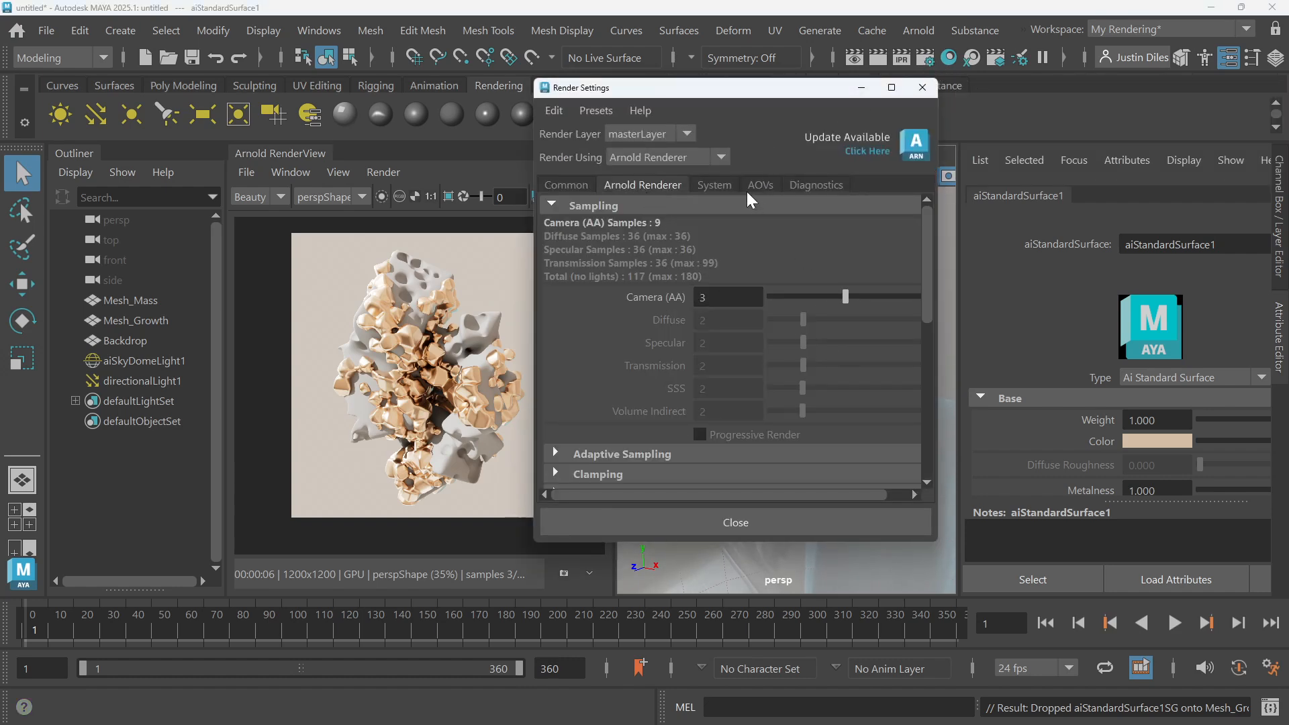
click(716, 187)
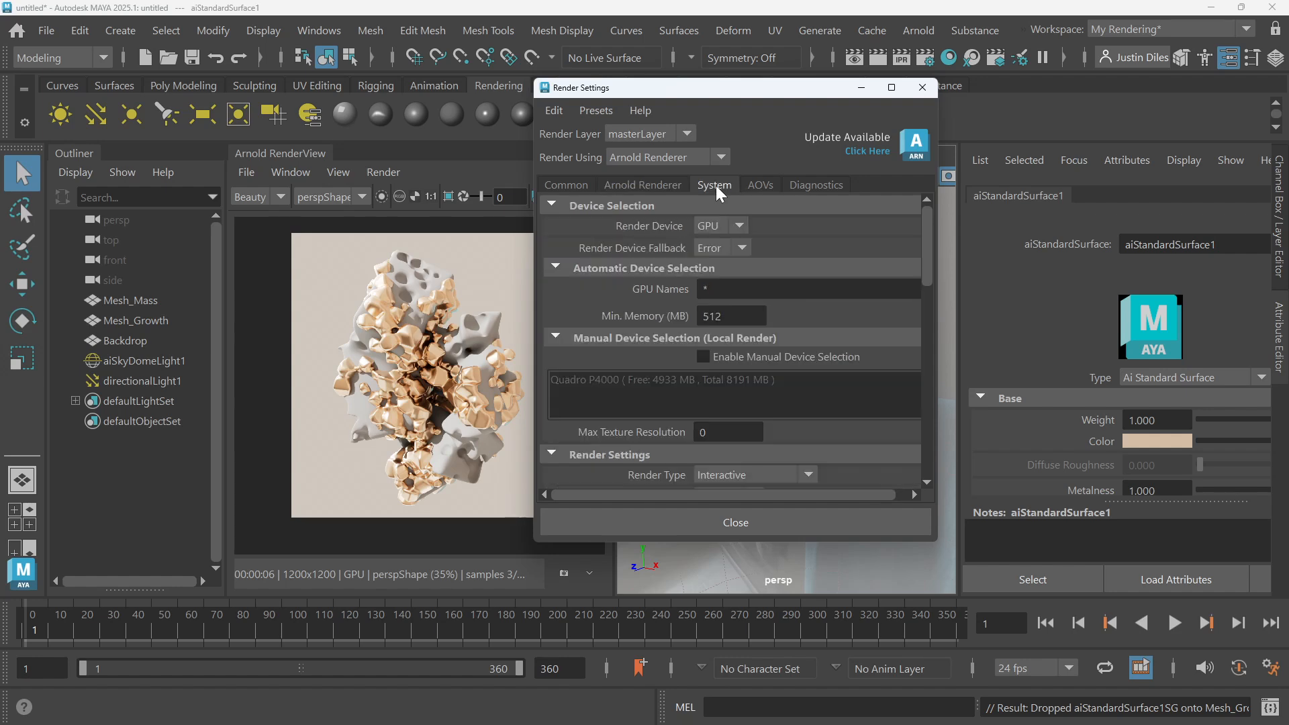
click(738, 226)
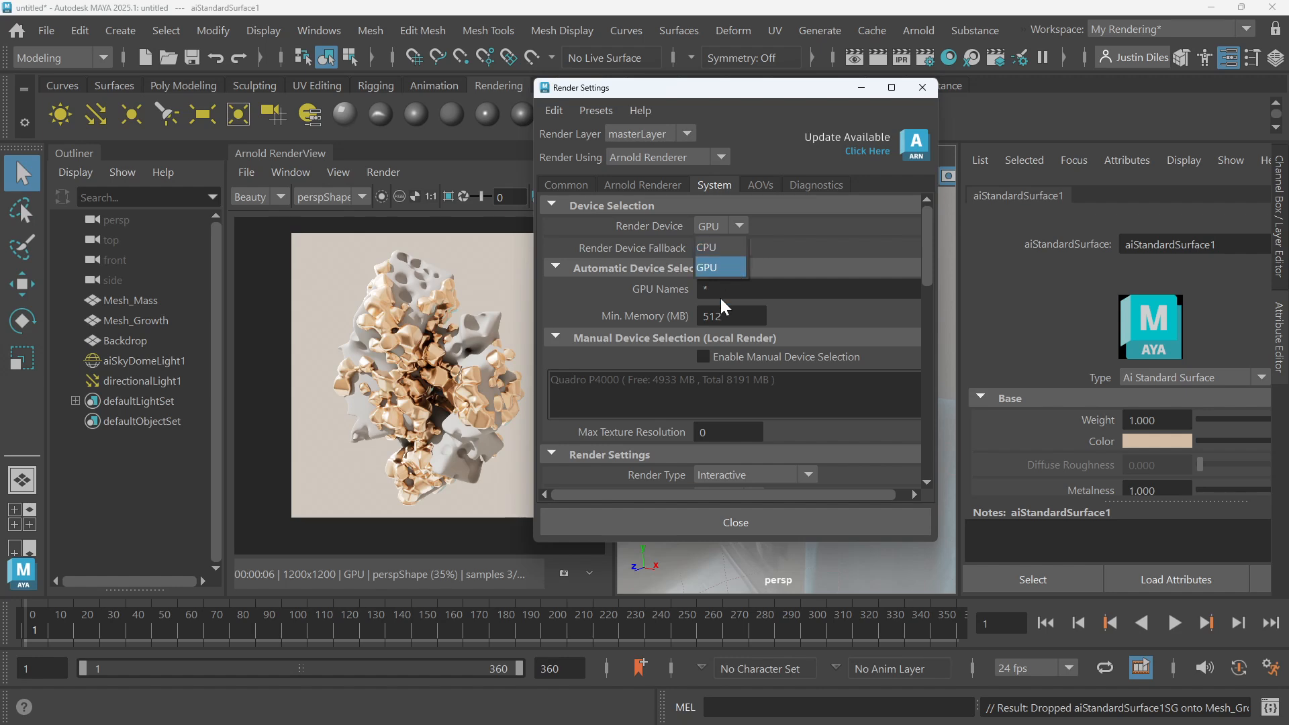
click(722, 246)
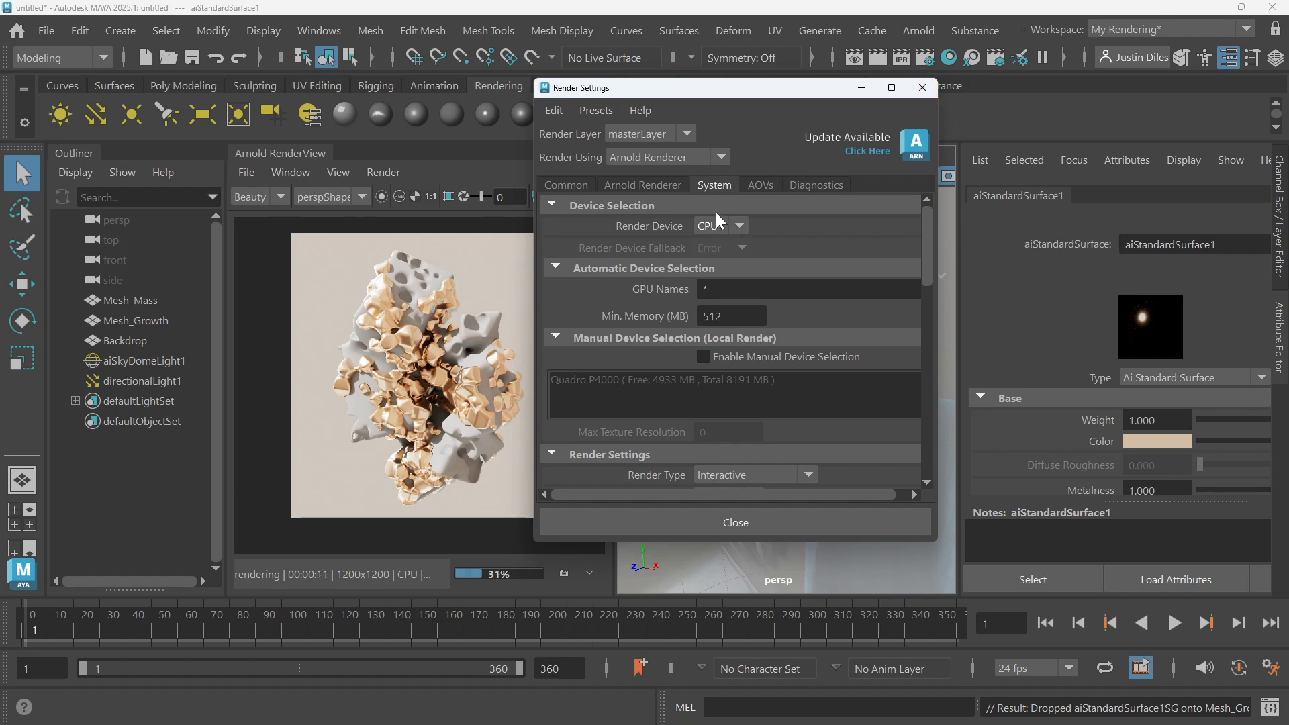
click(923, 87)
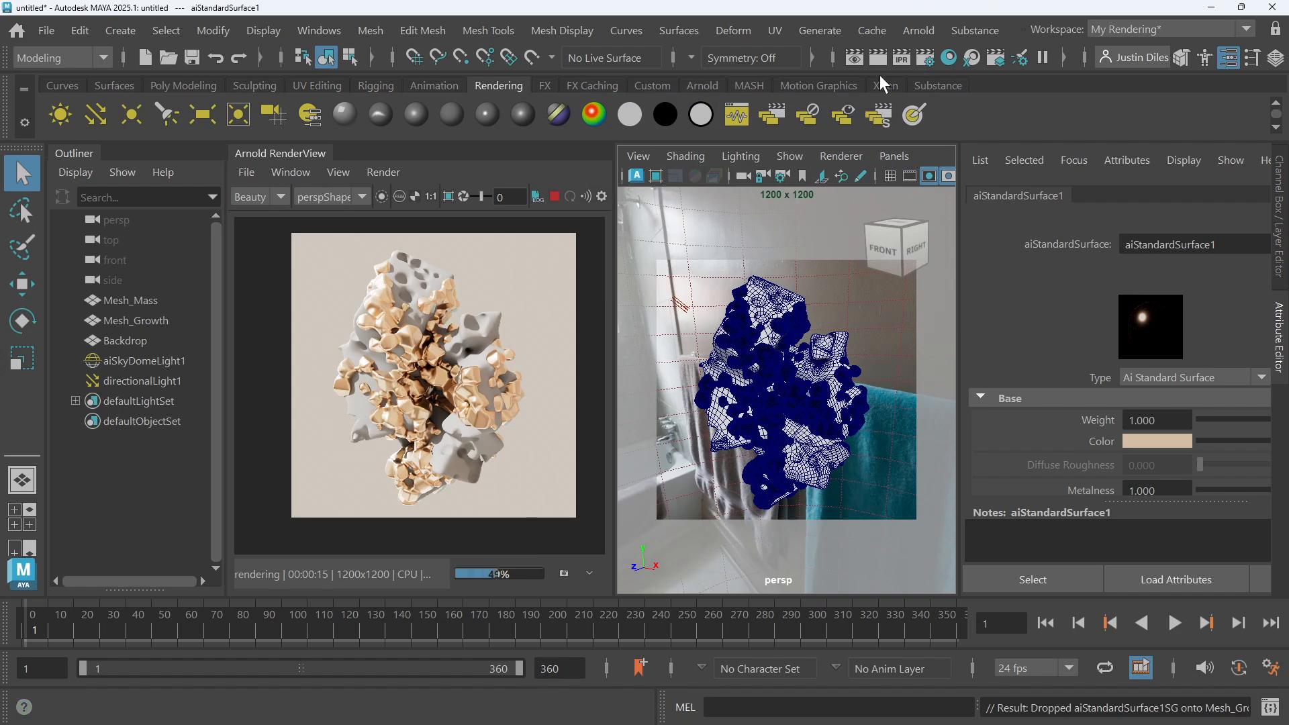
Open the Hypershade at full size and rename the aiStandardSurface1 material node as Metal_01
click(950, 55)
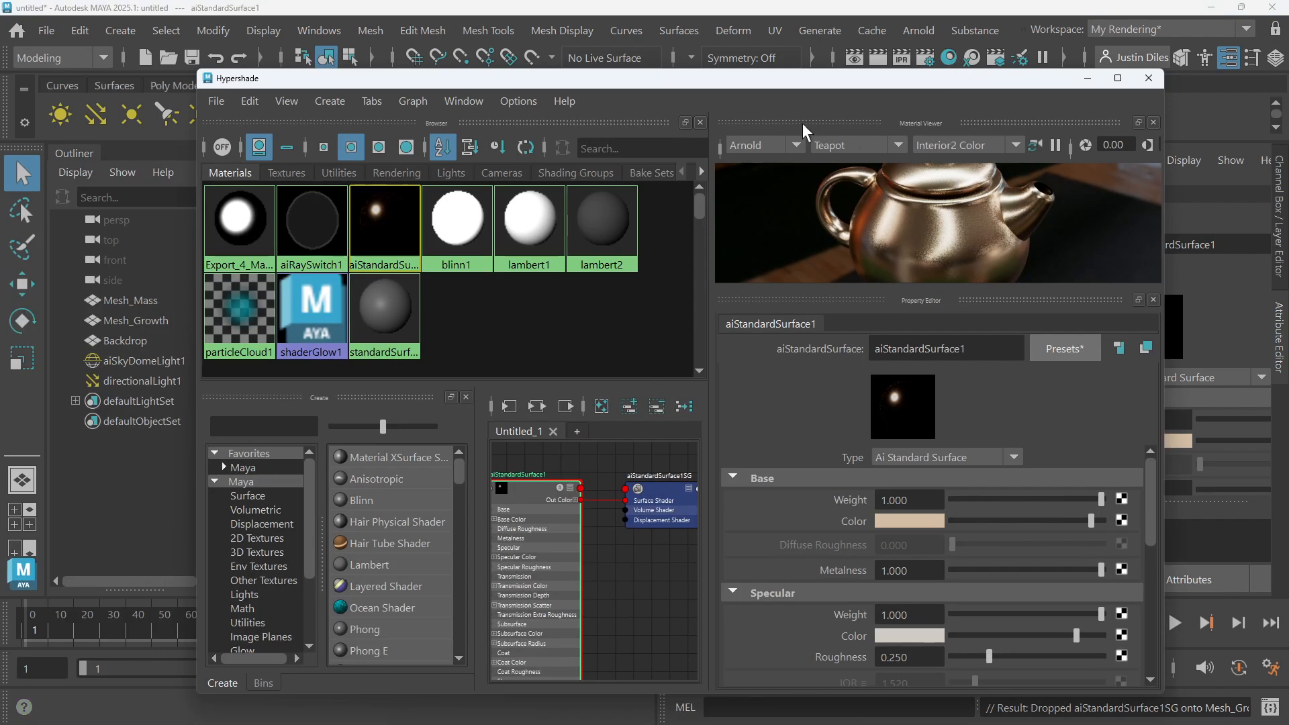
drag(798, 82, 715, 6)
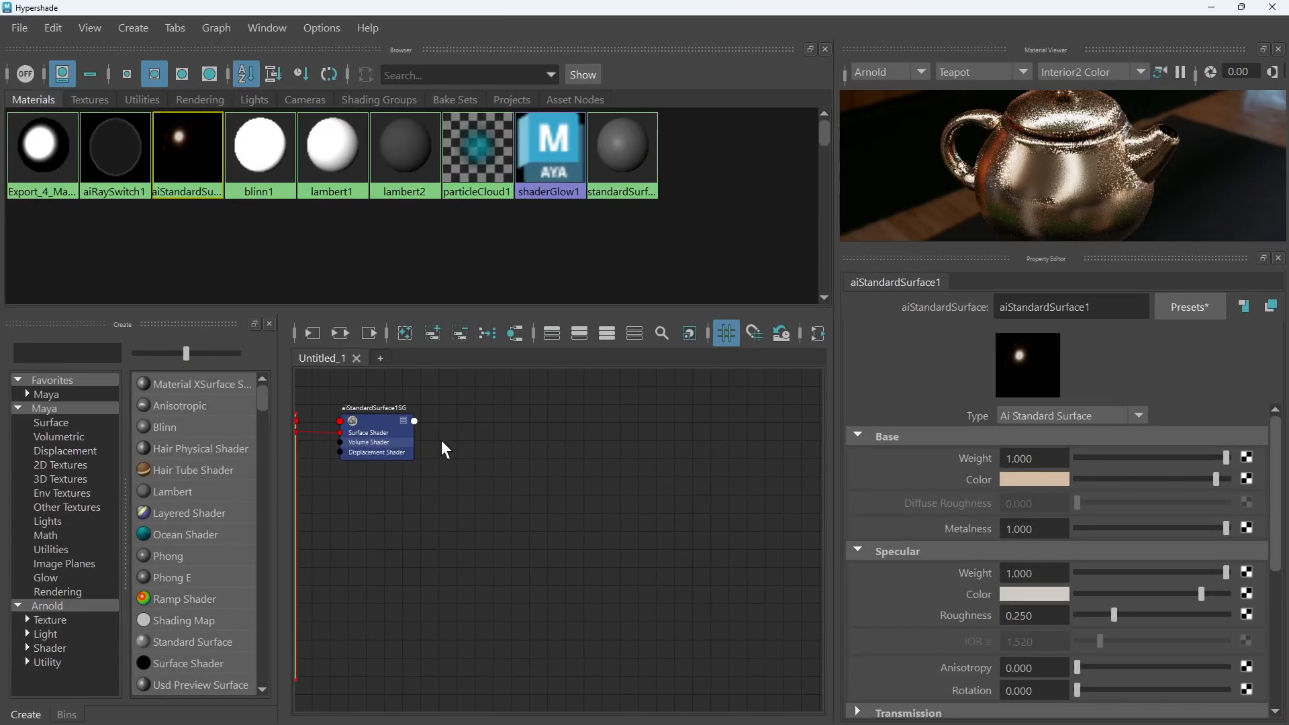
alt+middle_drag(767, 460, 562, 435)
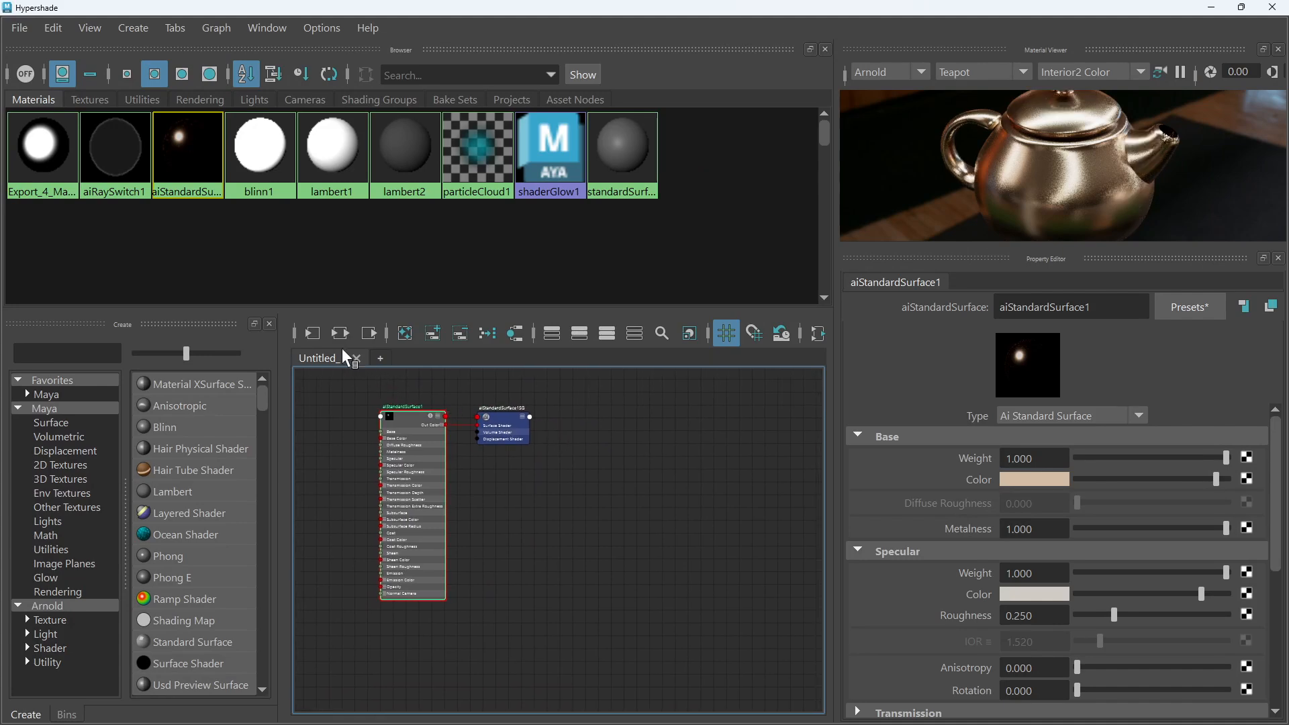
scroll(376, 393, up, 3)
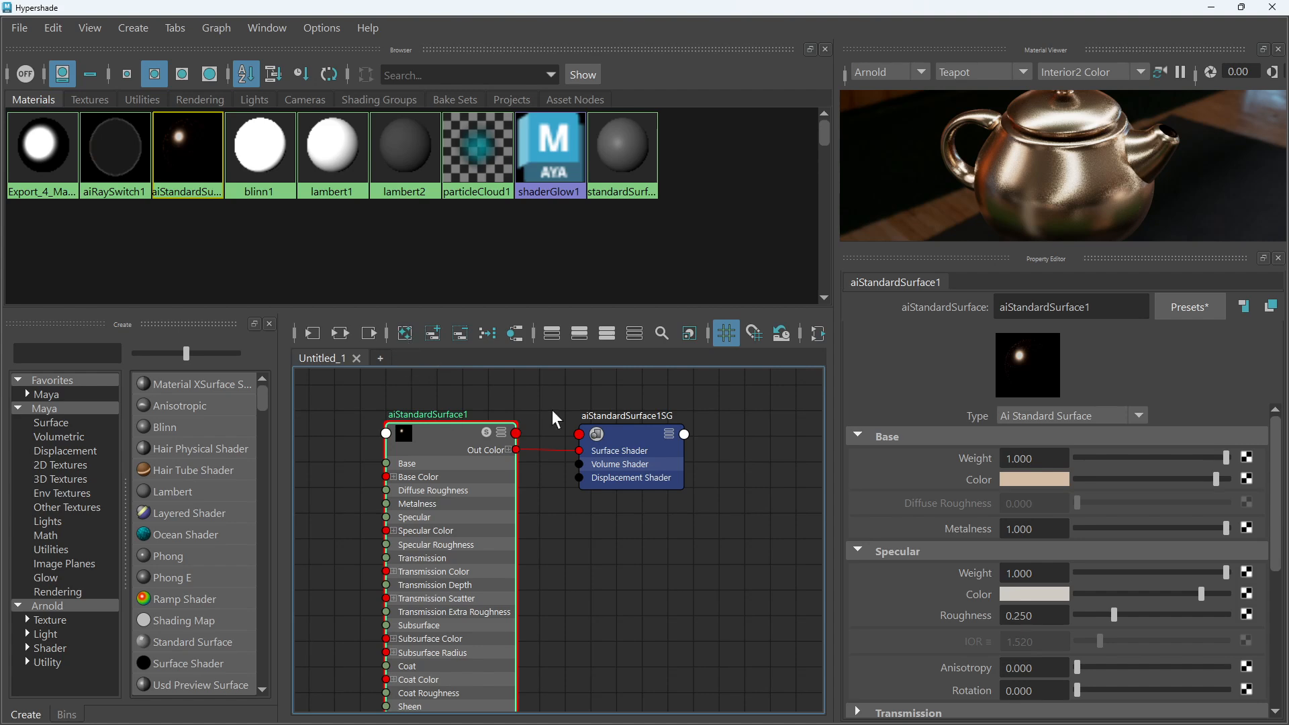
double_click(427, 411)
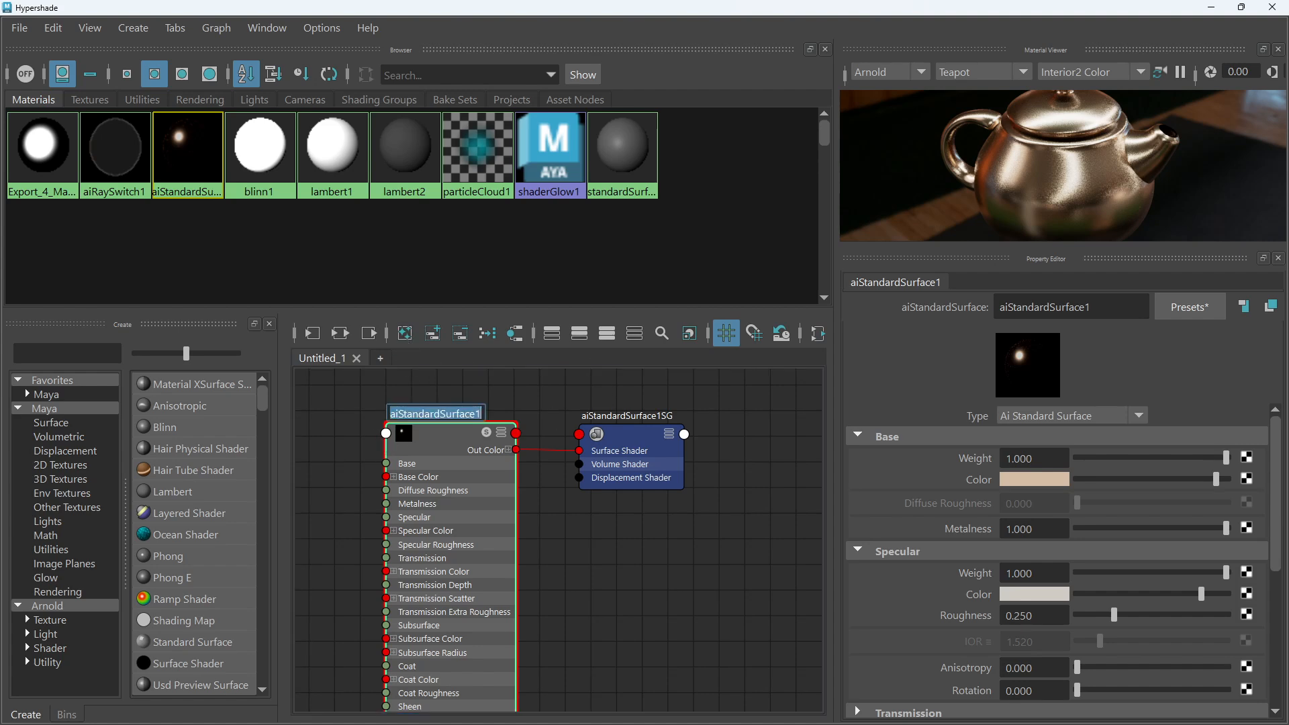
text(Metal)
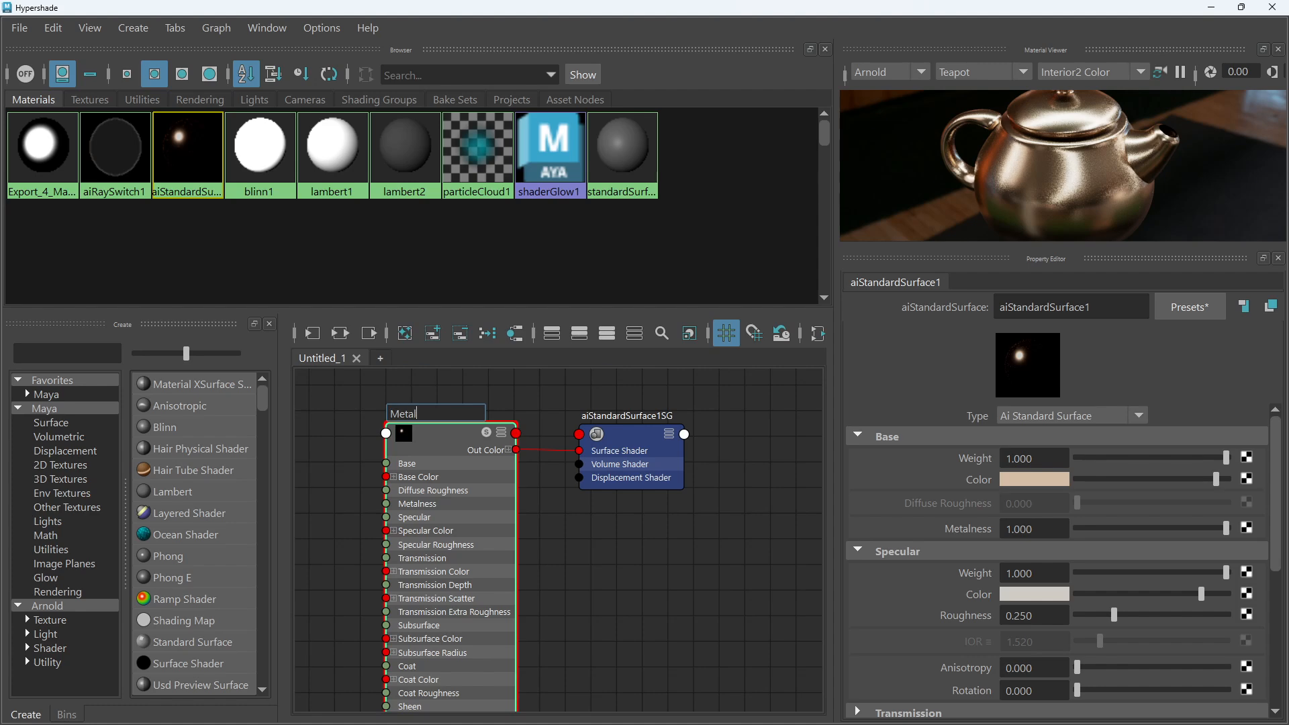
text(_01)
key(Return)
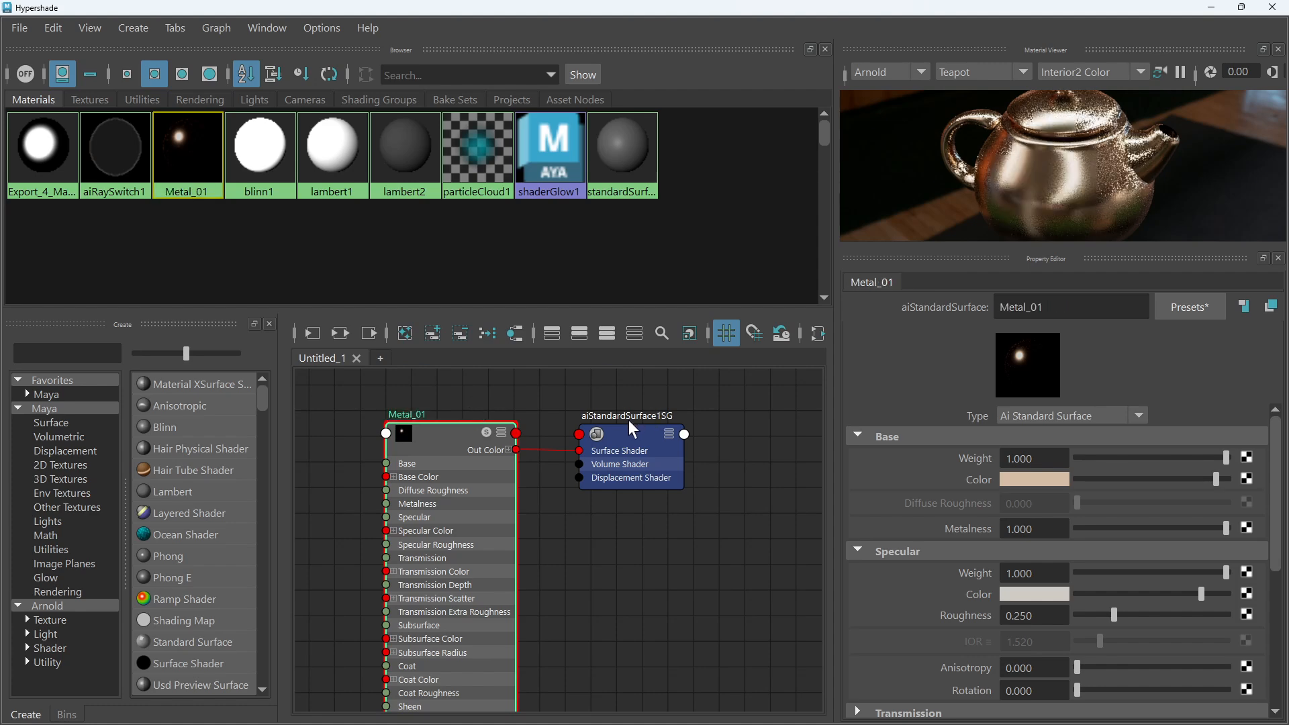
Rename the aiStandardSurface1SG shading group node as Metal_01SG
double_click(629, 416)
key(End)
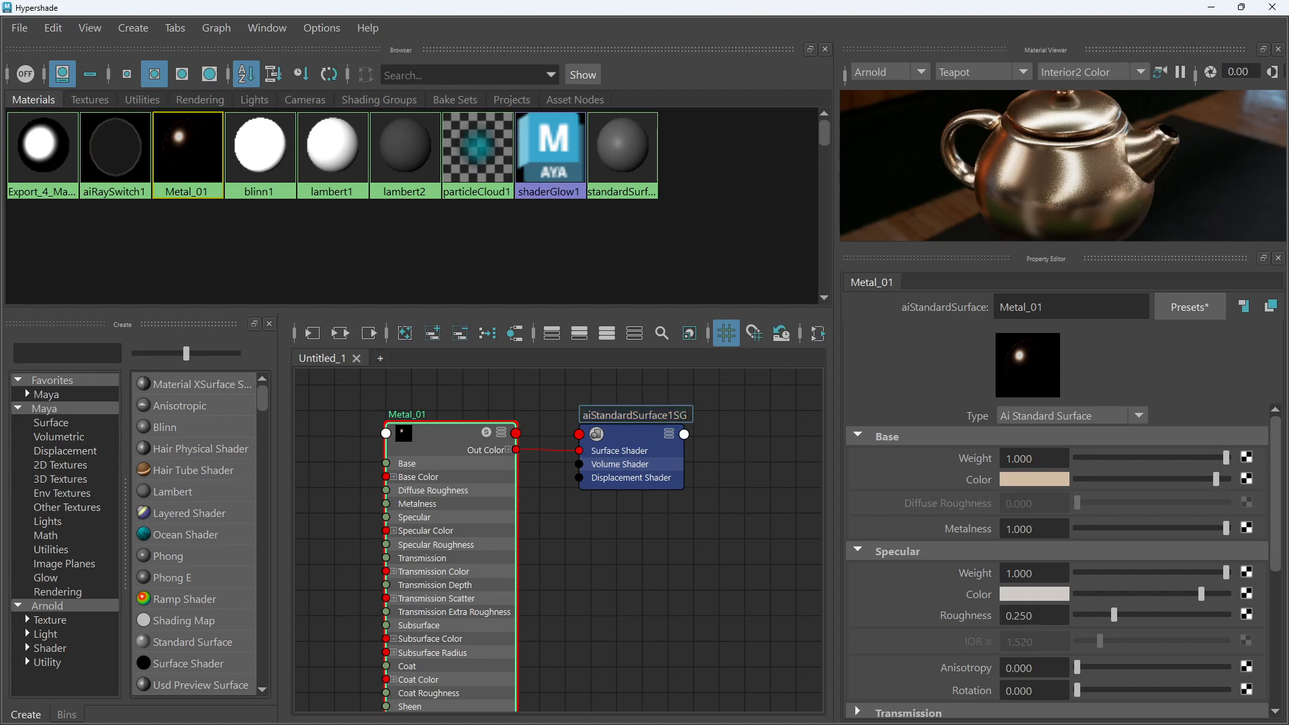
key(shift+Left)
key(shift+Left)
key(shift+Left)
drag(583, 415, 673, 415)
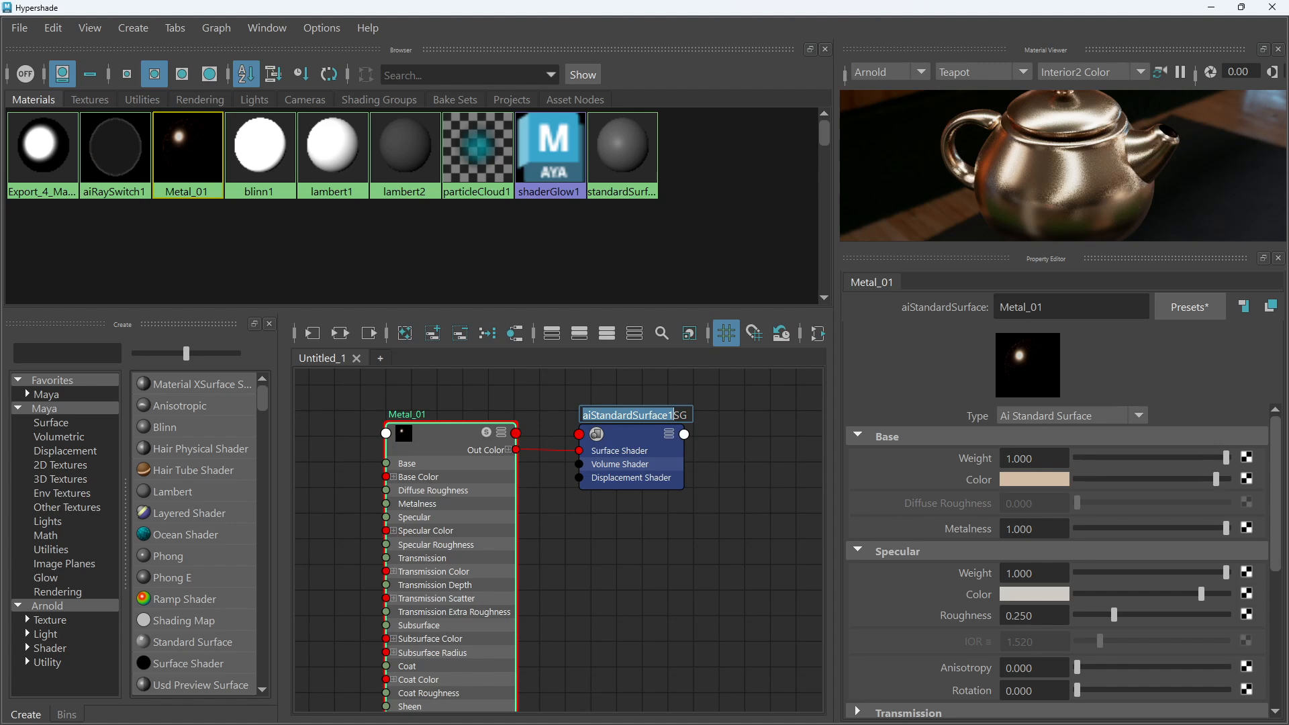
text(Meta)
text(l_01)
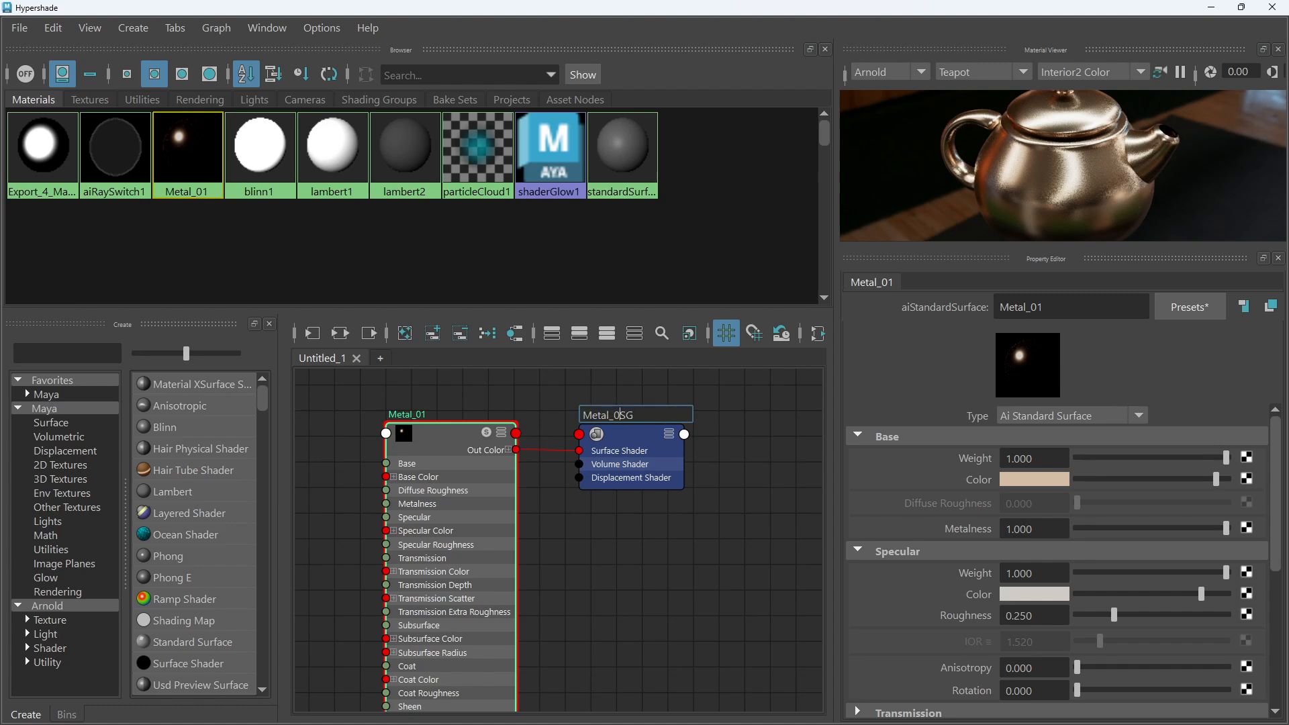
key(Return)
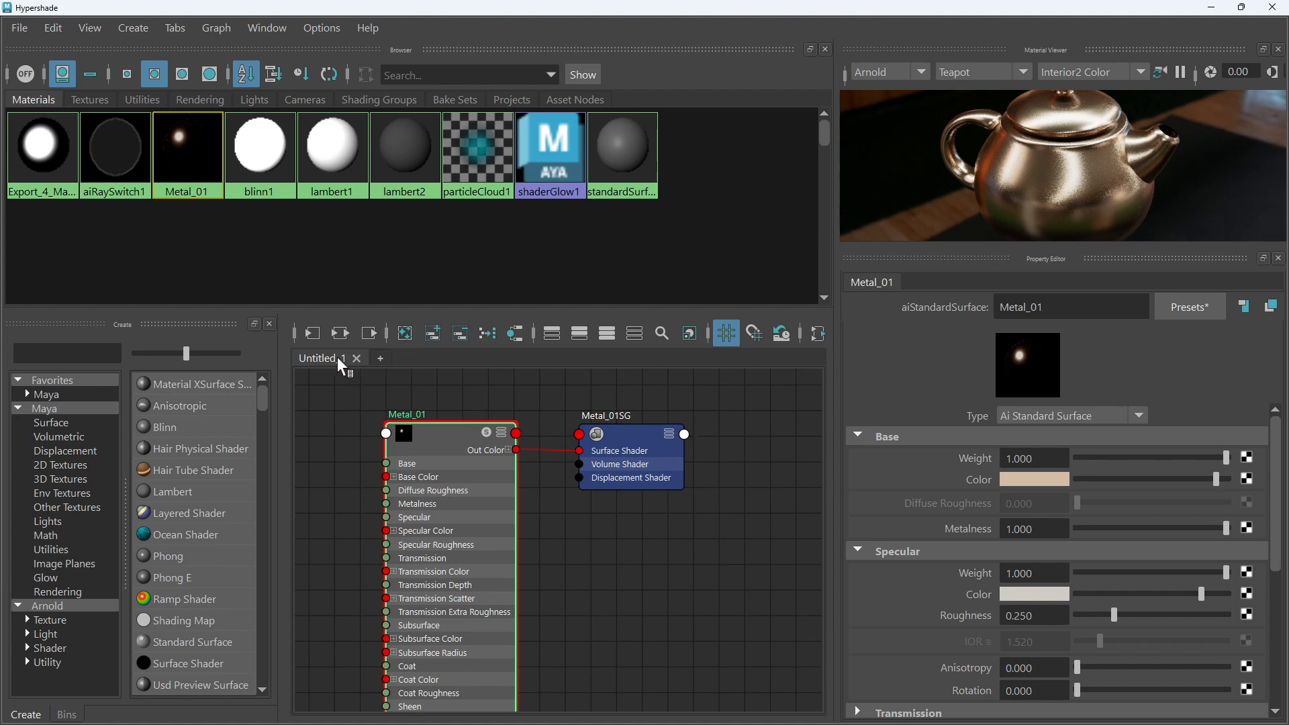
Clear the Hypershade graph, add the Metal_01 material back to it, and graph the material's input and output connections
click(405, 334)
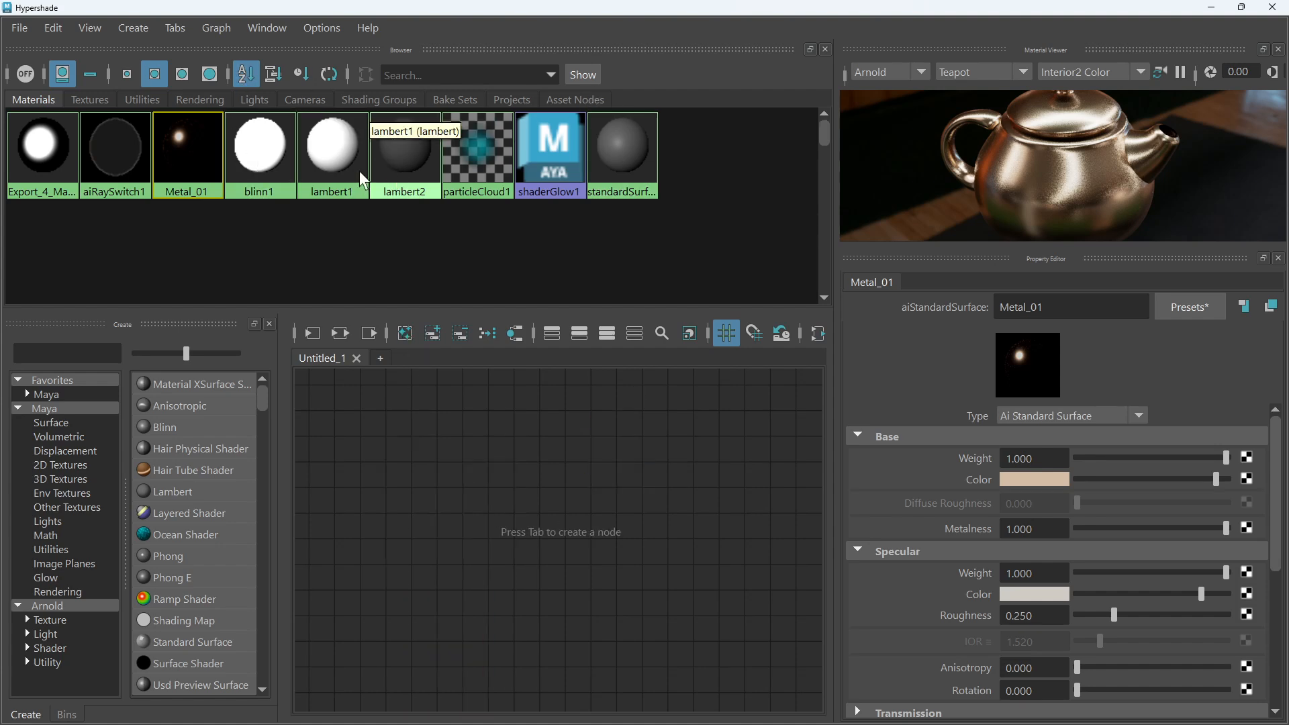
middle_drag(182, 162, 541, 500)
drag(594, 526, 507, 427)
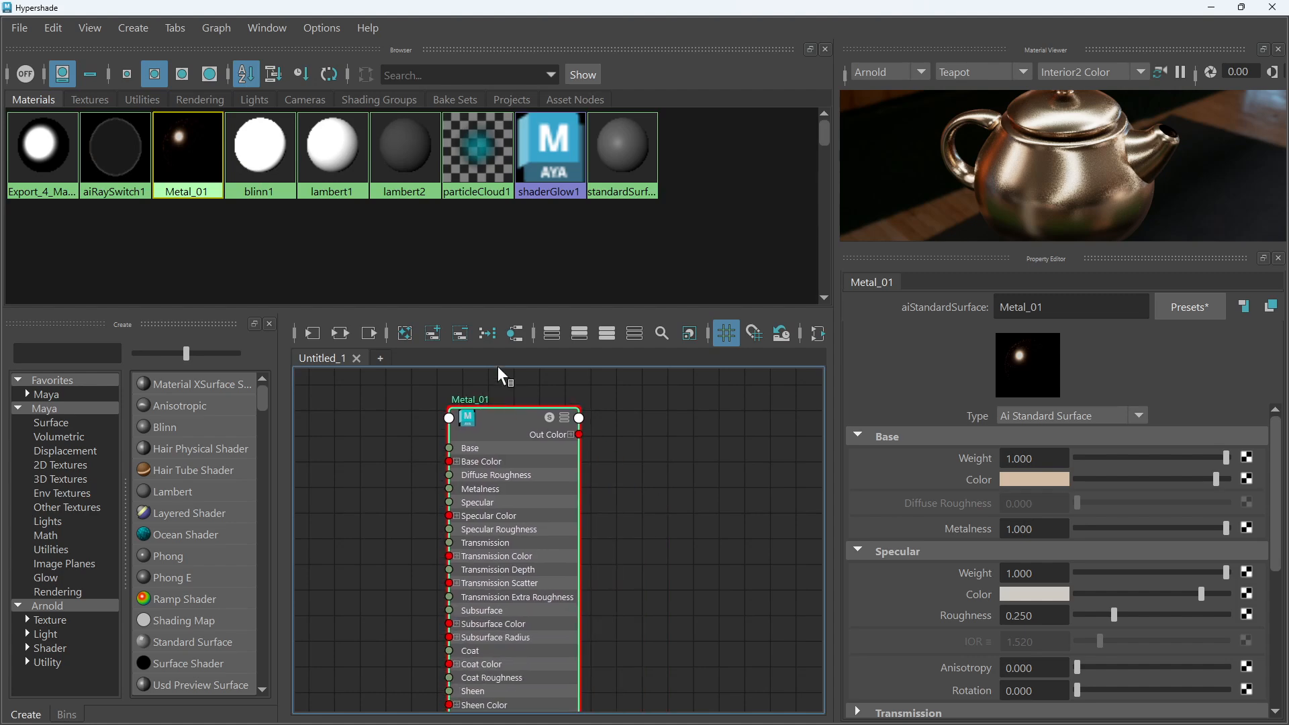
click(339, 332)
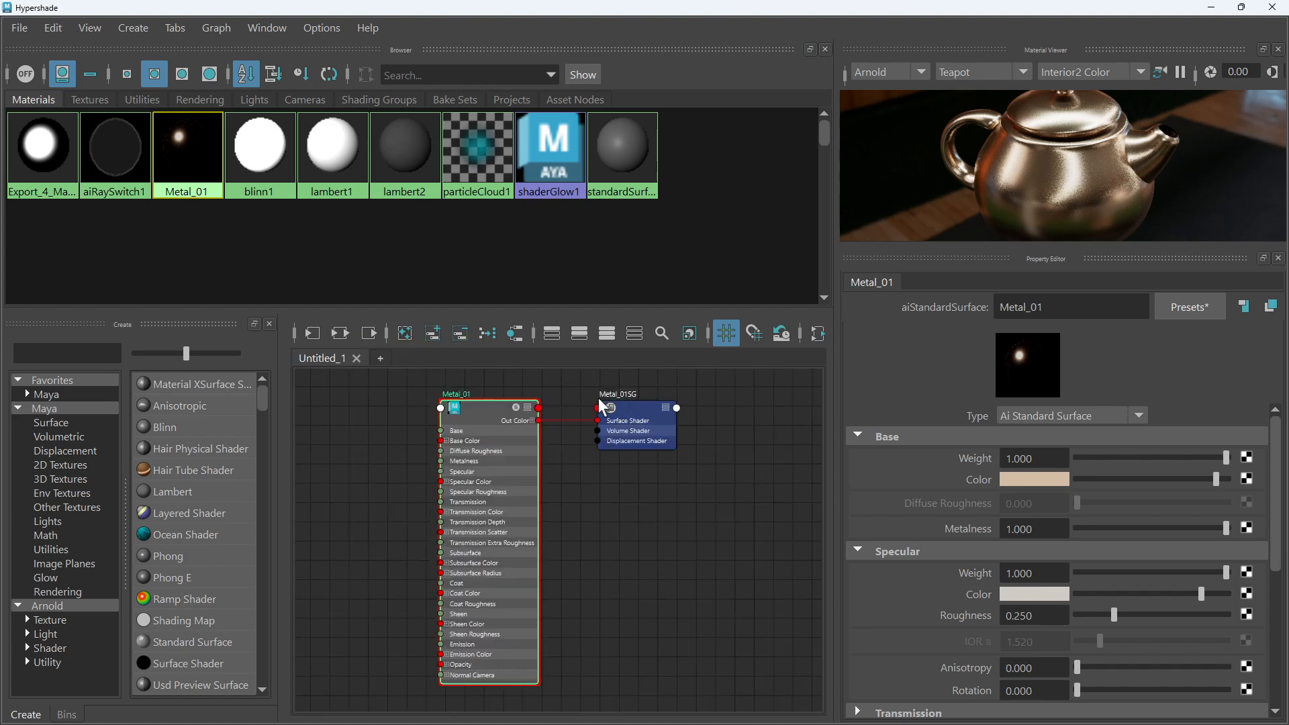
Clear the graph, add the Metal_01SG shading group to it, and graph its input and output connections
click(405, 333)
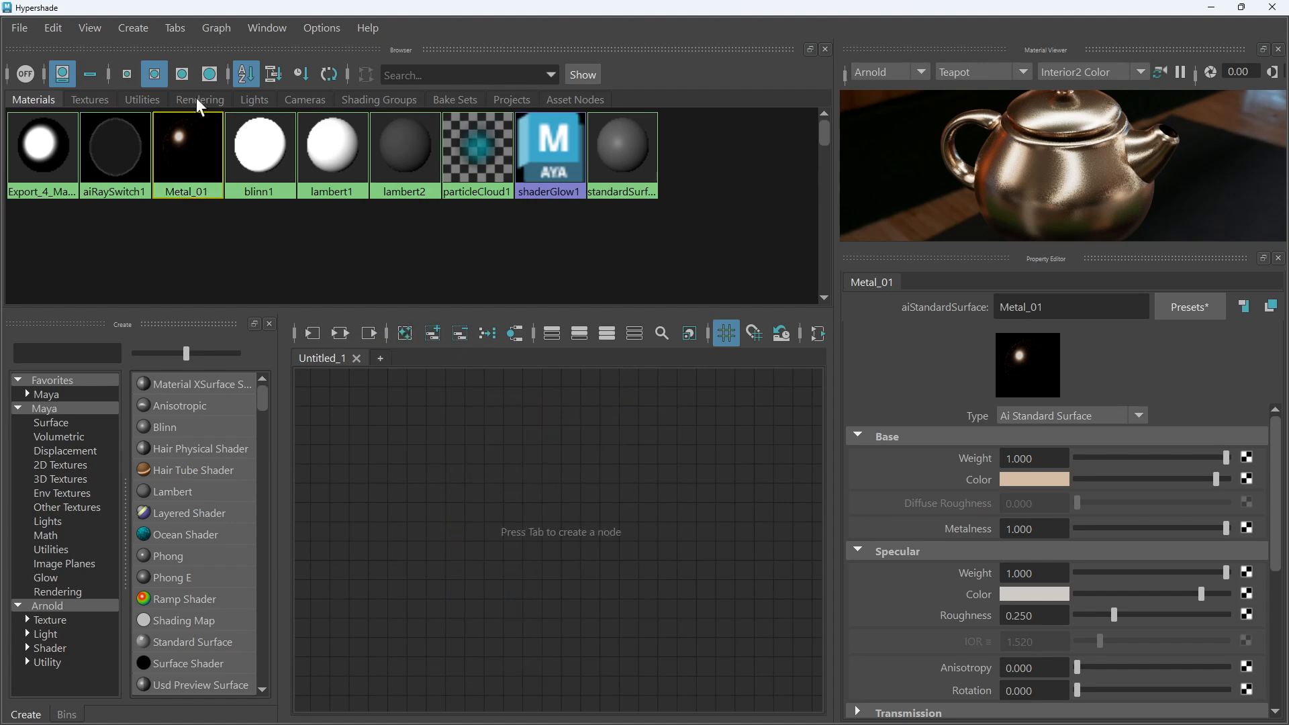
click(380, 100)
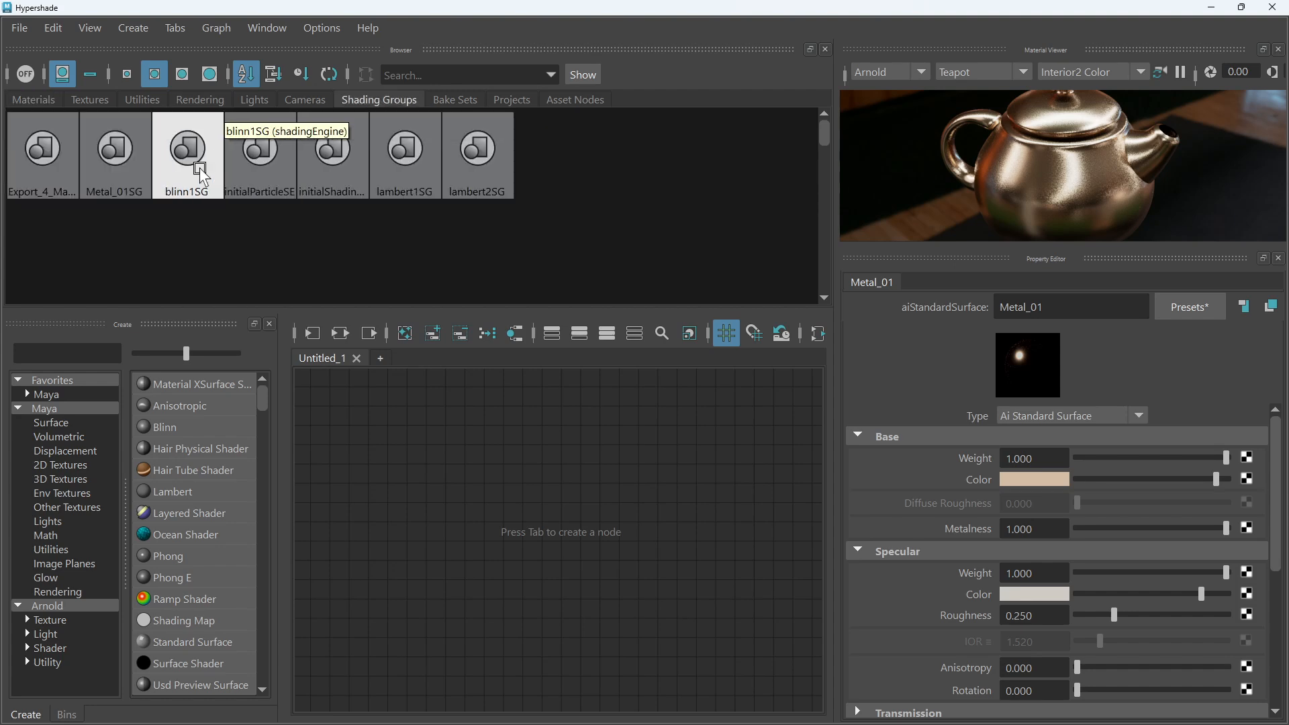
drag(123, 171, 593, 531)
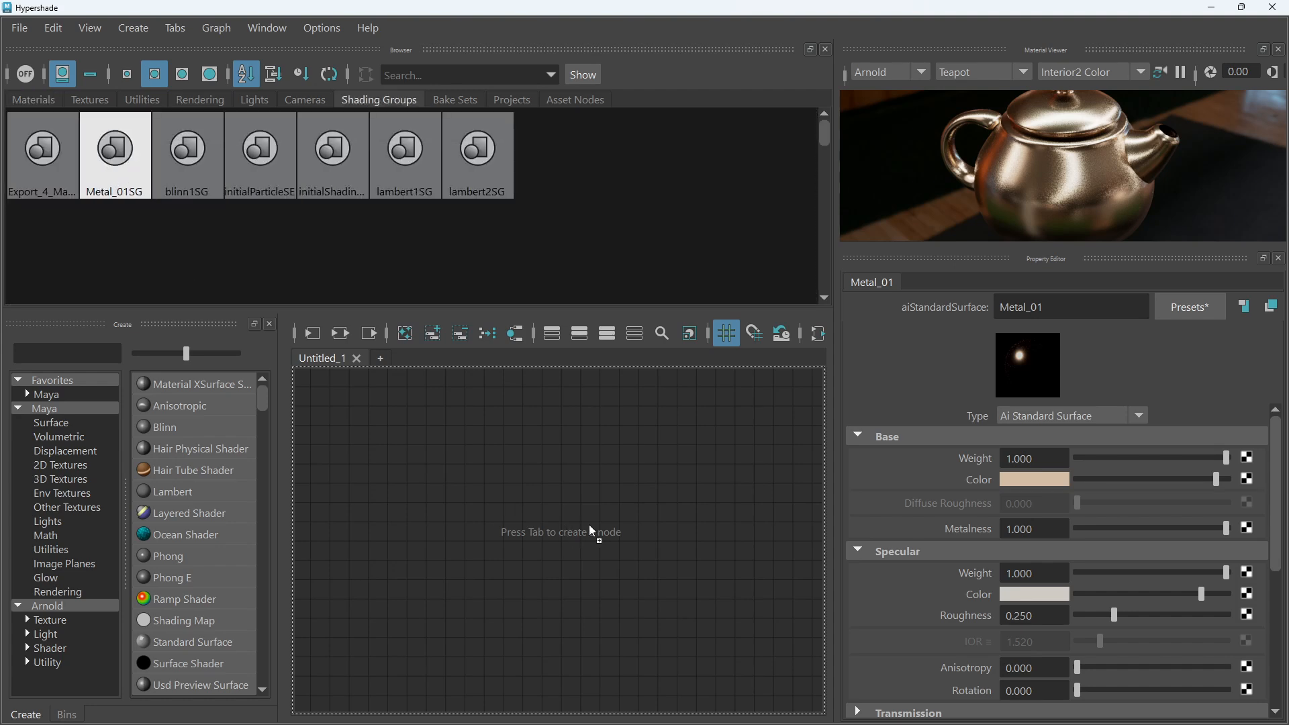
drag(564, 475, 564, 475)
click(607, 488)
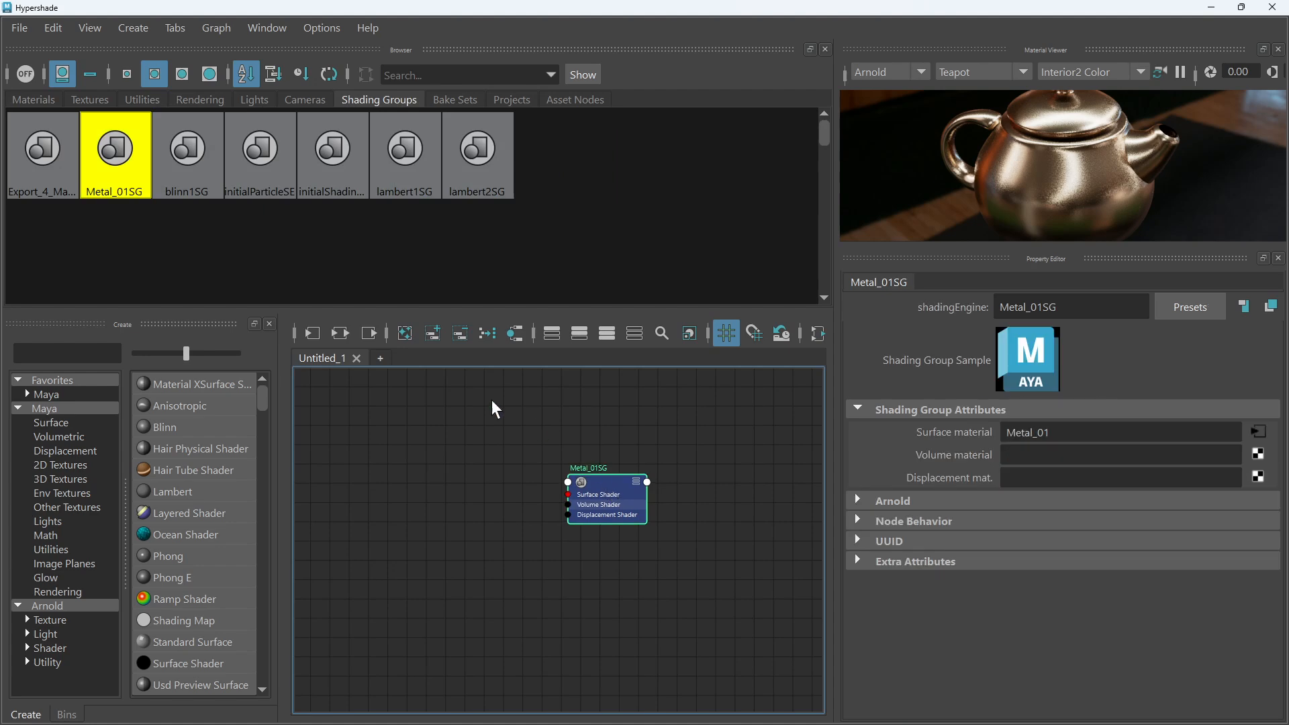
click(339, 332)
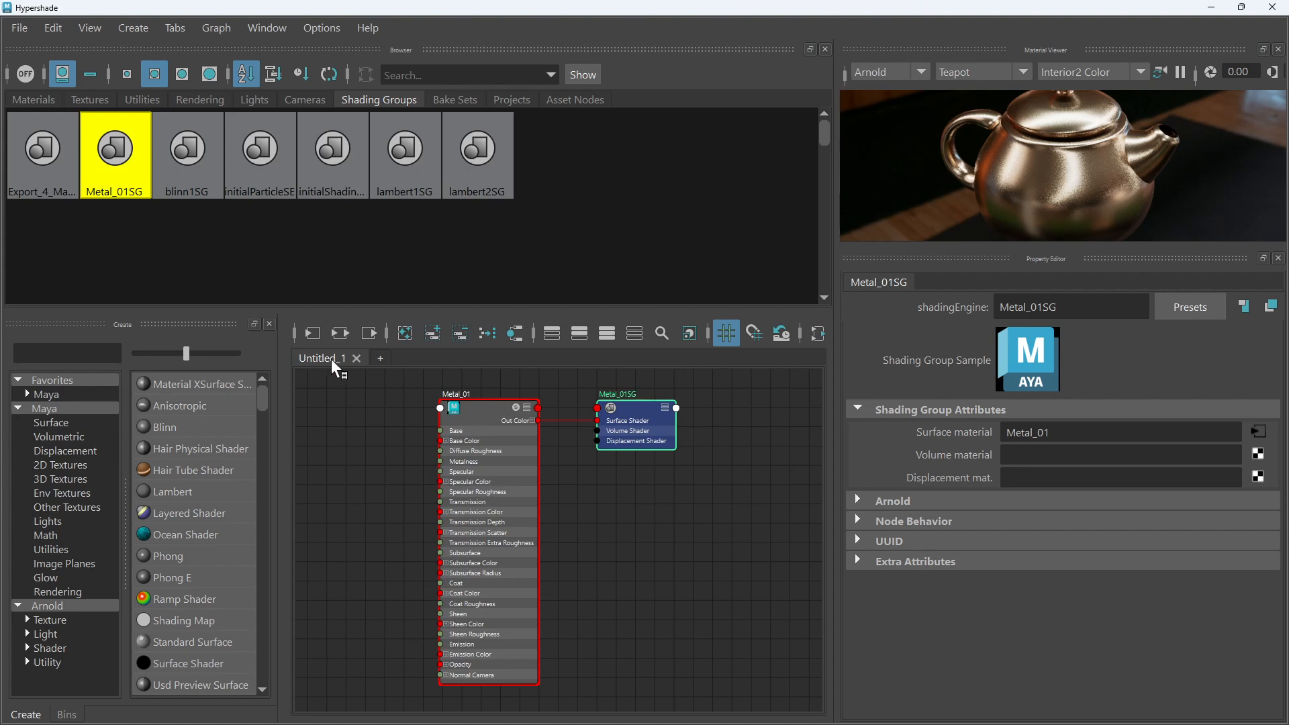
Rename the Untitled_1 graph tab as Metal_01 and add a new empty graph tab beside it
text(Metail)
text(1)
key(Return)
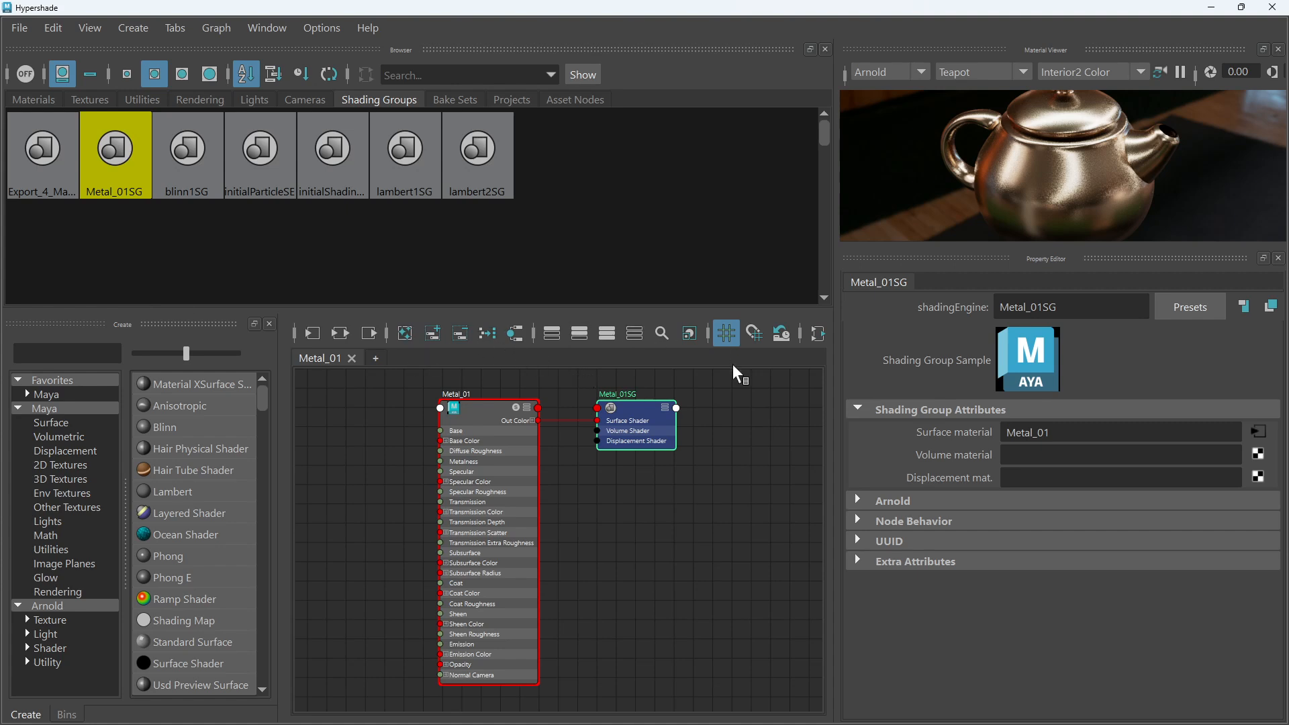
click(377, 359)
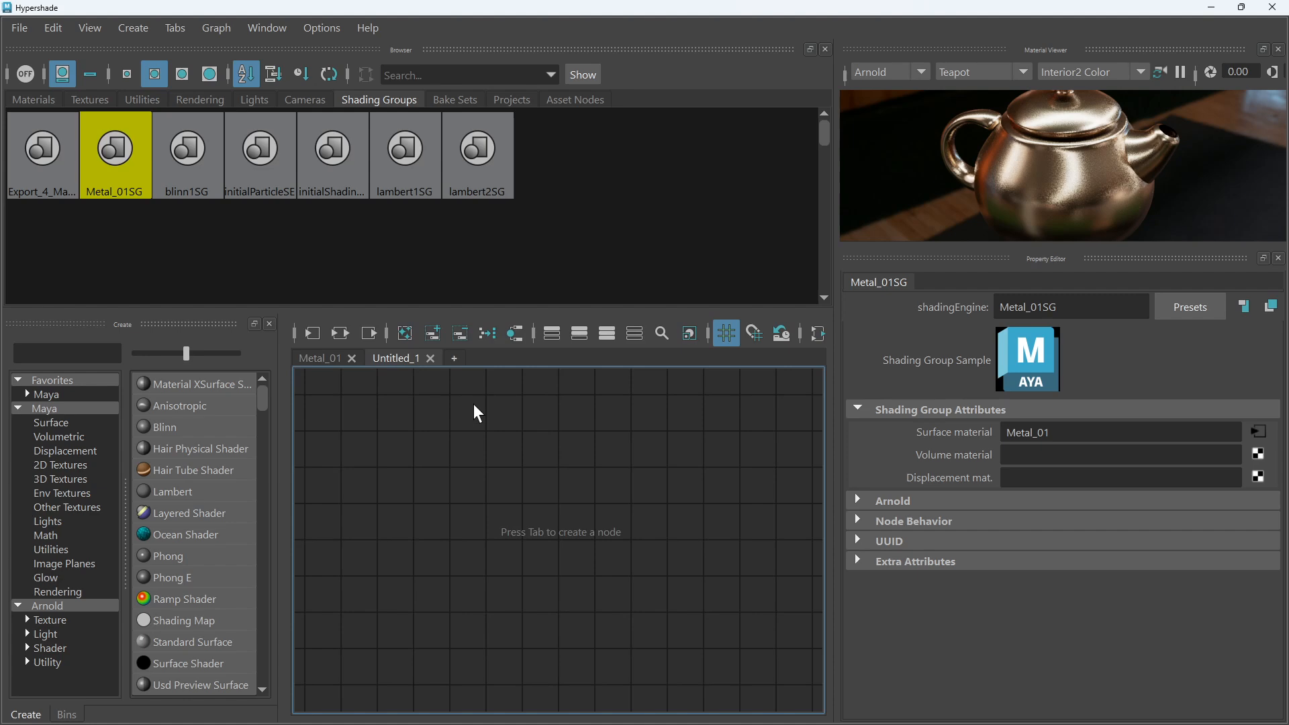
double_click(400, 357)
text(P)
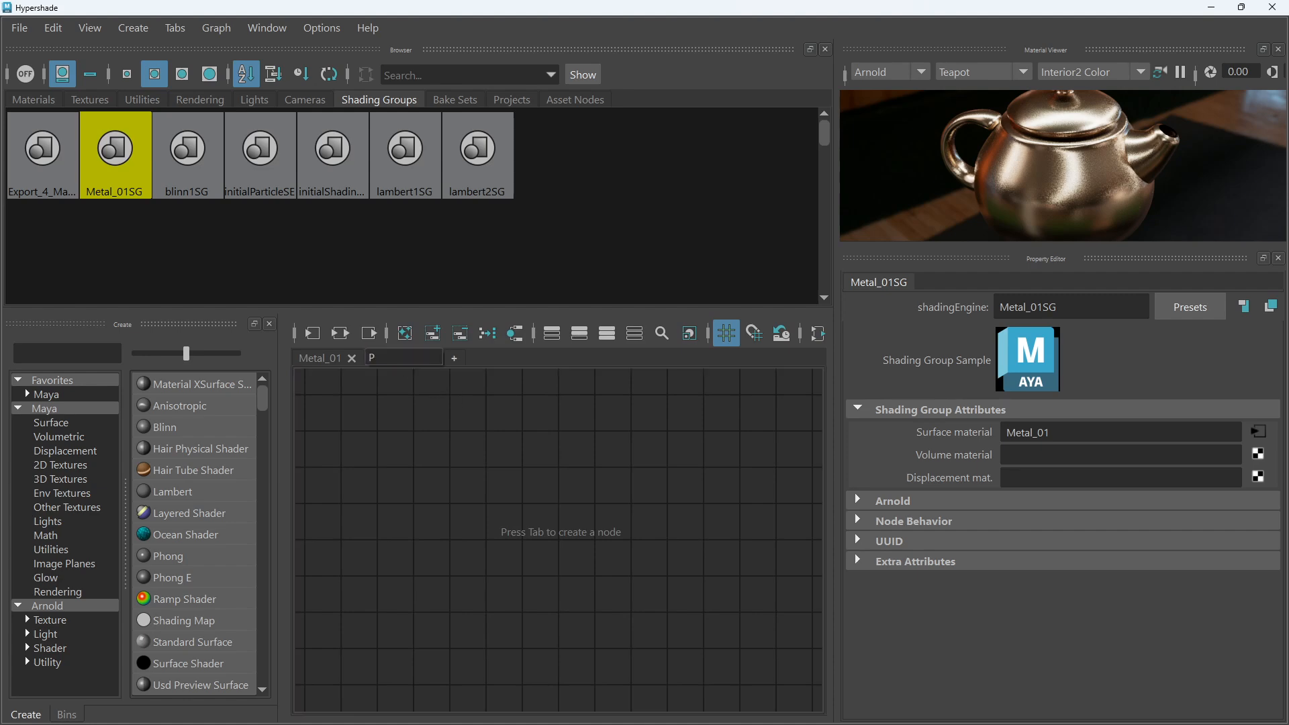
key(Escape)
Create an aiStandardSurface material node in the empty graph by searching for "aistand"
click(466, 417)
key(Tab)
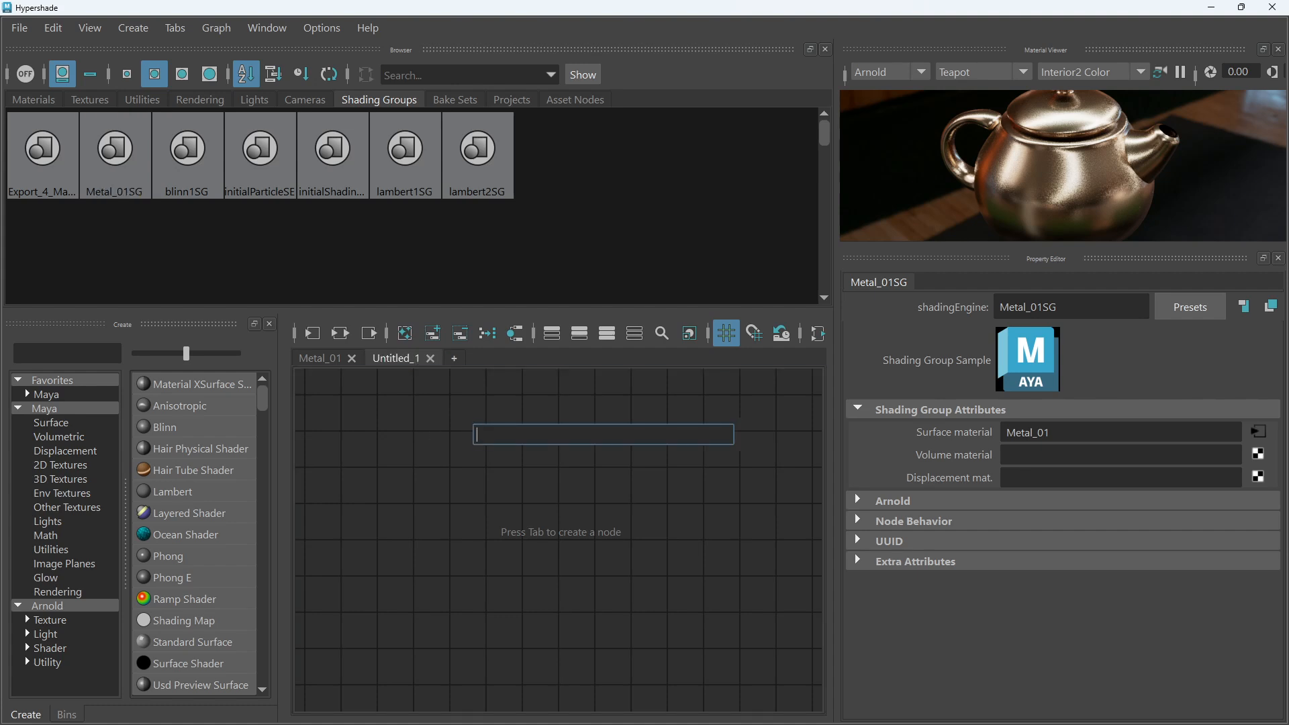
text(ais)
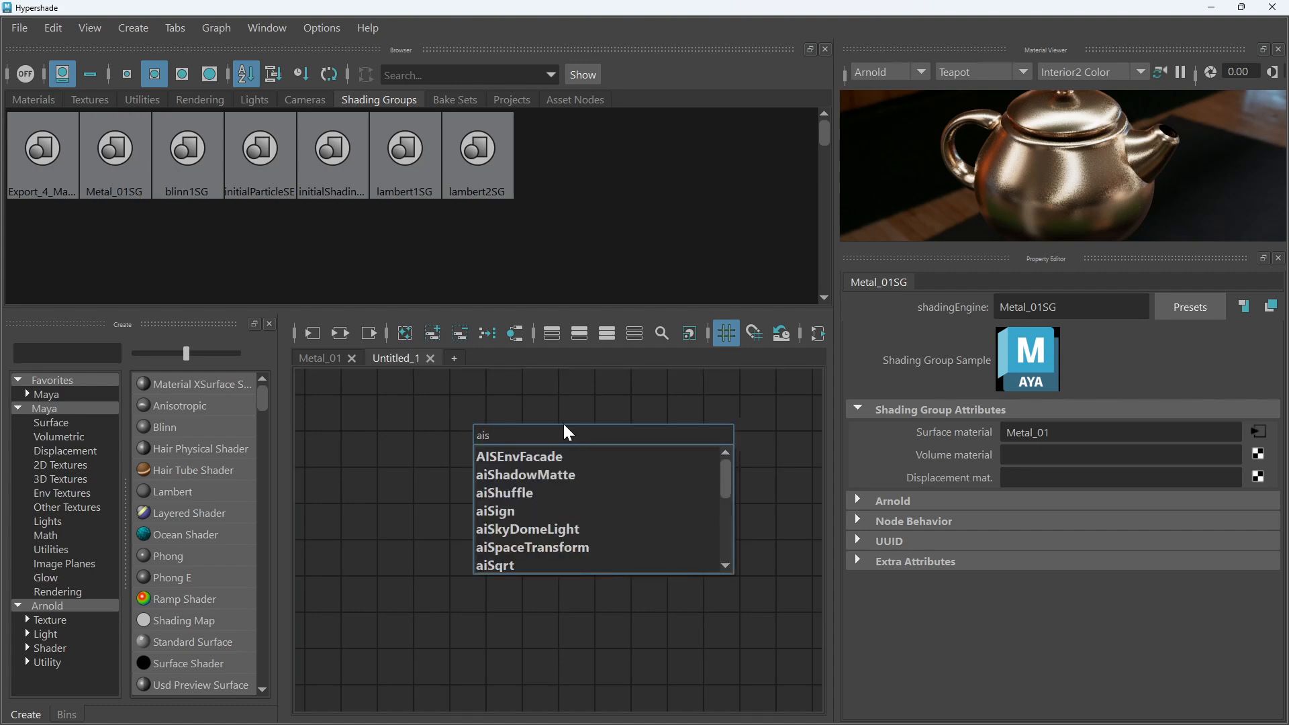
text(tand)
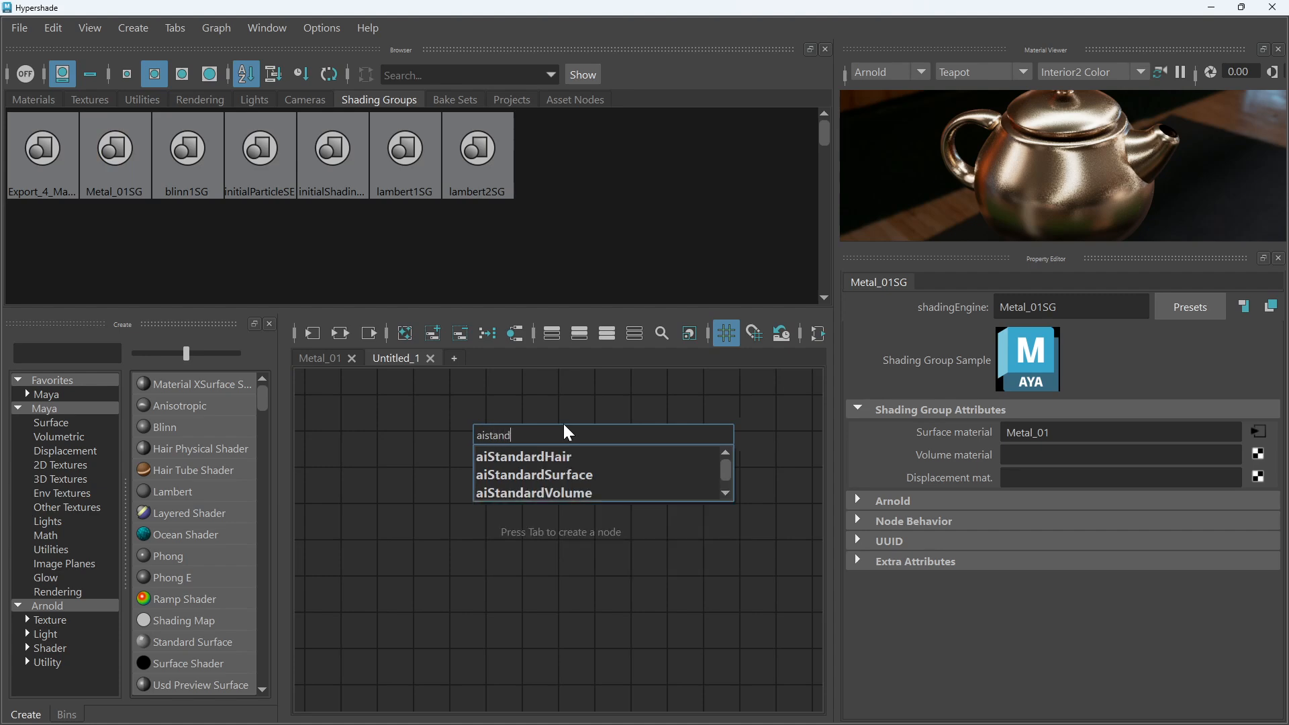
click(558, 475)
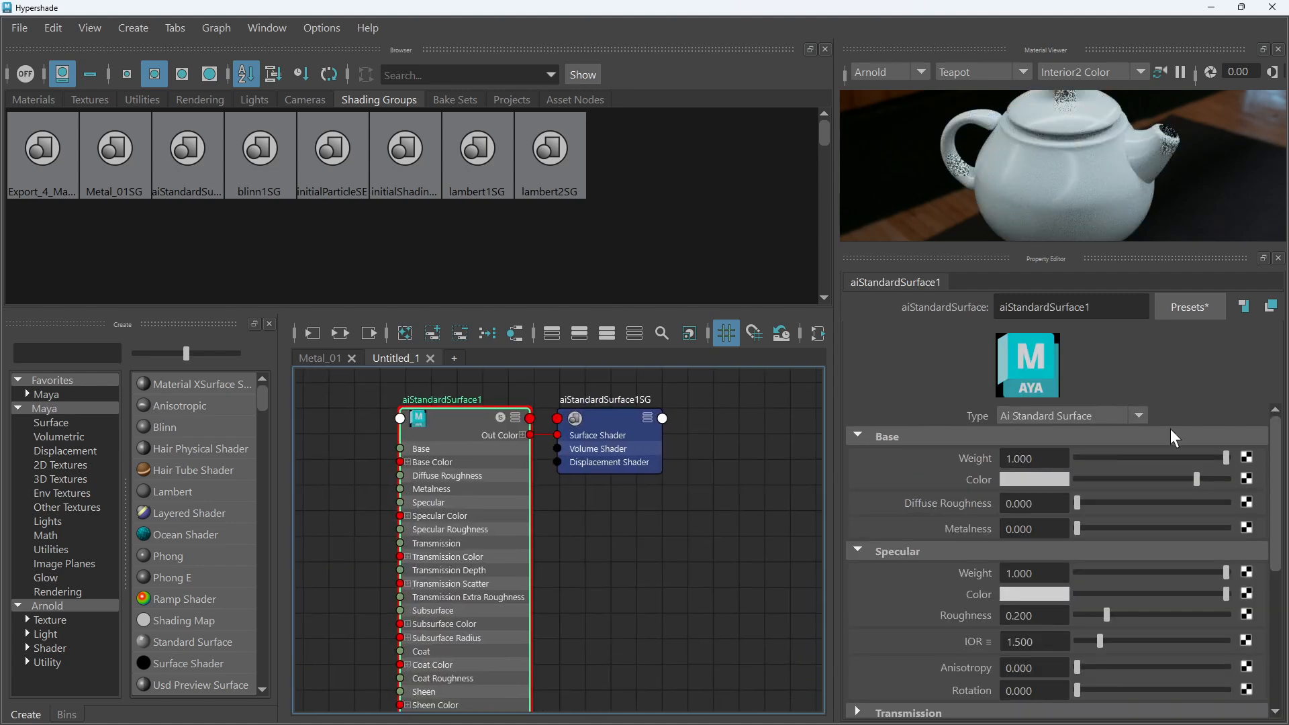
Replace the aiStandardSurface1 material's settings with the Plastic preset
click(1179, 310)
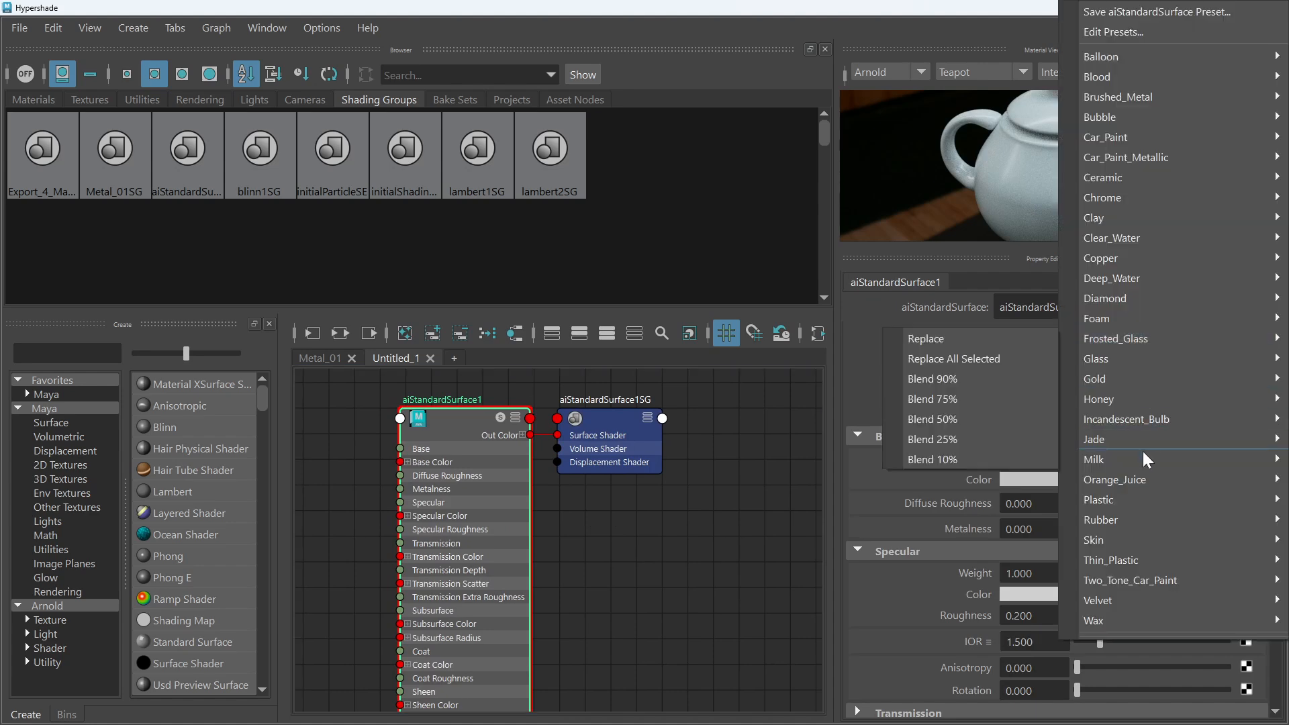
mouse_move(1135, 498)
click(962, 497)
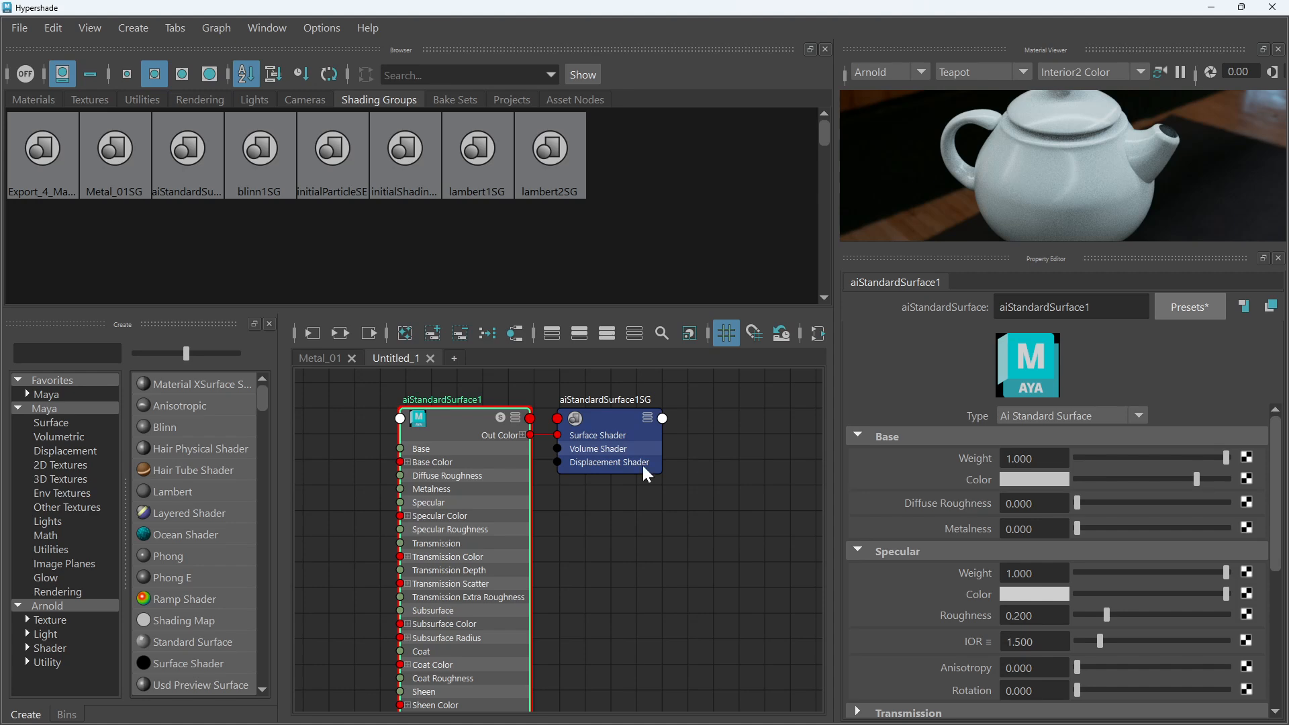
Select the aiStandardSurface1SG shading group, make room beside the Hypershade window, and assign the shading group to the Mesh_Mass object
click(596, 412)
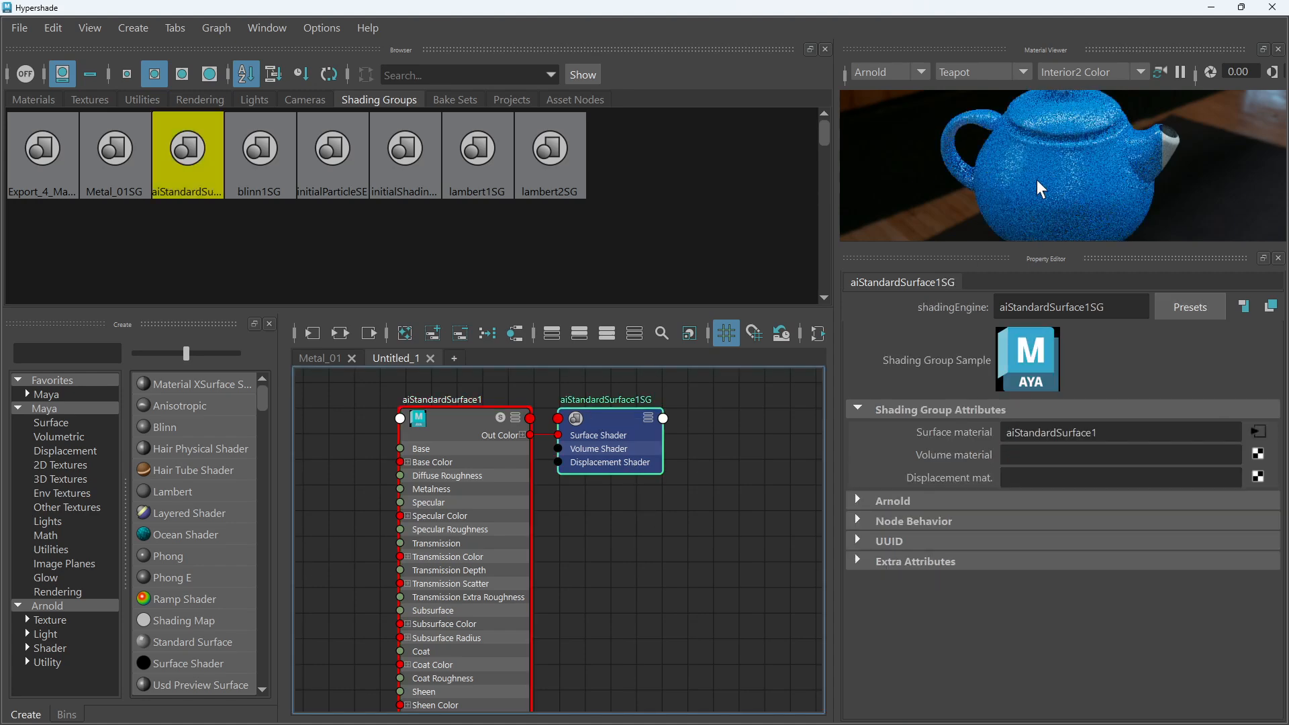
drag(1033, 11, 904, 58)
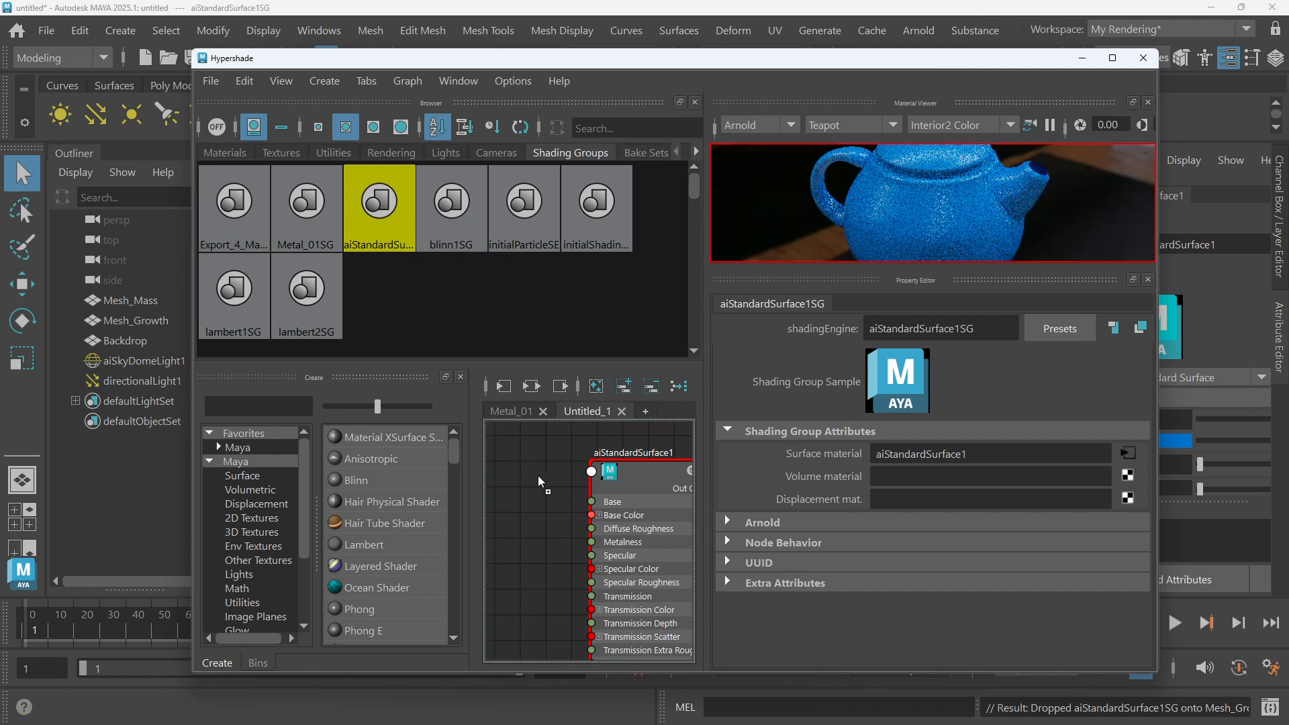
scroll(621, 495, down, 5)
key(f)
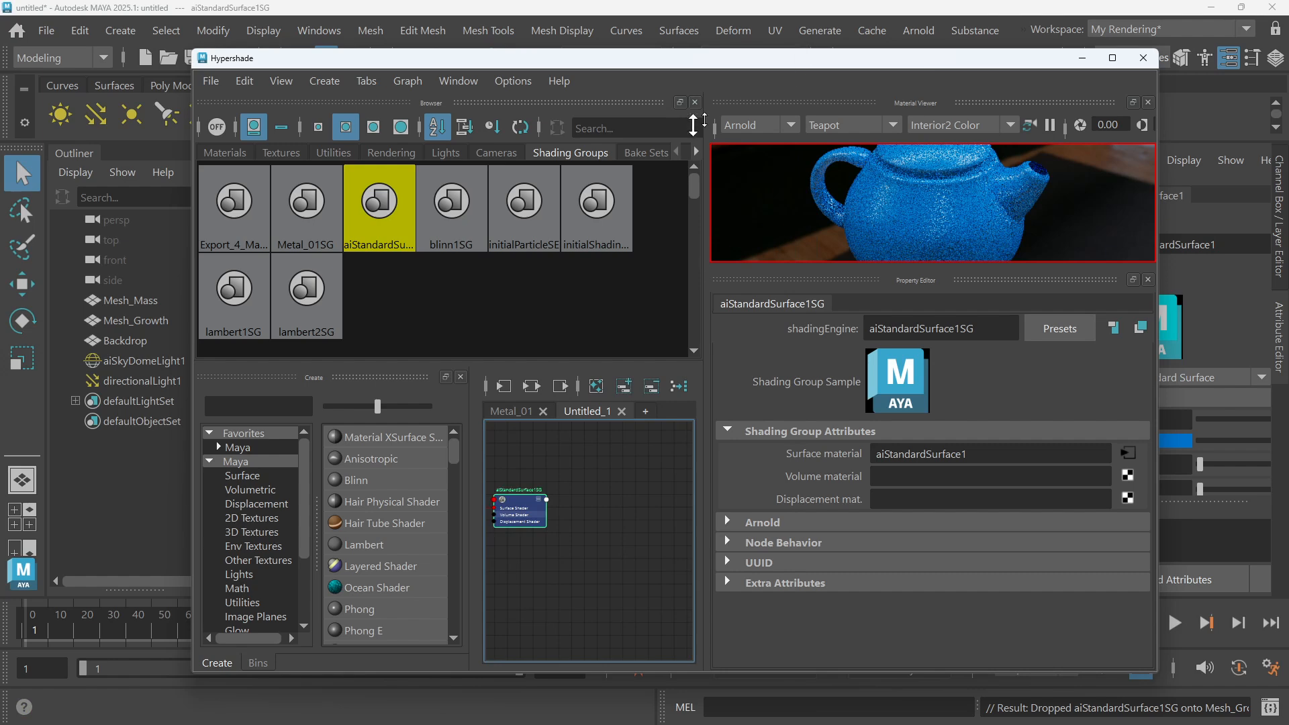
drag(800, 49, 779, 115)
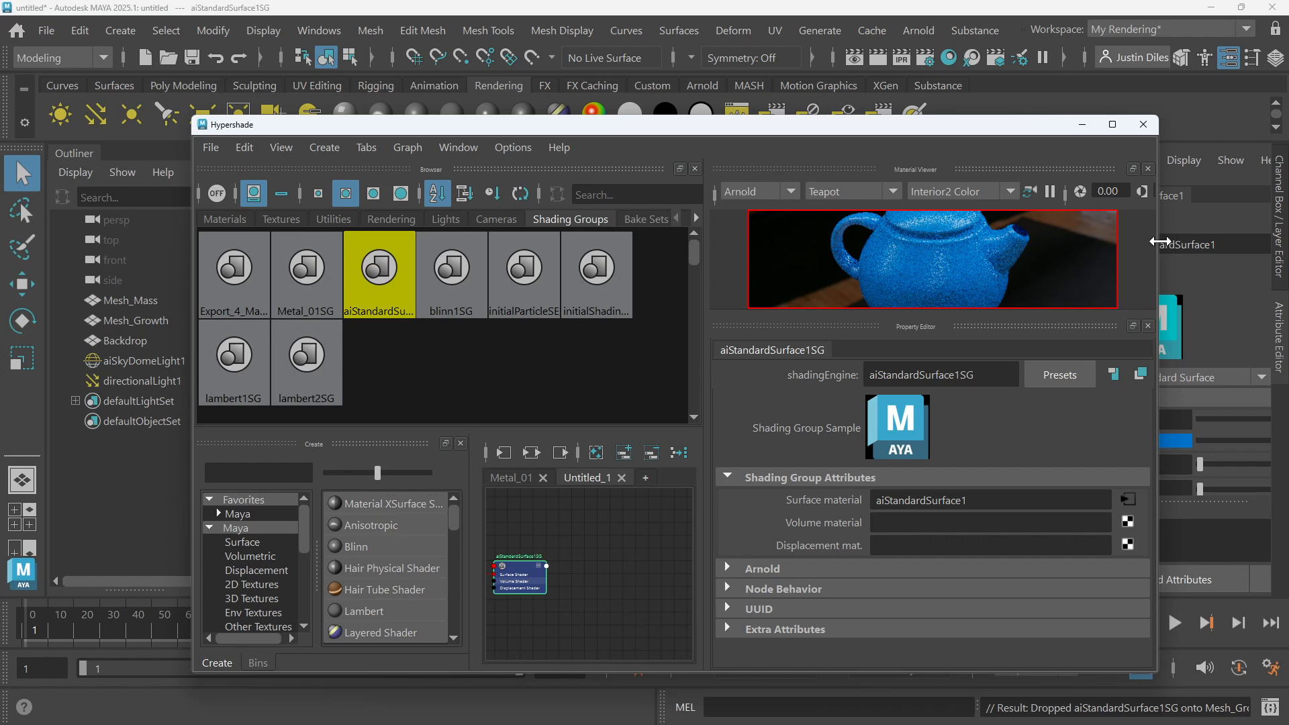
drag(1158, 247, 776, 237)
drag(560, 128, 292, 87)
mouse_move(155, 541)
middle_down()
mouse_move(332, 524)
mouse_move(870, 420)
mouse_move(812, 372)
middle_up()
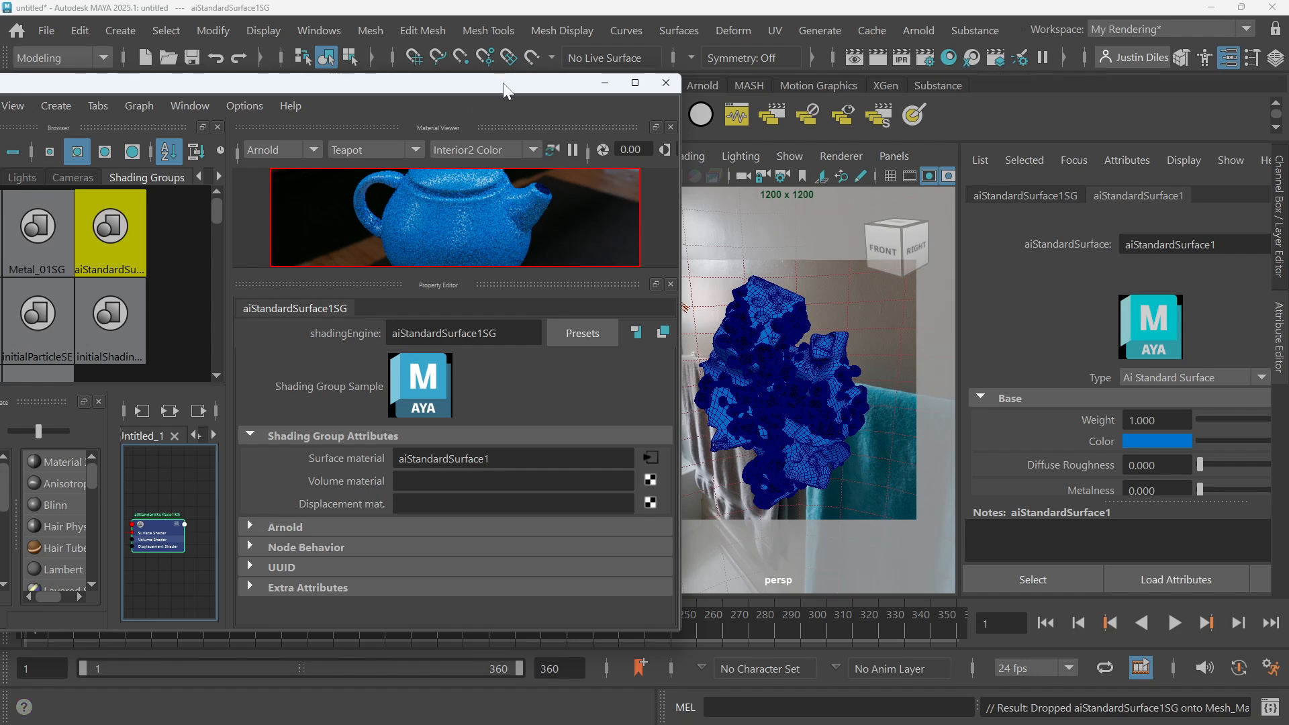
Maximize the Hypershade window and bring the aiStandardSurface1 material and its shading group back into view in the graph
drag(503, 82, 908, 62)
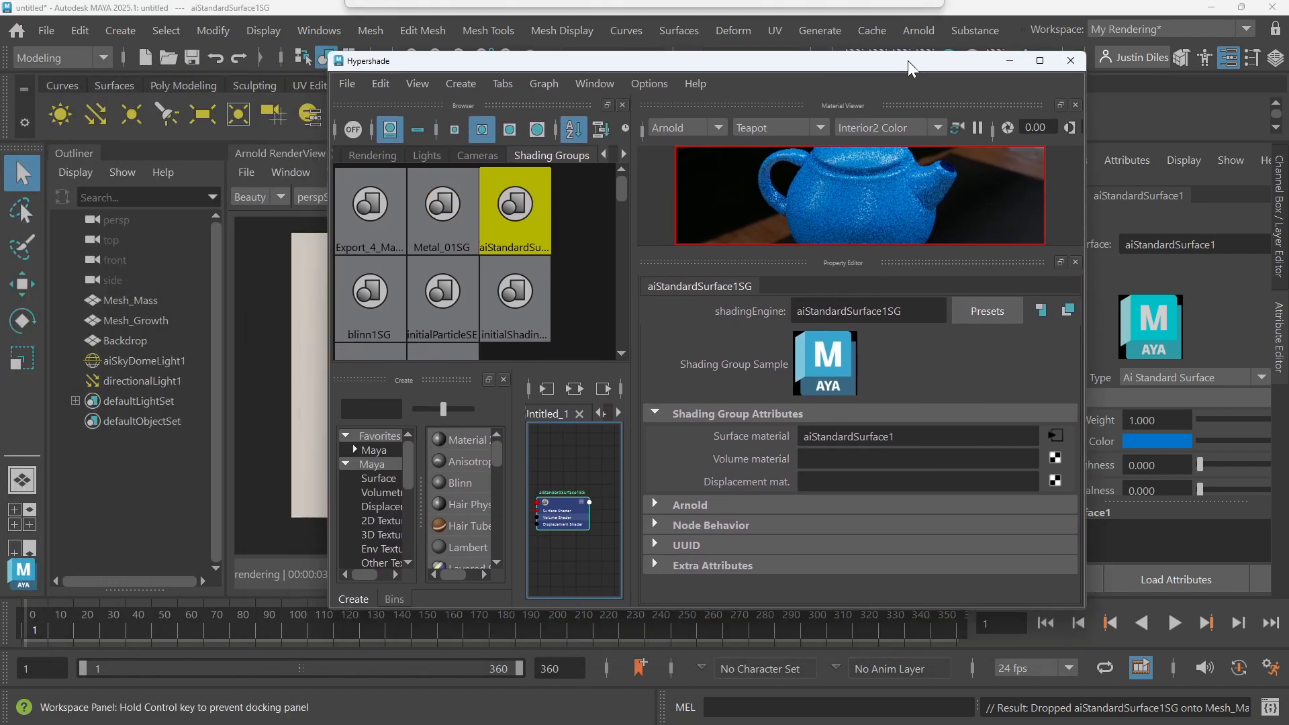
double_click(909, 66)
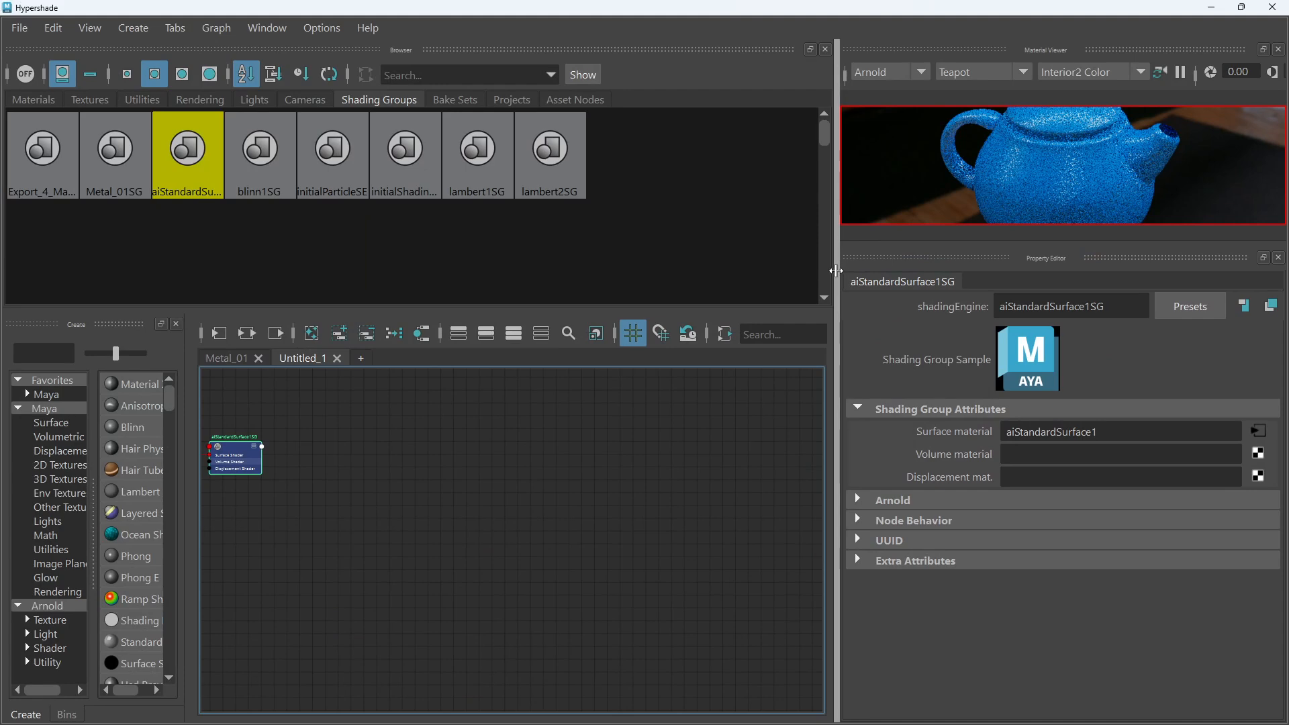
scroll(407, 512, down, 2)
mouse_move(409, 517)
alt+middle_down()
mouse_move(555, 510)
mouse_move(585, 490)
alt+middle_up()
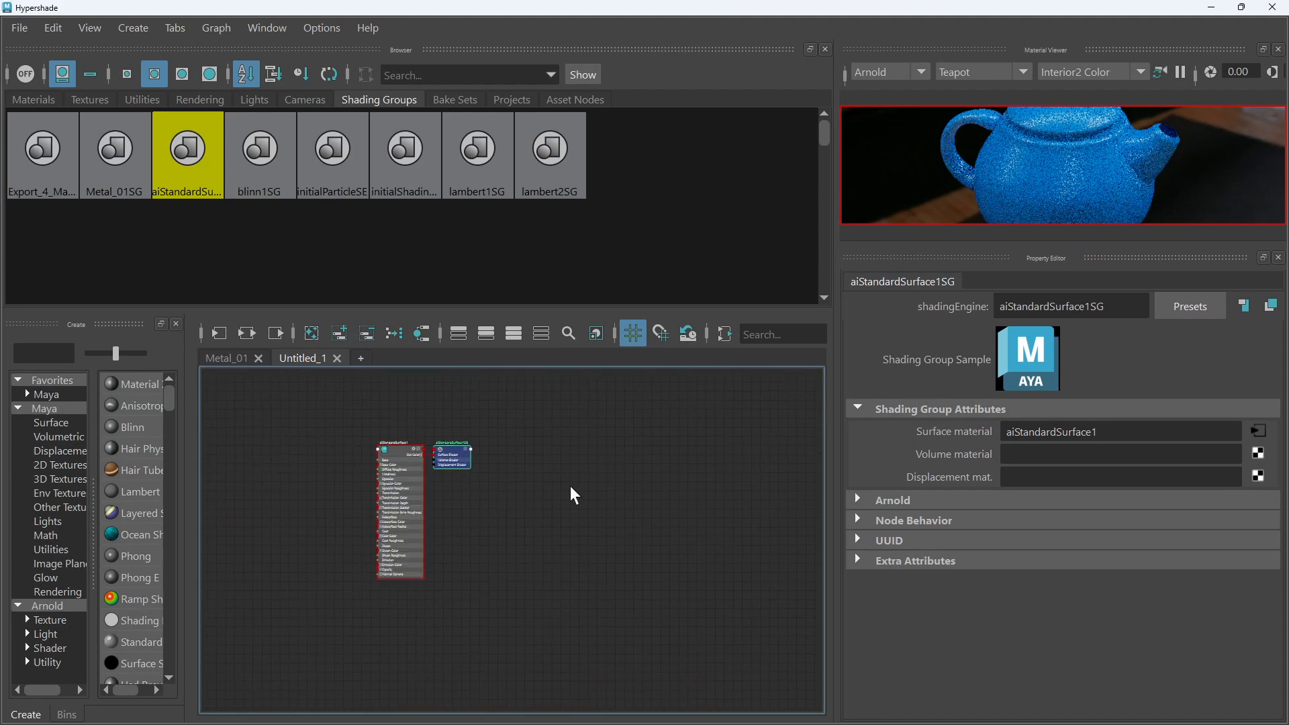
scroll(470, 485, up, 4)
mouse_move(465, 472)
alt+middle_down()
mouse_move(665, 544)
mouse_move(658, 470)
alt+middle_up()
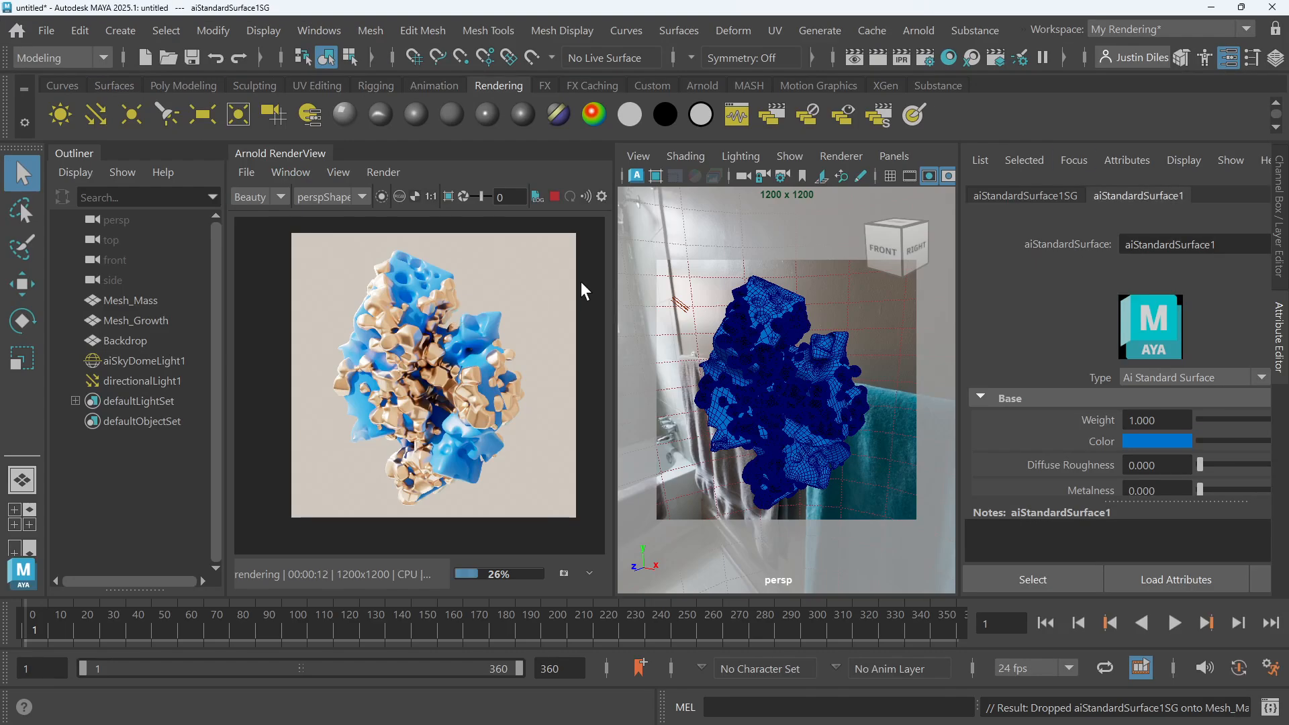
Inspect the attributes of aiStandardSurface1 and its shading group, then select Mesh_Mass and inspect its transform and shape attributes
click(1045, 194)
click(1137, 195)
click(405, 277)
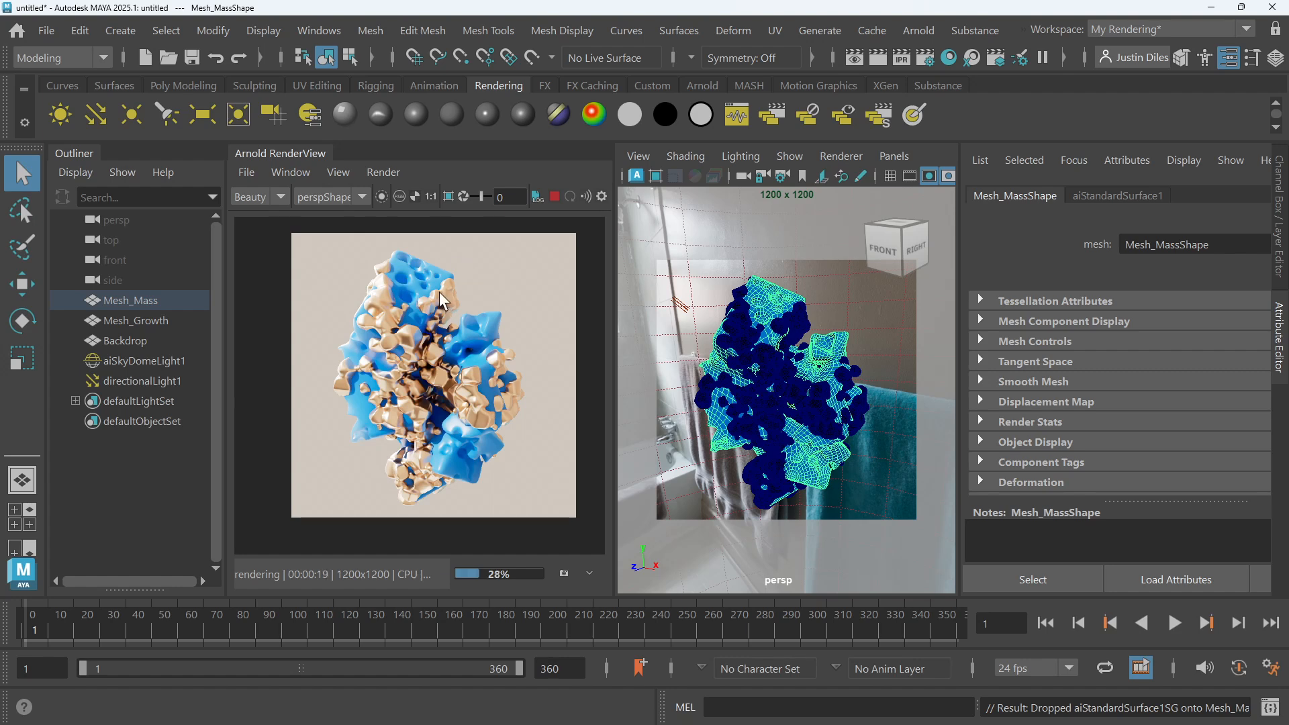
click(763, 304)
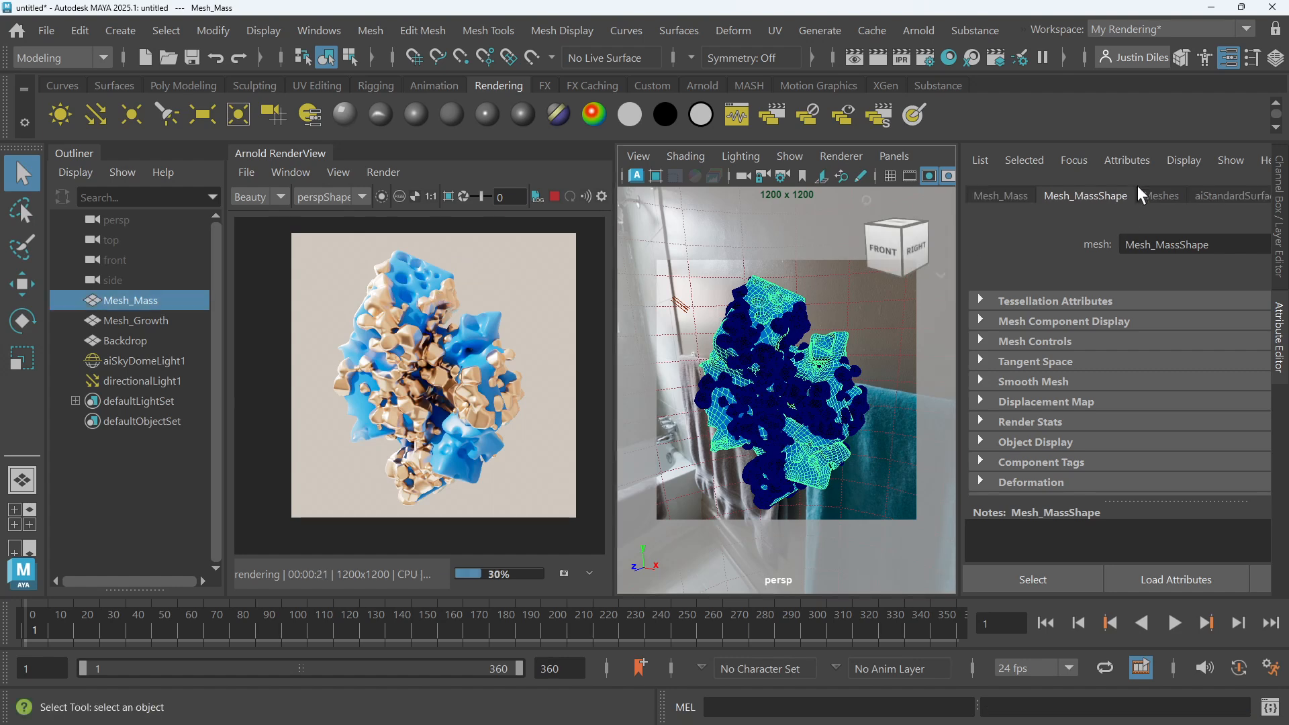
click(998, 191)
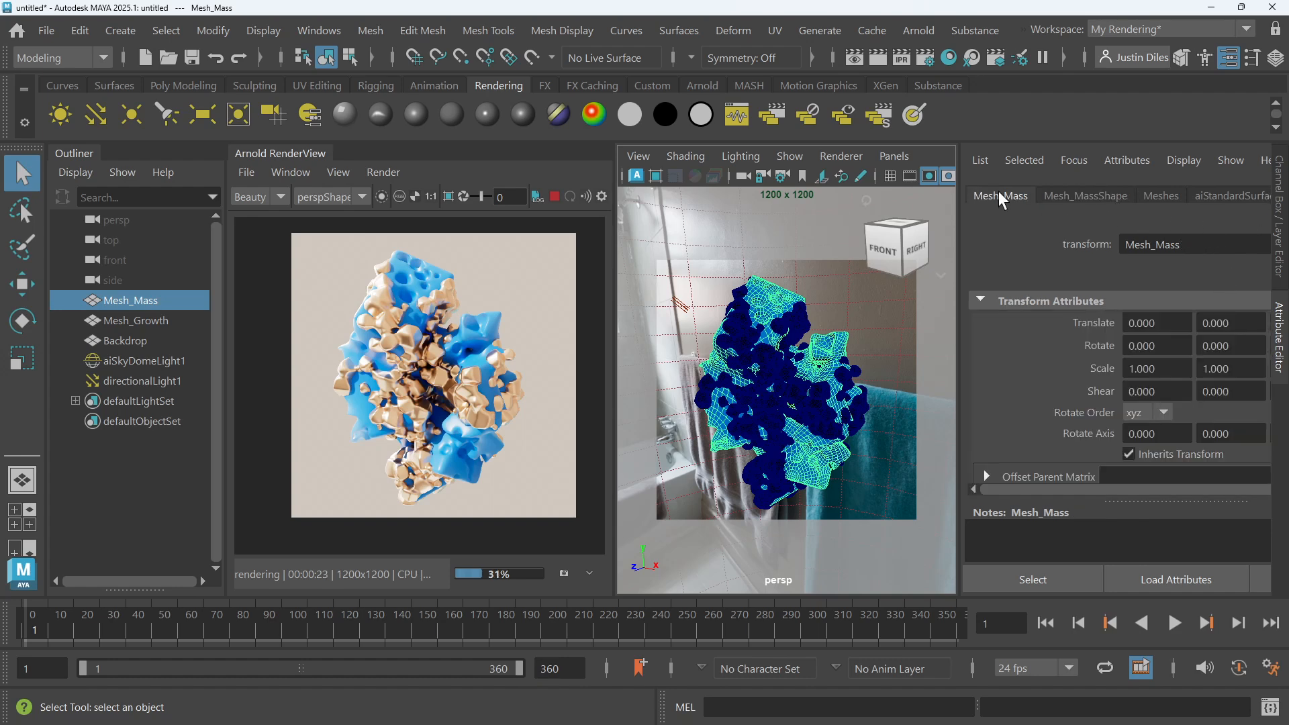
click(1088, 195)
Check the attributes of Mesh_Growth and the sky dome light, then reselect Mesh_Mass and show its aiStandardSurface1 attributes
key(Right)
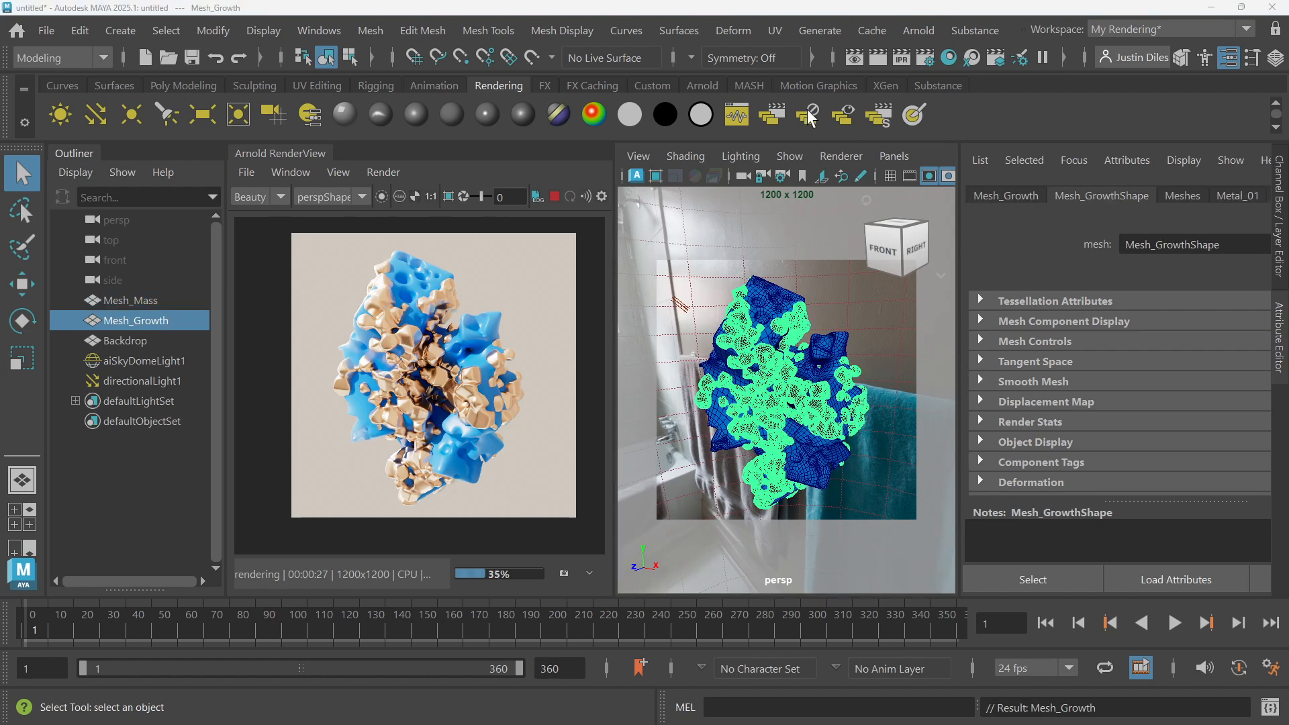
click(872, 304)
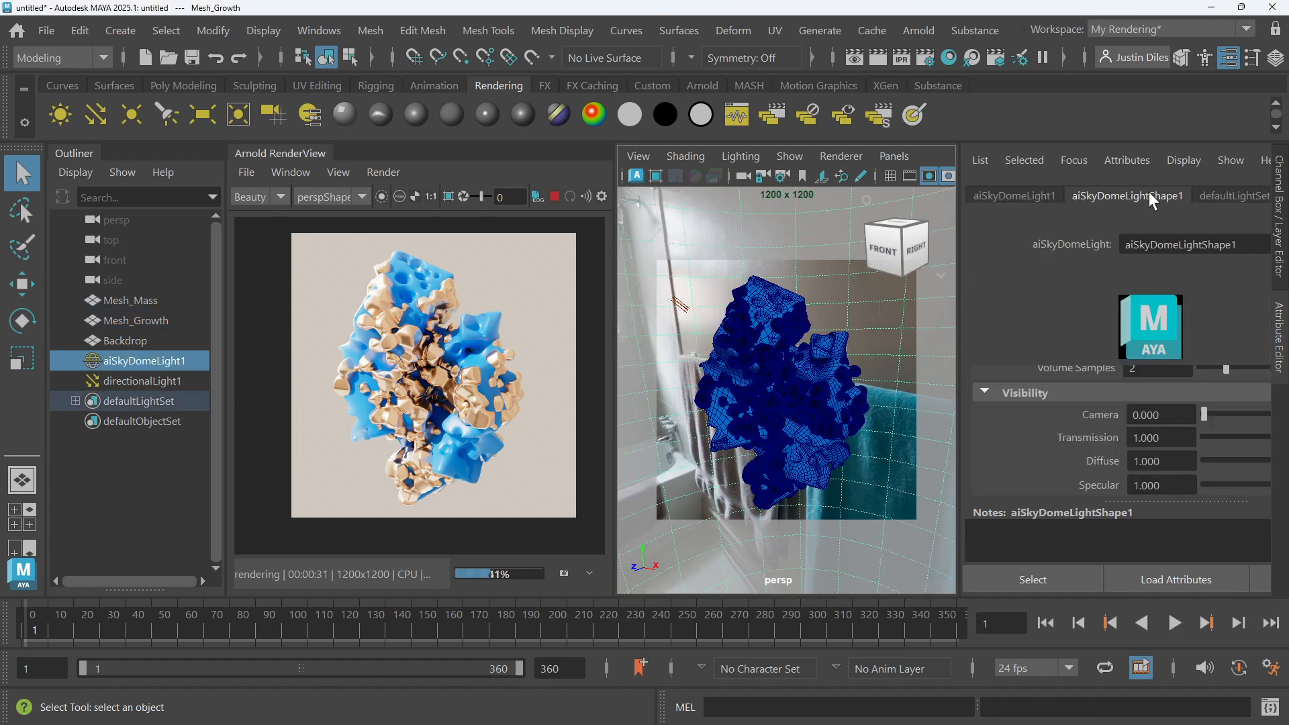
click(133, 314)
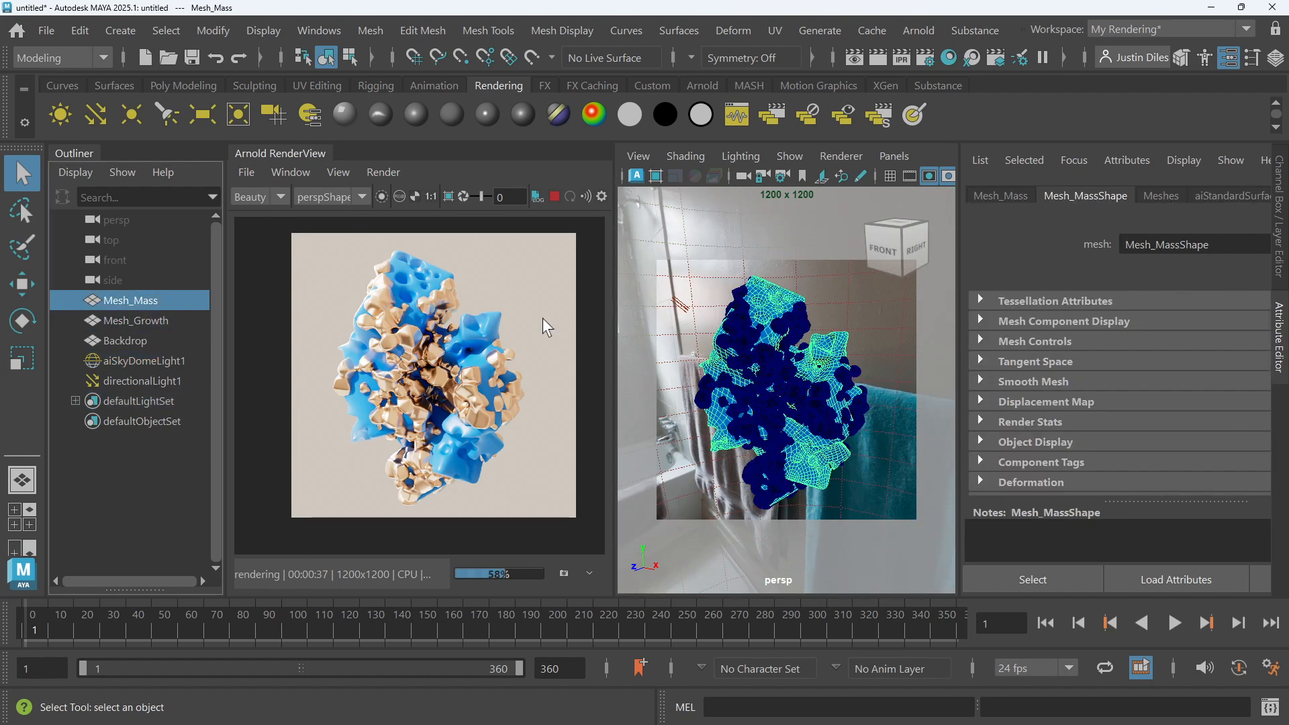
click(1235, 196)
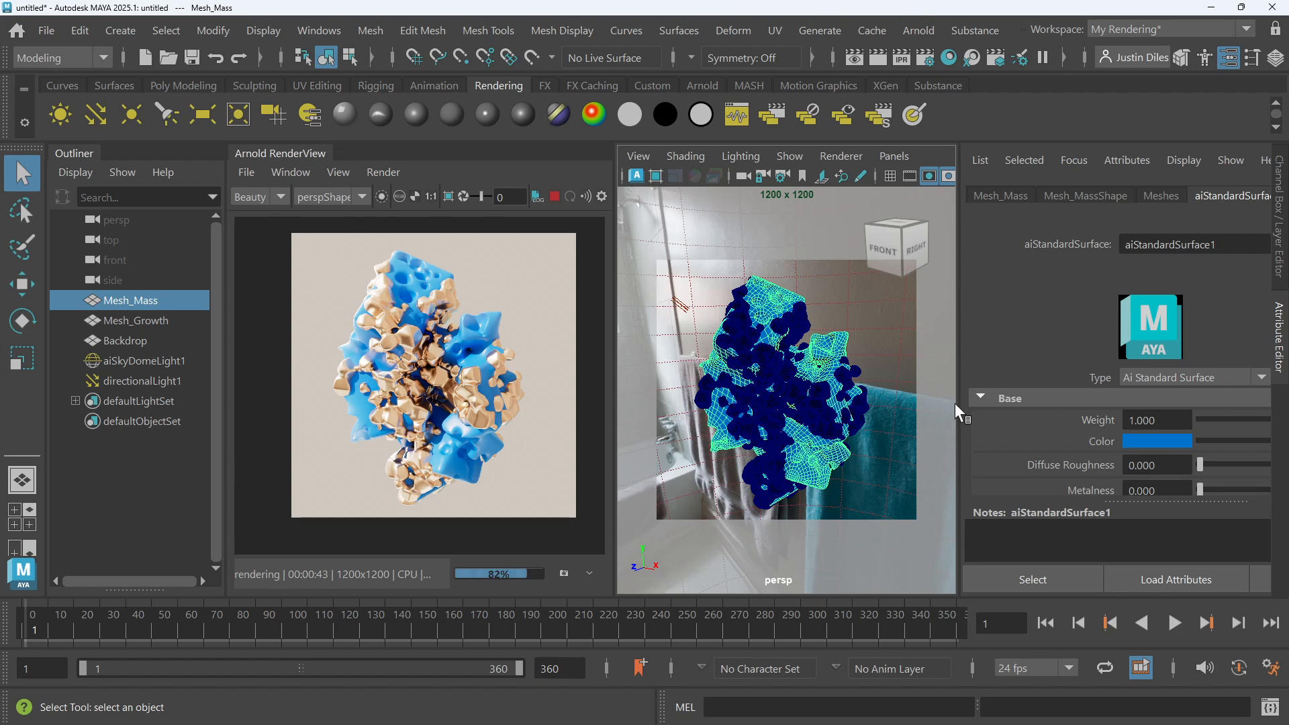
Reopen the Hypershade maximized, move the aiStandardSurface1SG node away from its material node, and select aiStandardSurface1
click(949, 64)
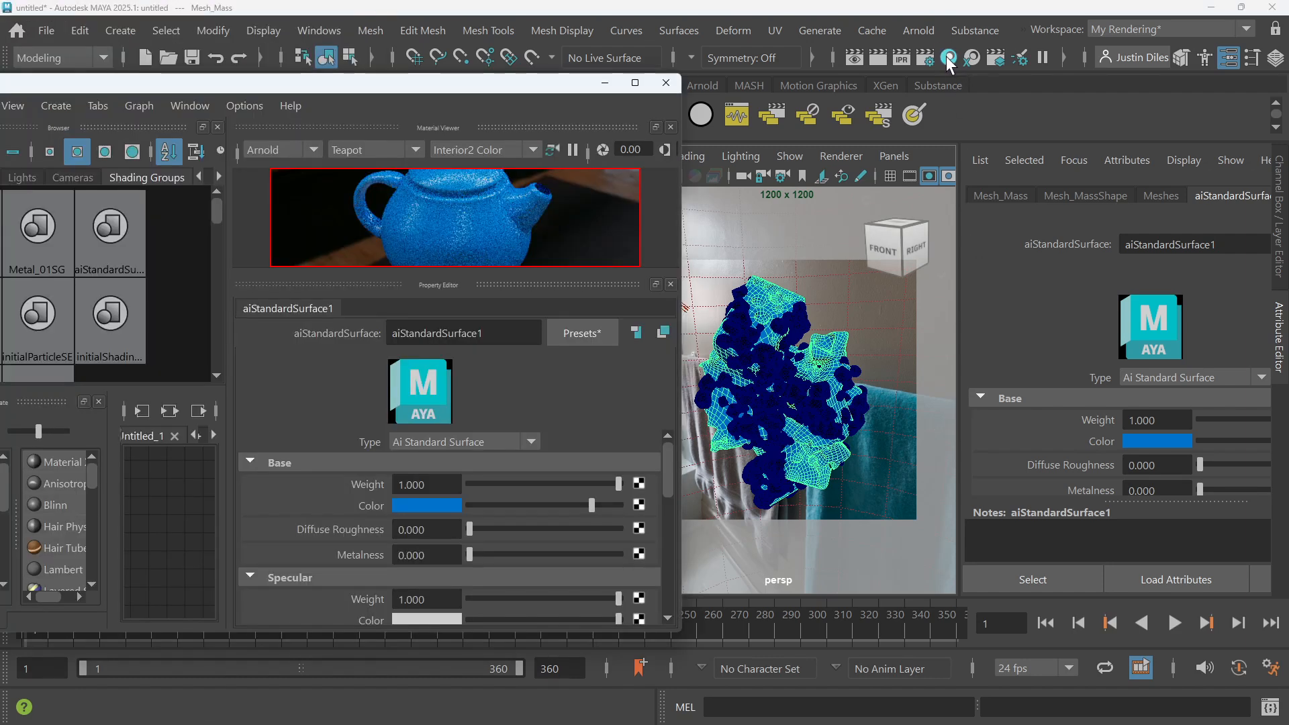
drag(503, 81, 997, 66)
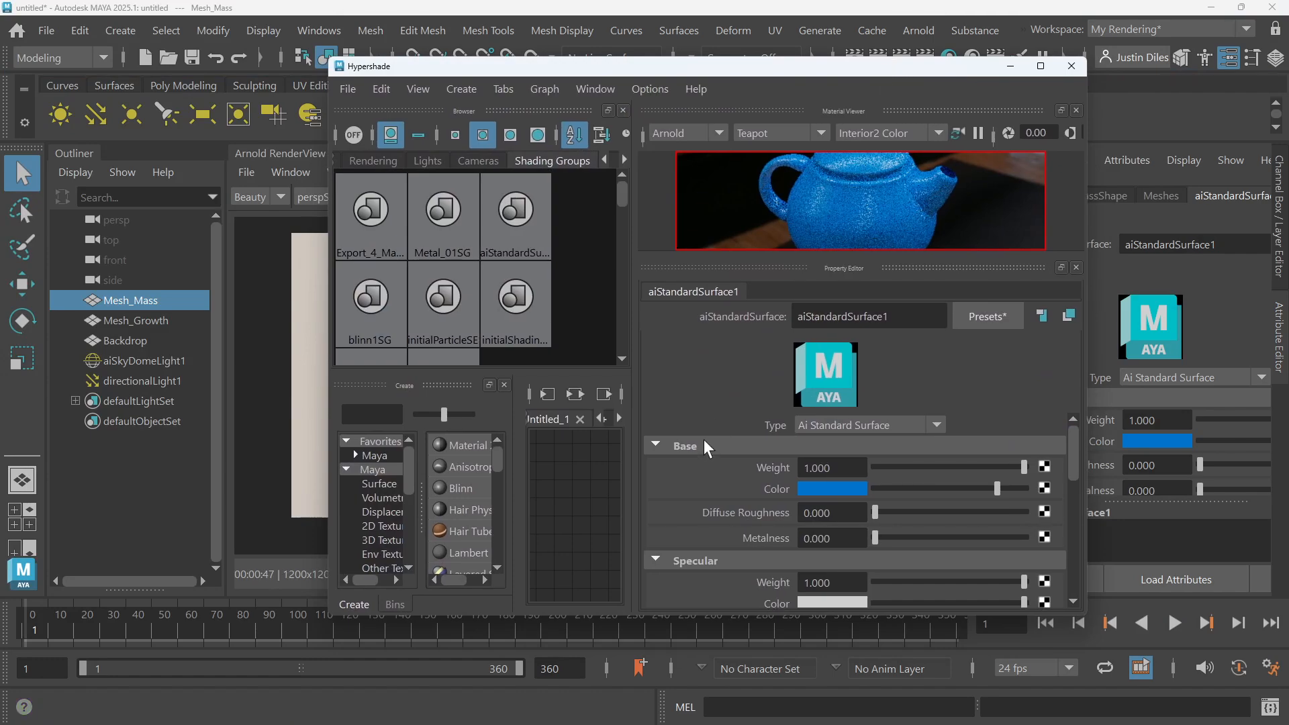
click(1041, 66)
click(625, 420)
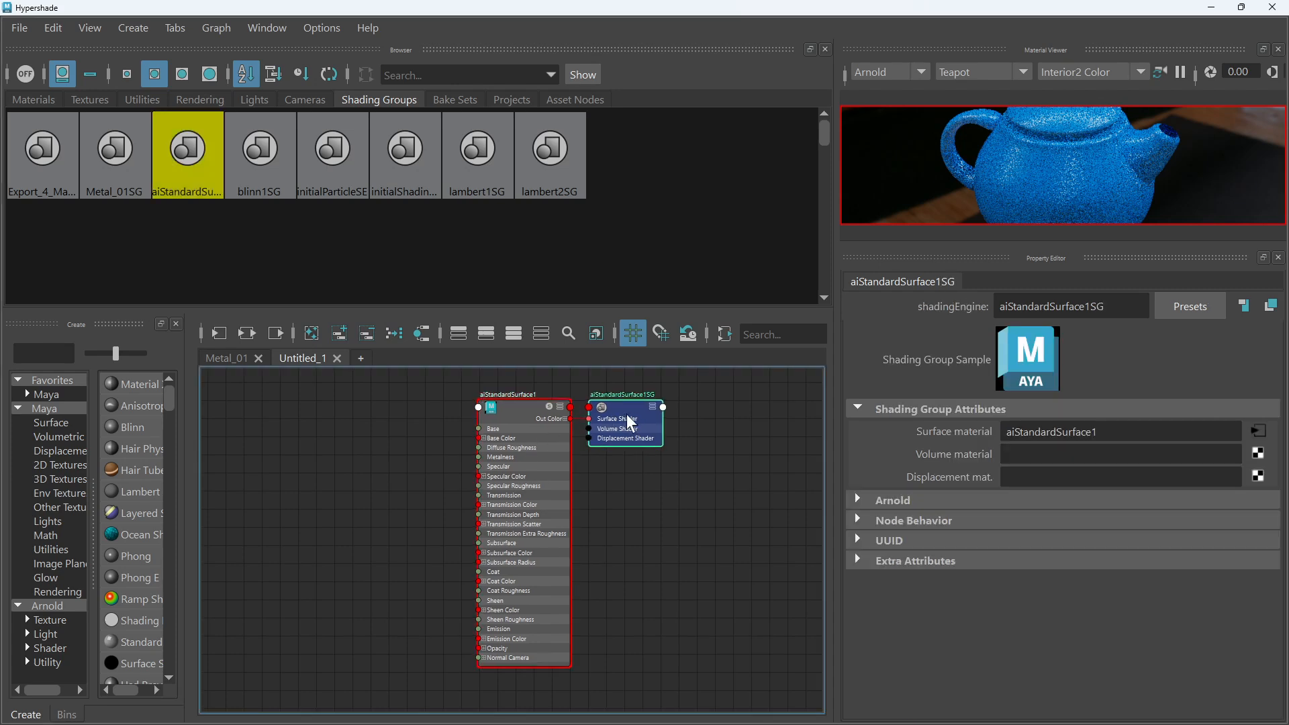
drag(623, 412, 660, 418)
click(548, 405)
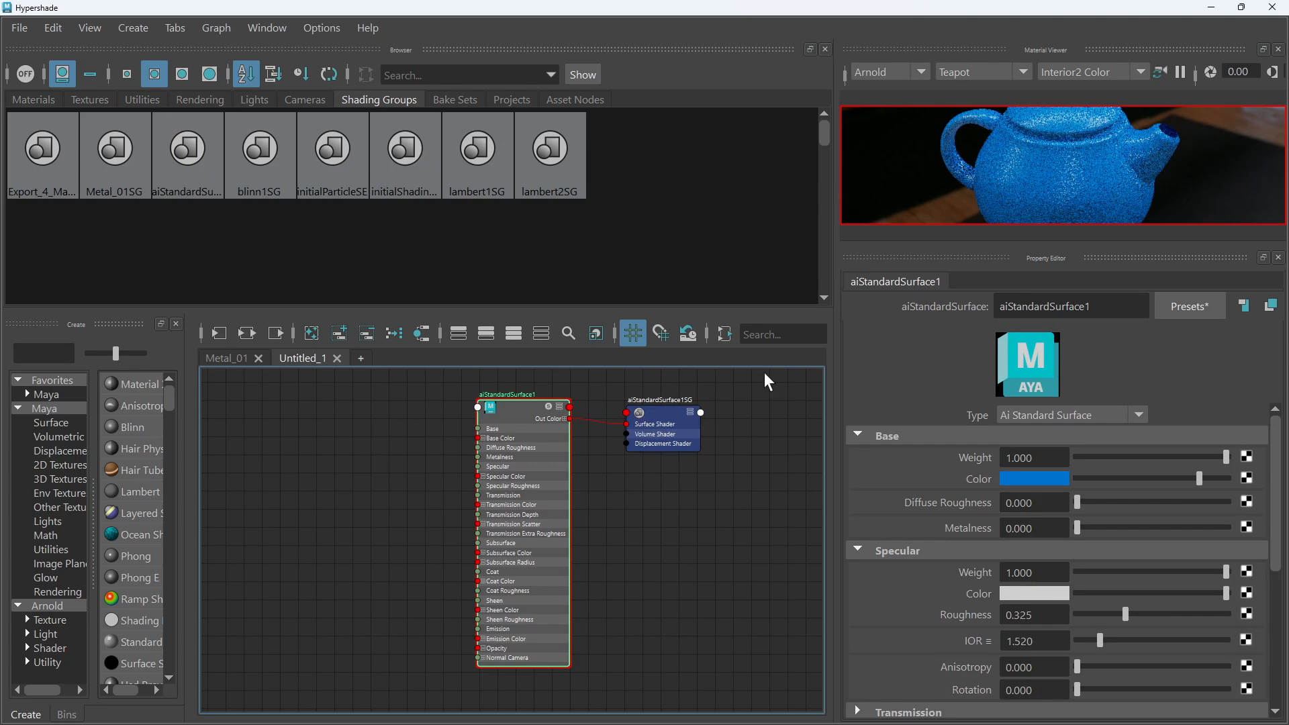
Minimize the Hypershade, show the aiStandardSurface1 attributes of Mesh_Mass, and widen the Attribute Editor
click(1213, 7)
click(761, 312)
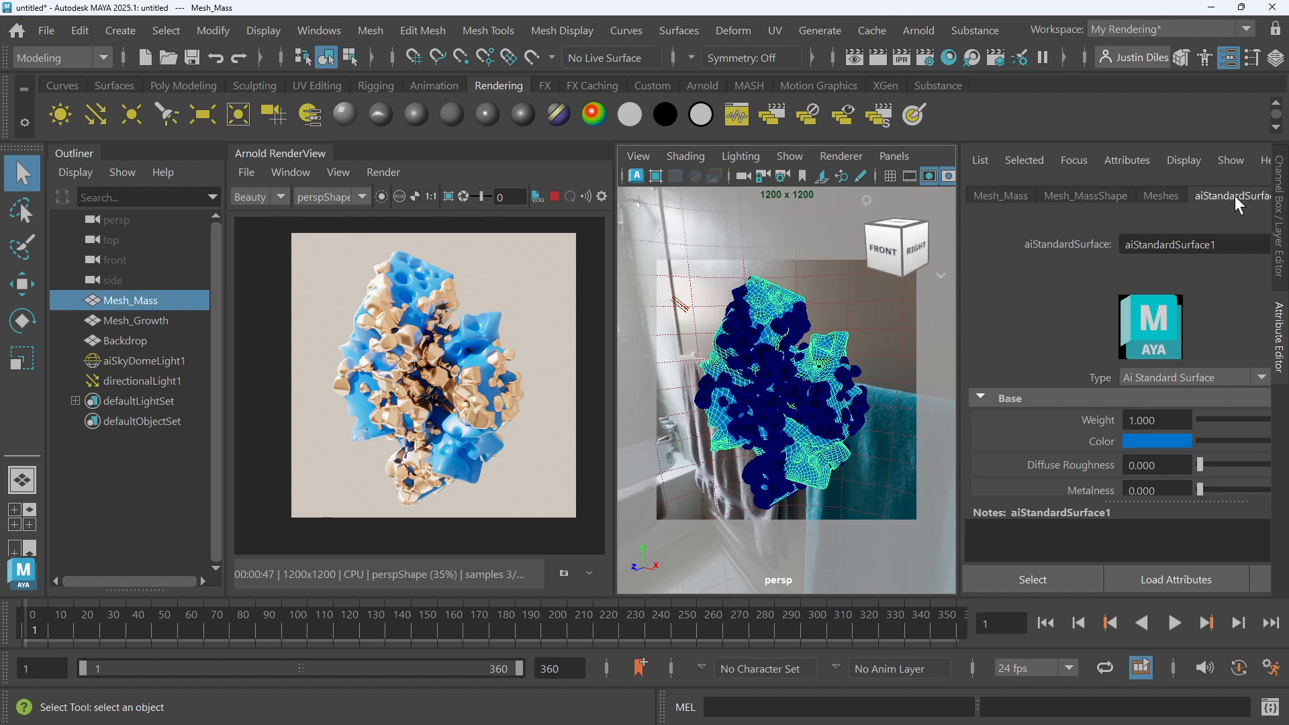
click(1172, 196)
click(1219, 196)
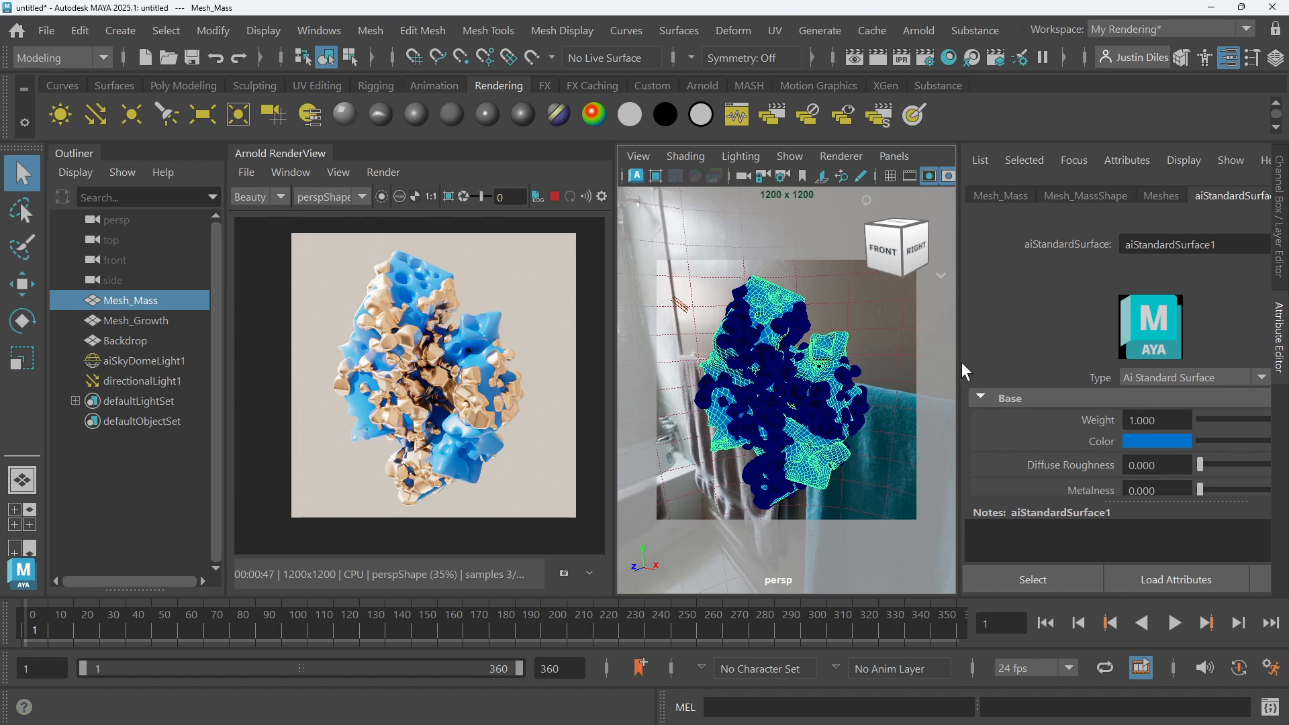
drag(962, 362, 852, 362)
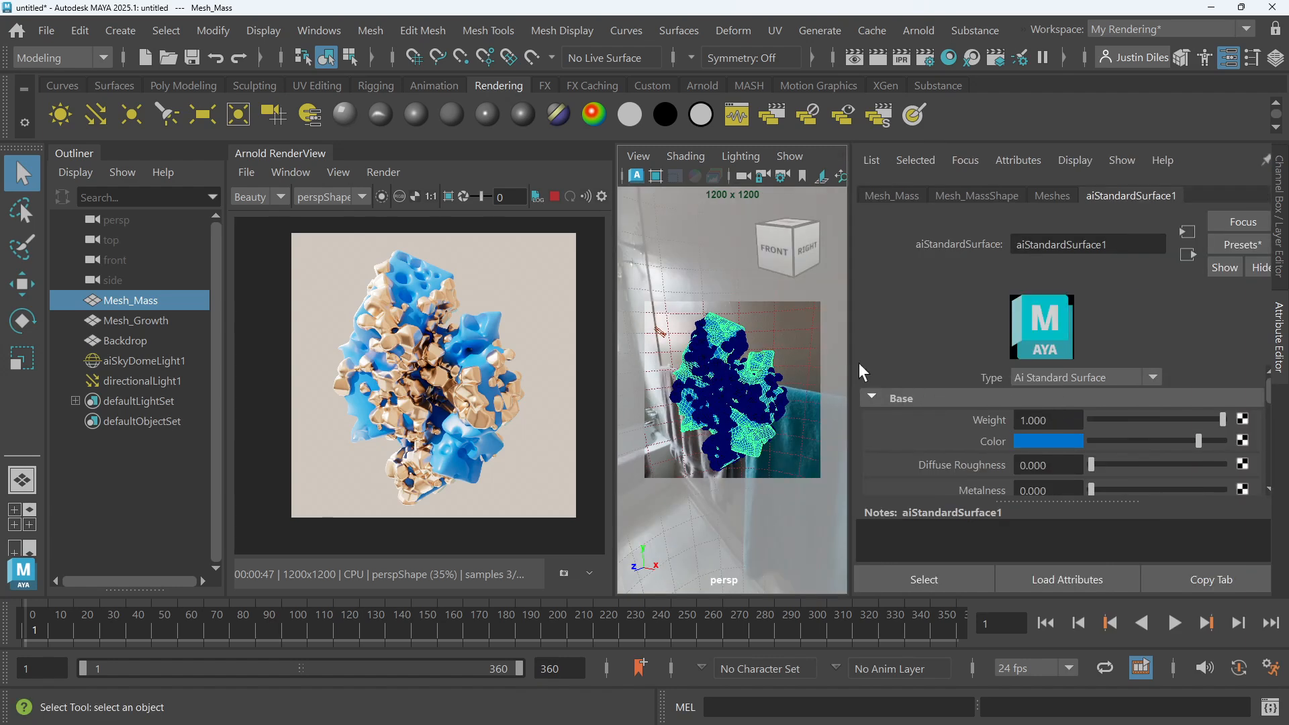
Set the aiStandardSurface1 base color to the pale pink from the color history, then try a higher saturation and undo it
click(1062, 441)
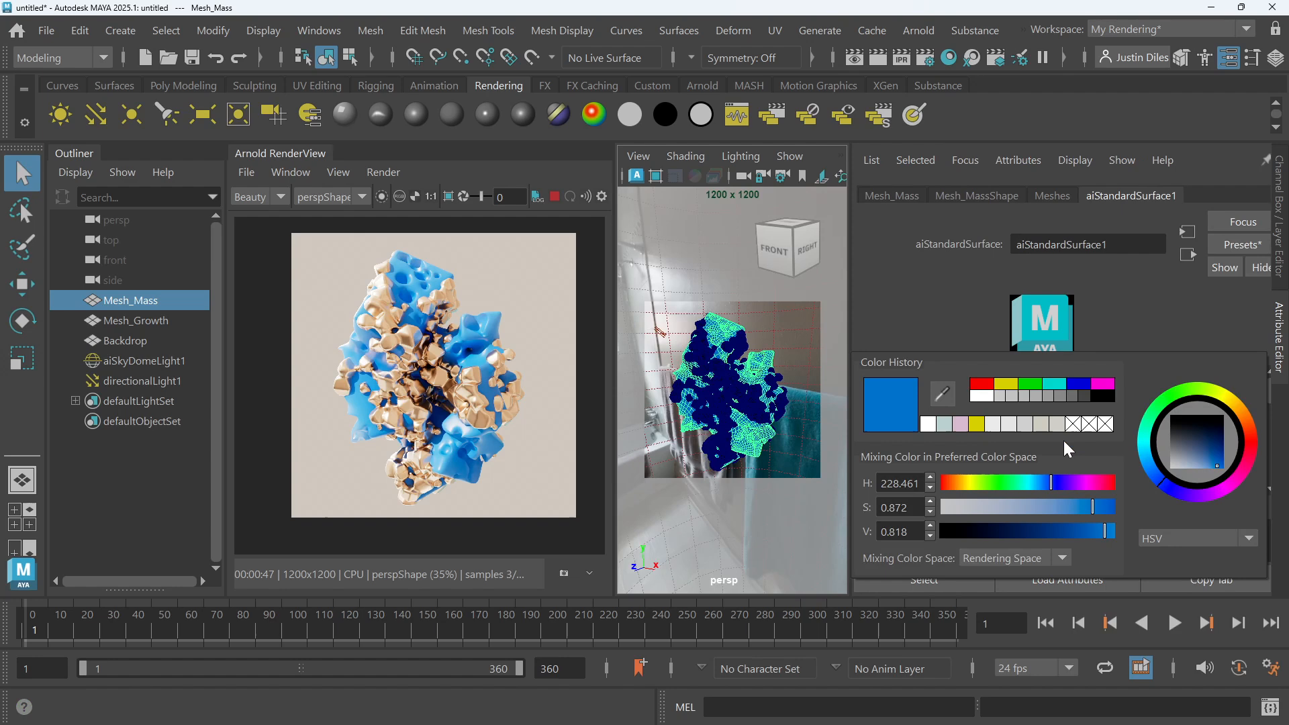
click(959, 425)
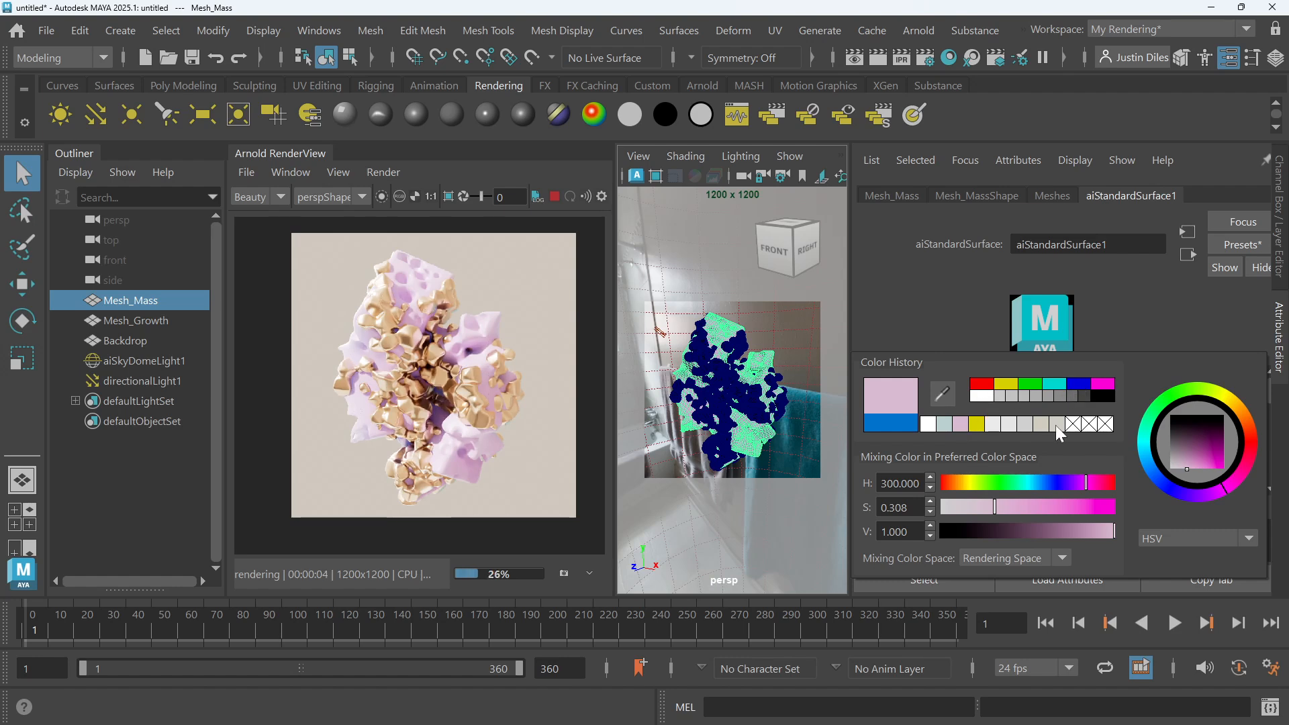
drag(995, 504, 1021, 506)
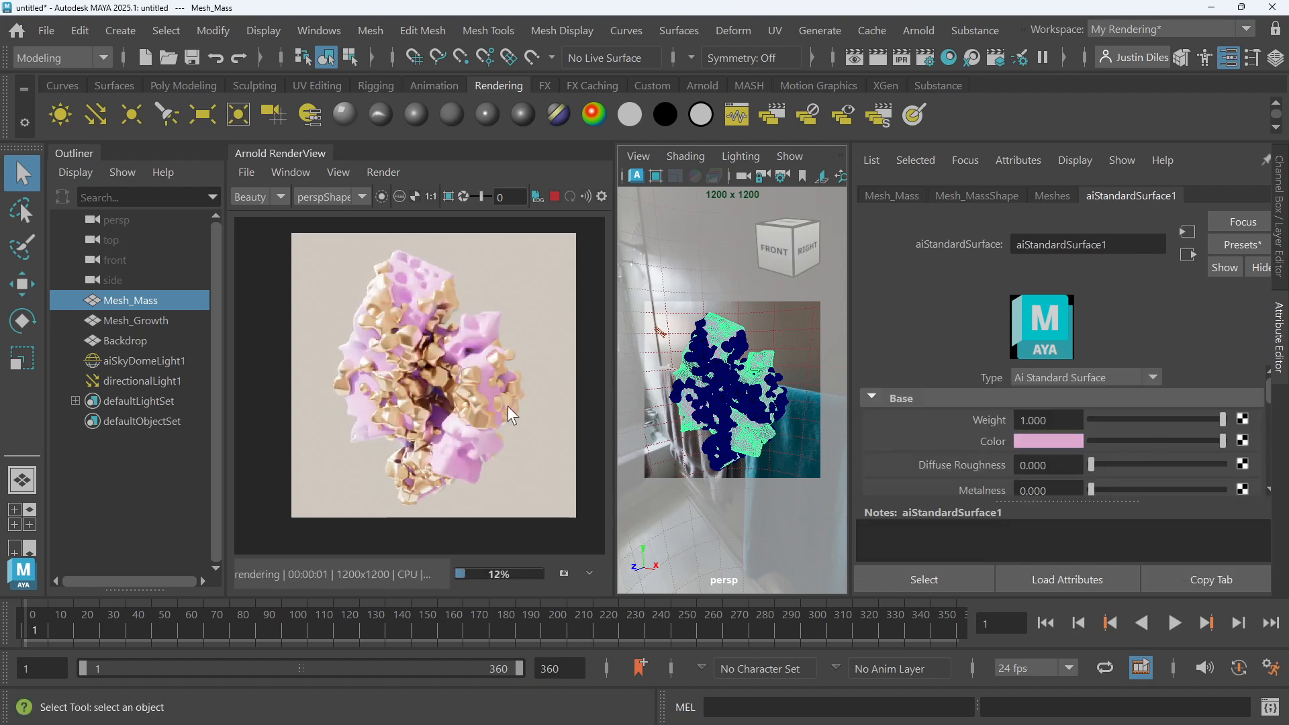
key(ctrl+z)
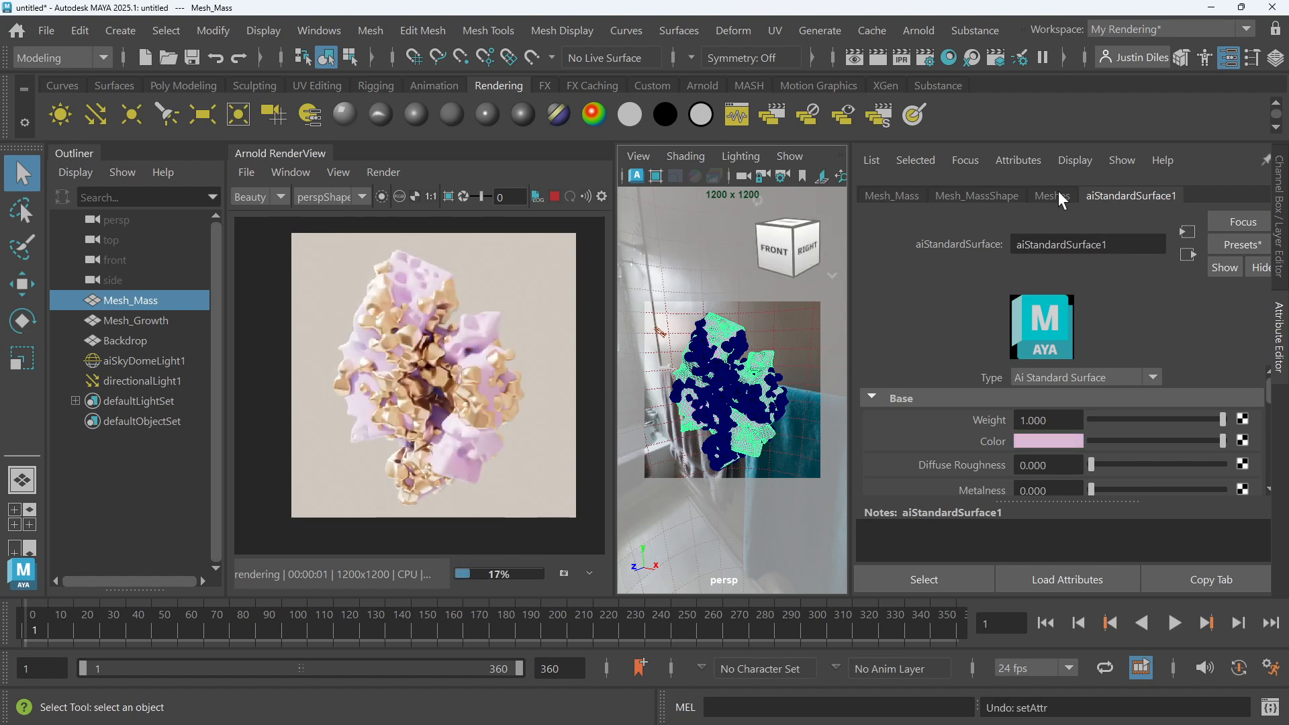
Raise the Subsurface weight of aiStandardSurface1 to about 0.806 and examine the effect up close in the Arnold render
scroll(1107, 432, down, 6)
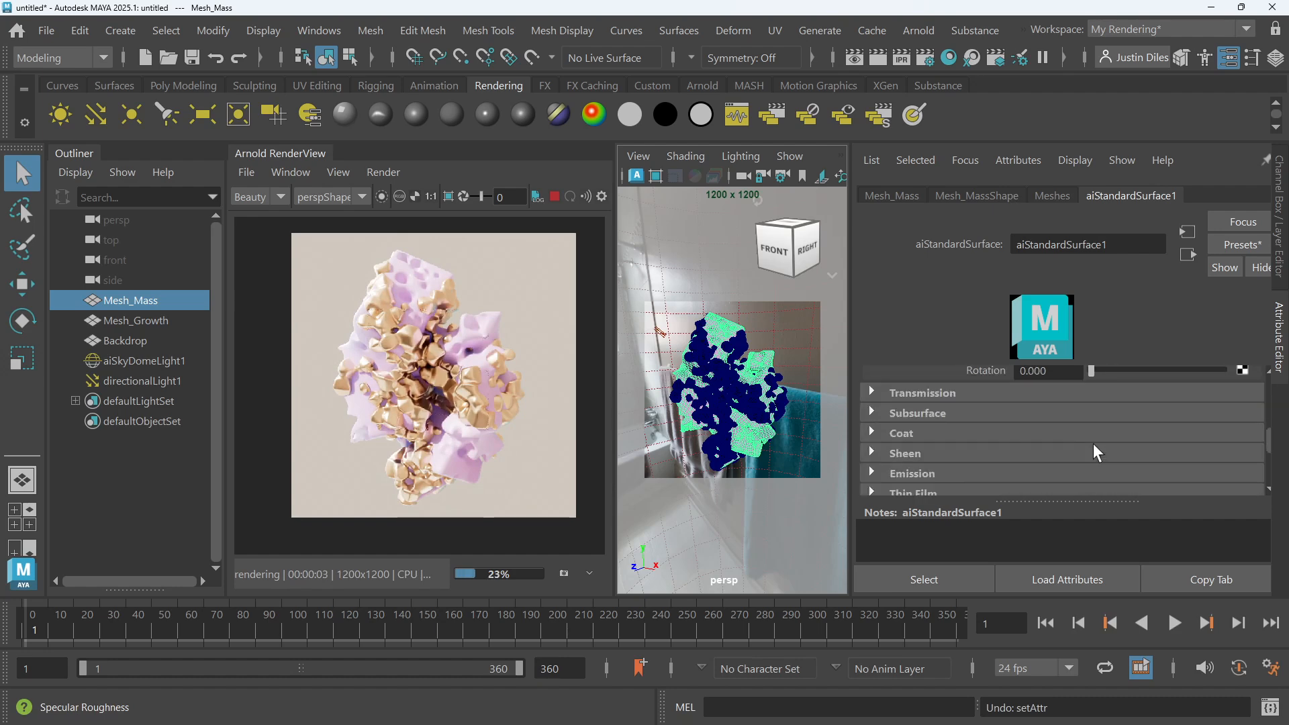
click(929, 415)
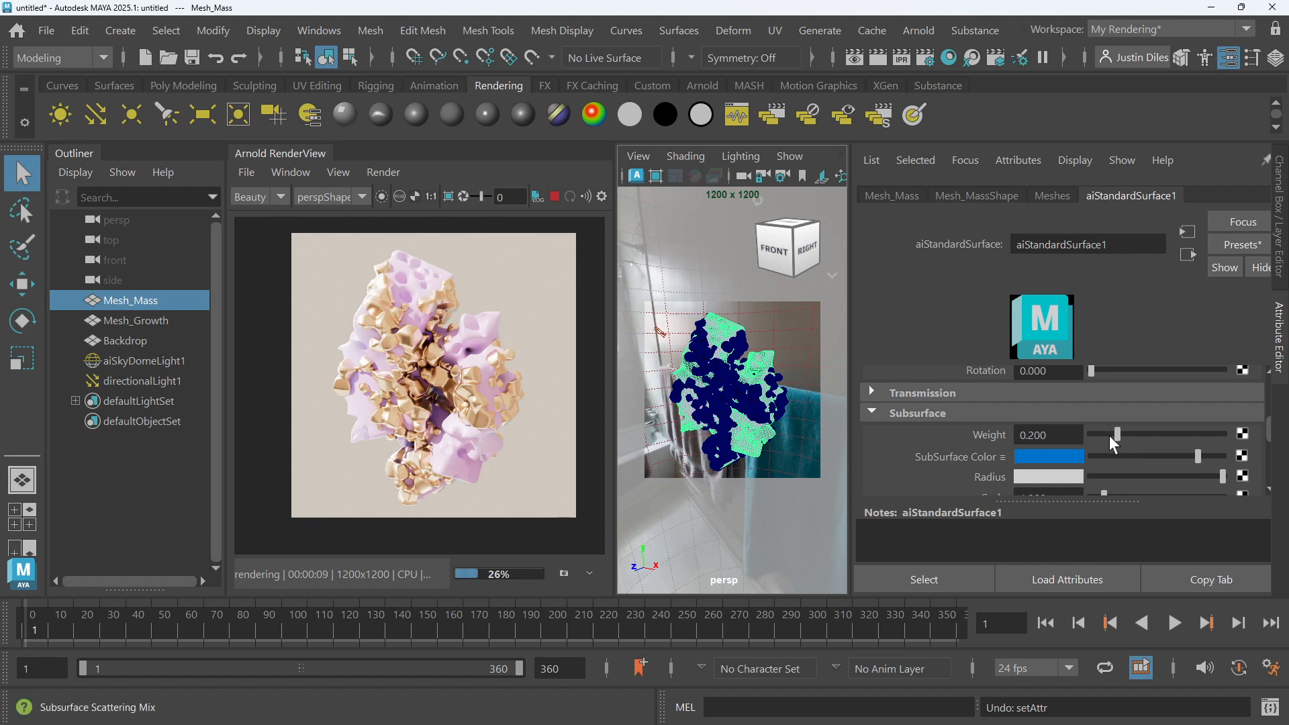
drag(1116, 432, 1198, 437)
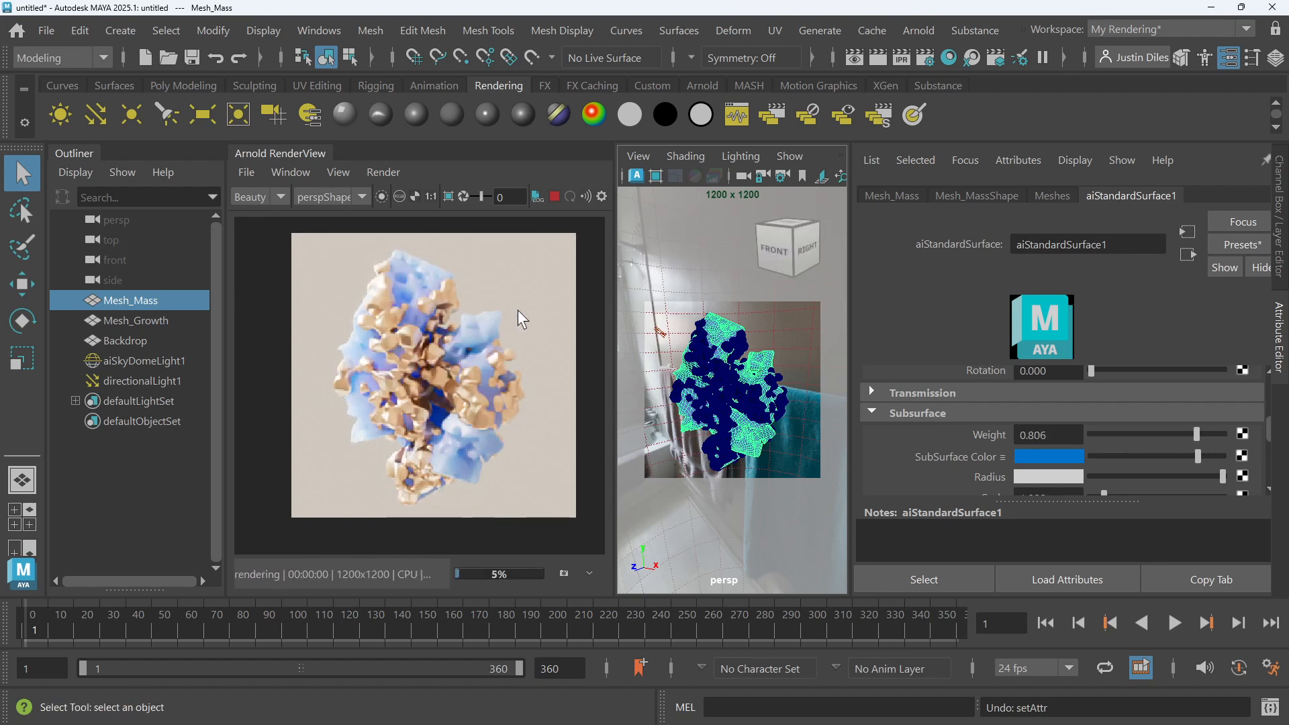
scroll(450, 320, up, 5)
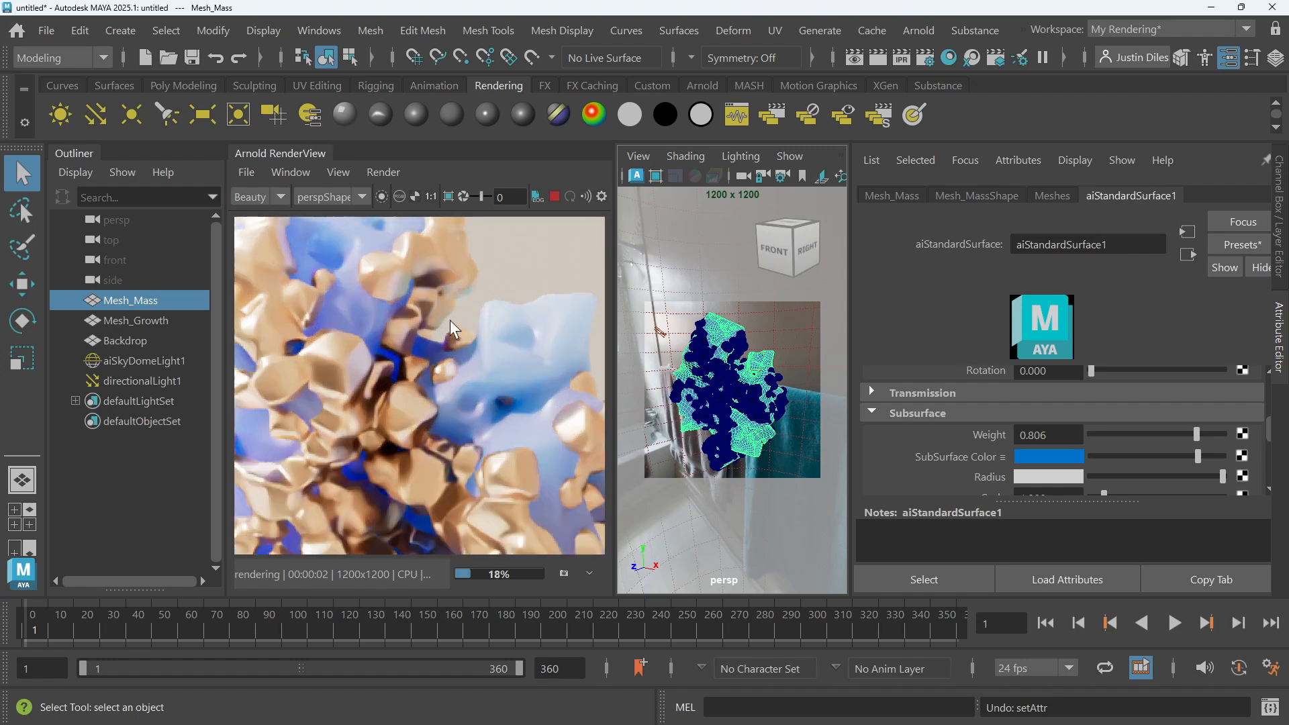
scroll(450, 319, down, 2)
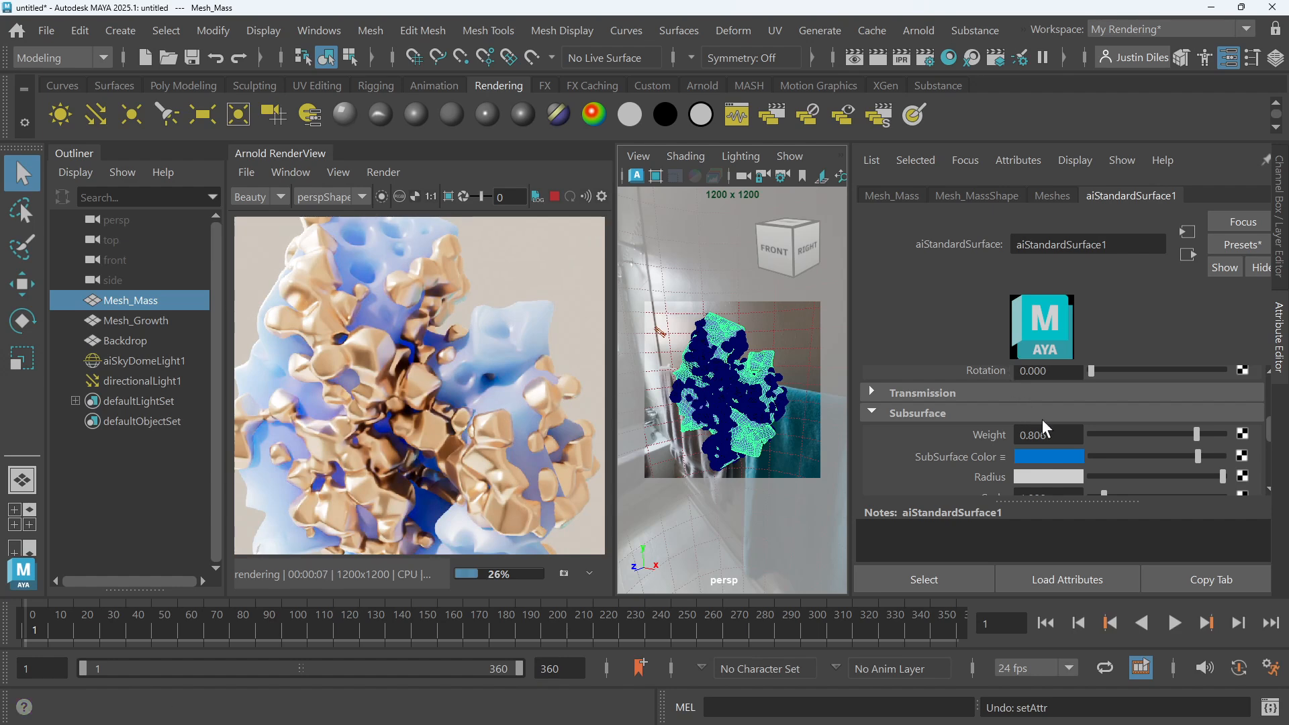
Try Subsurface weights of 0.2, about 0.464 and about 0.311 on aiStandardSurface1 and compare them in the Arnold render
drag(1047, 435, 1028, 435)
text(2)
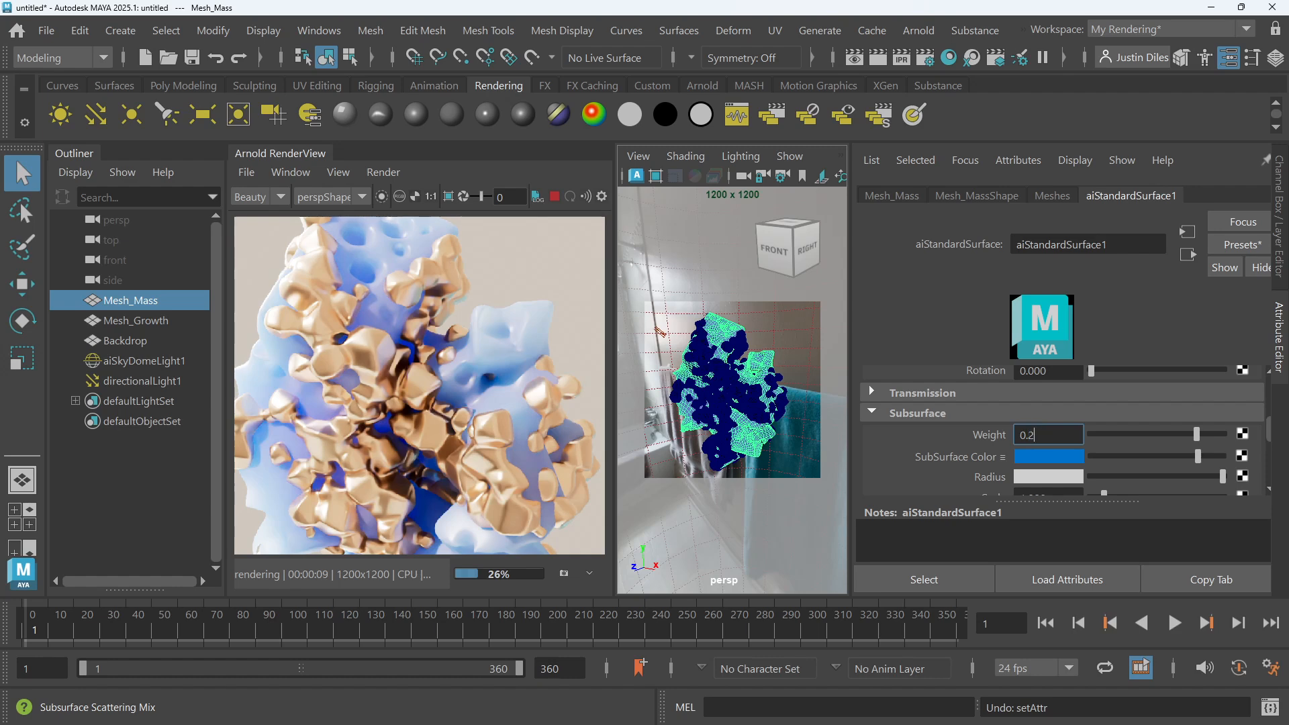
key(Return)
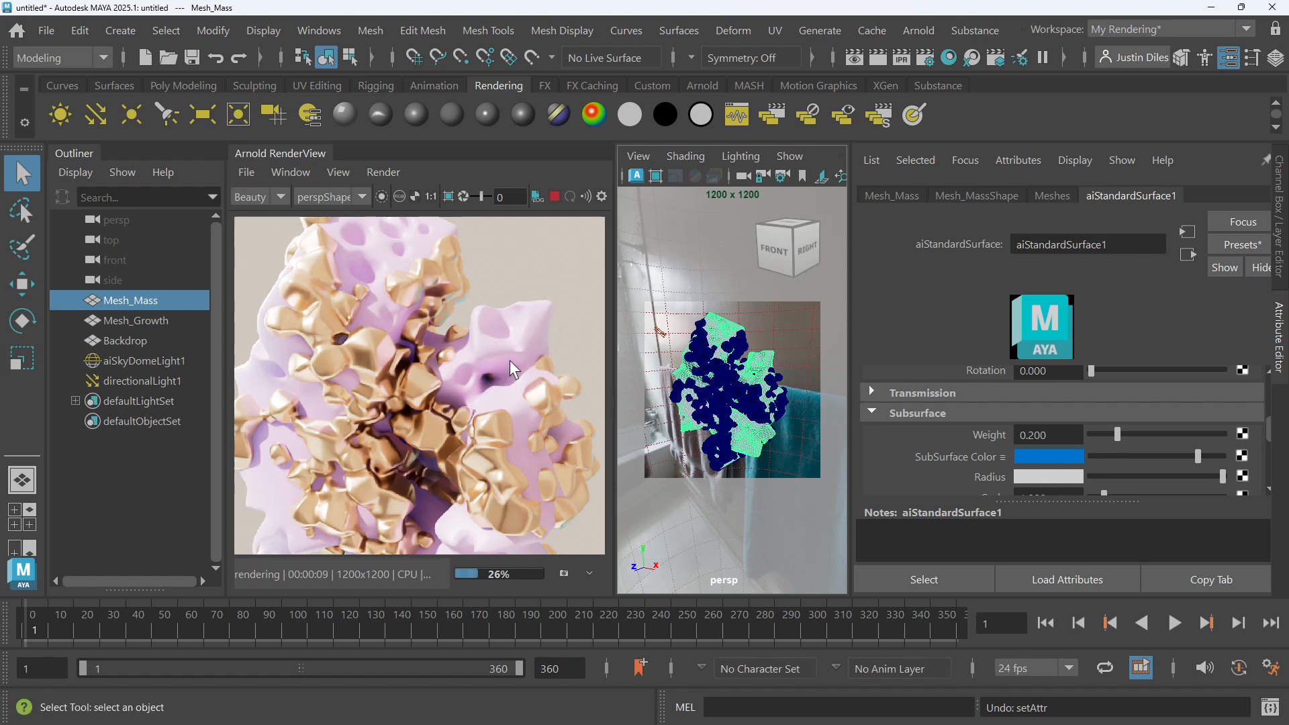
click(1058, 456)
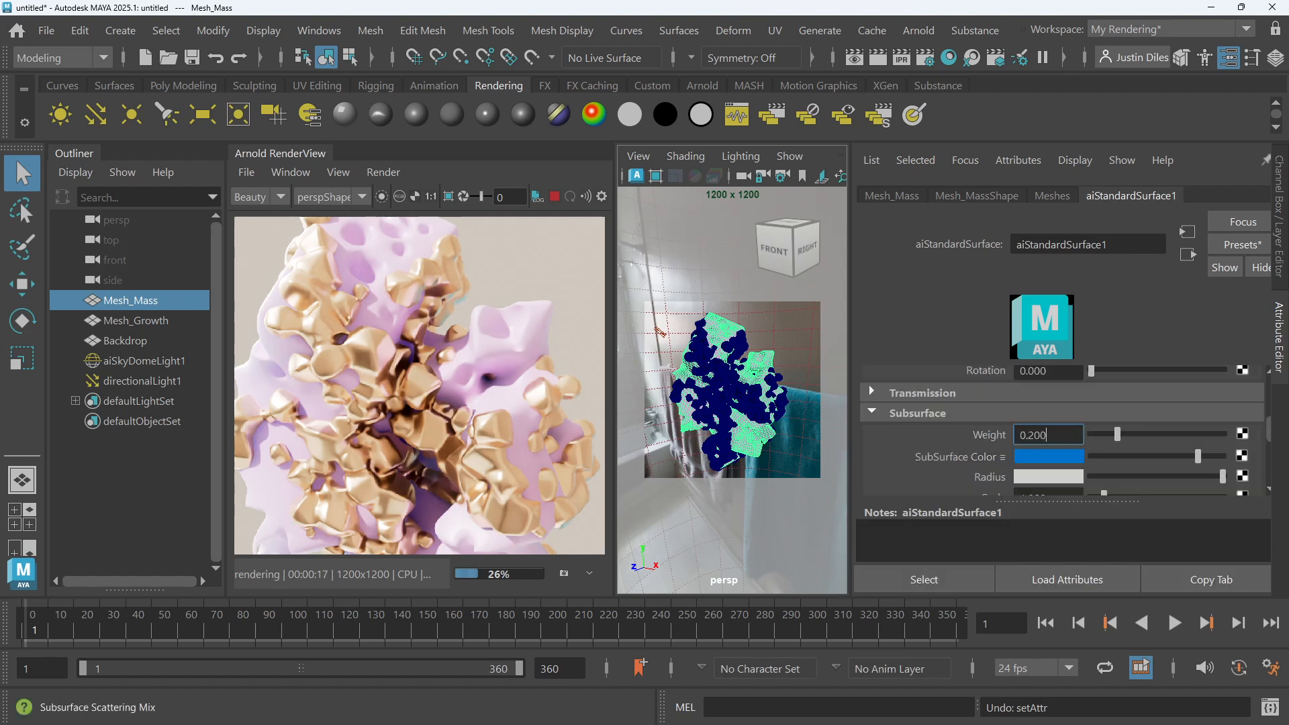
drag(1117, 433, 1151, 433)
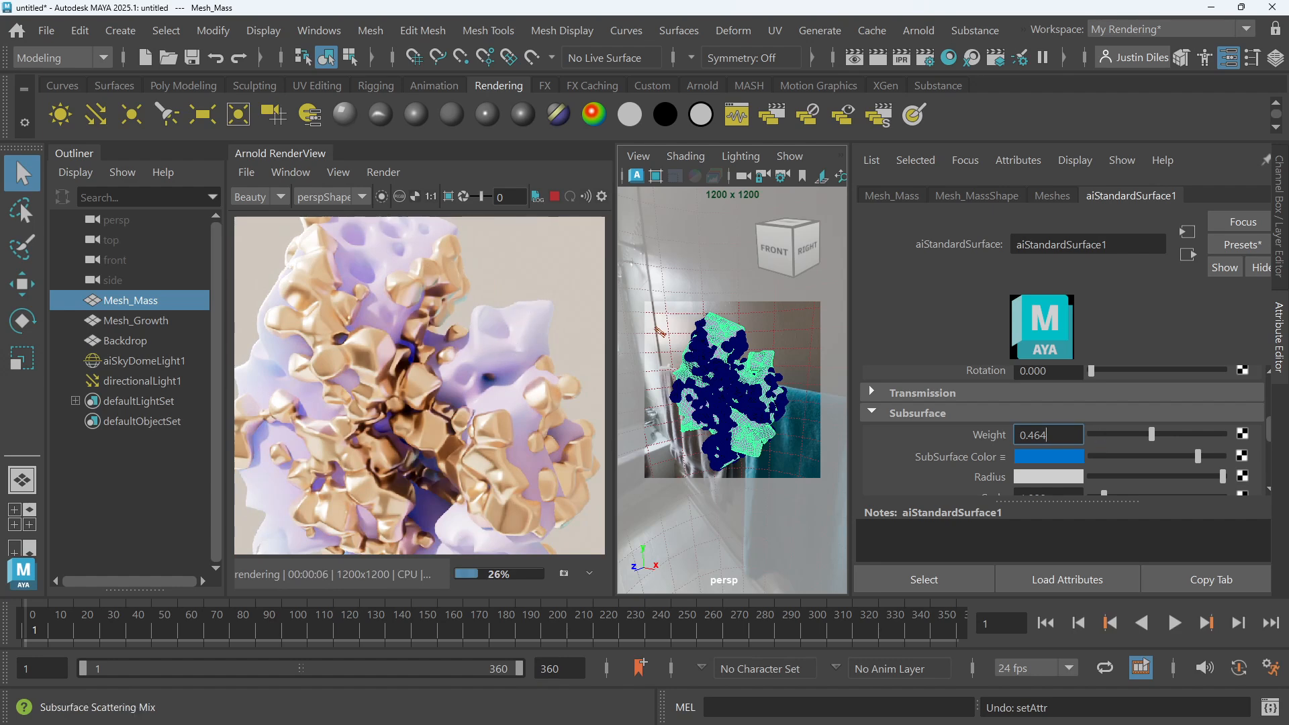
drag(1150, 428, 1132, 426)
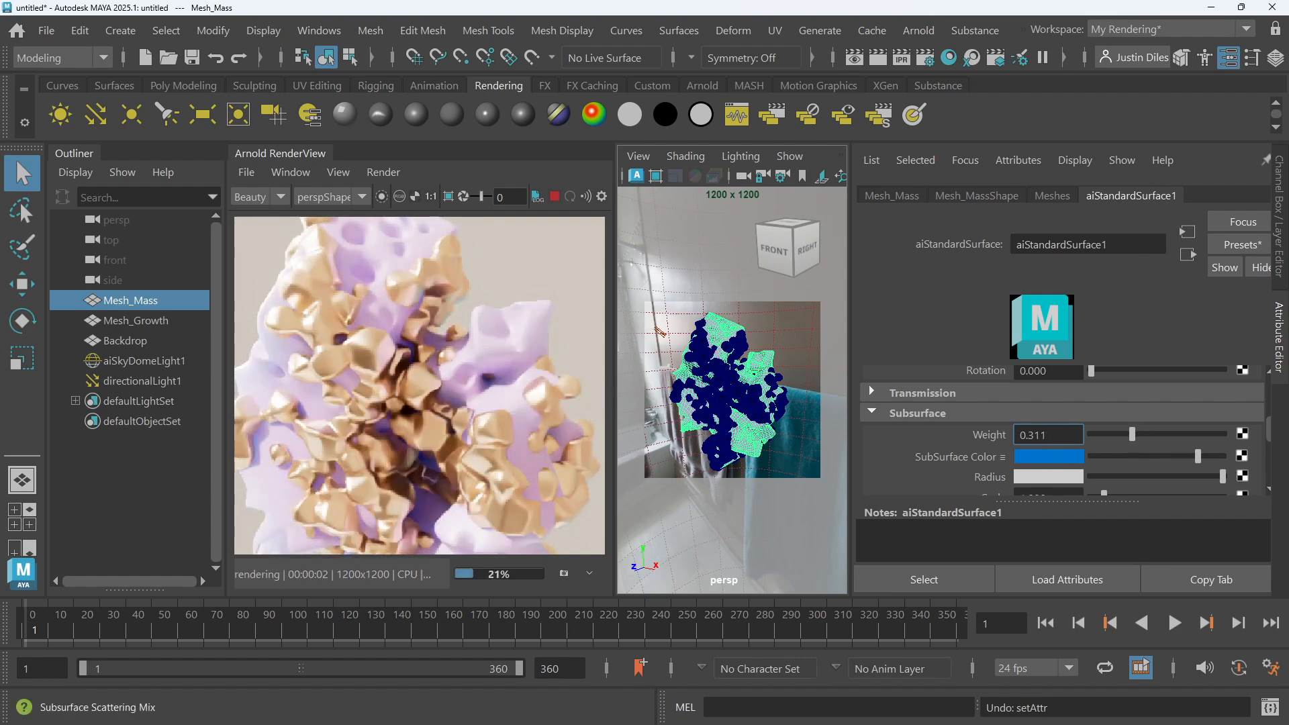
Set the SubSurface Color of aiStandardSurface1 to the green preset swatch and lower the Subsurface weight to about 0.158
click(1052, 457)
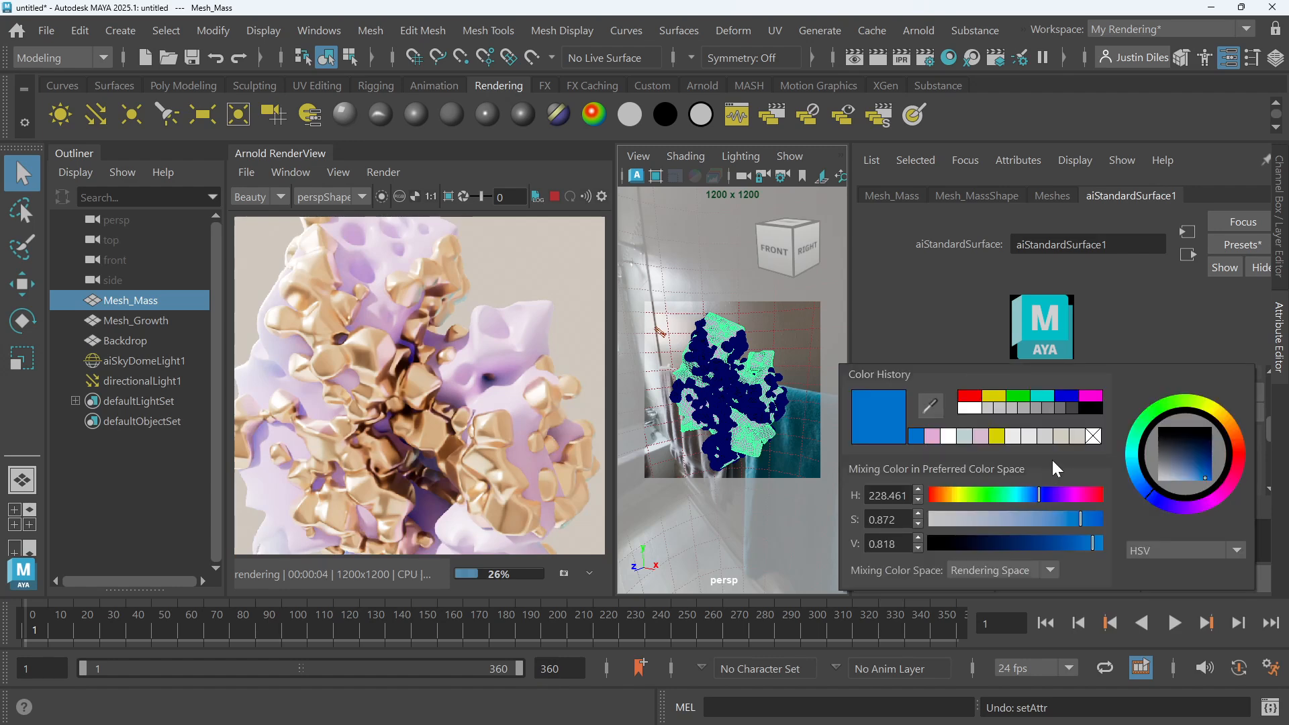
click(1022, 399)
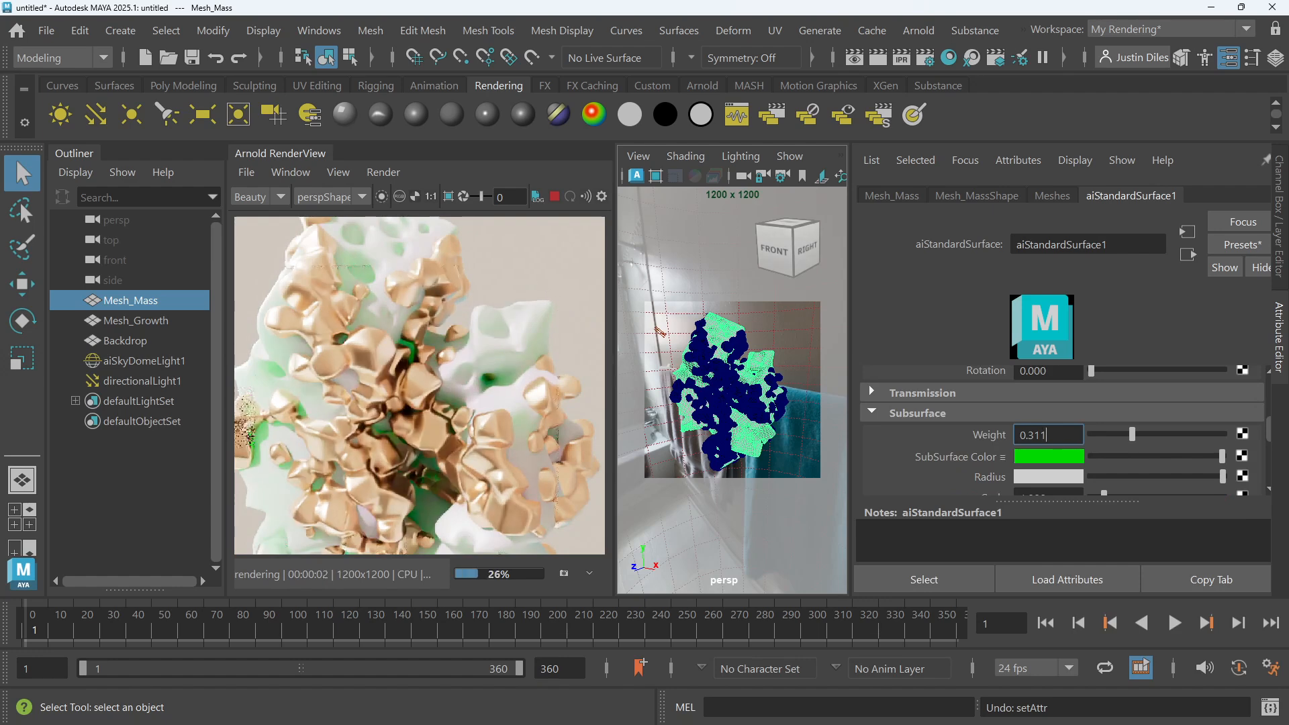
drag(1131, 433, 1111, 432)
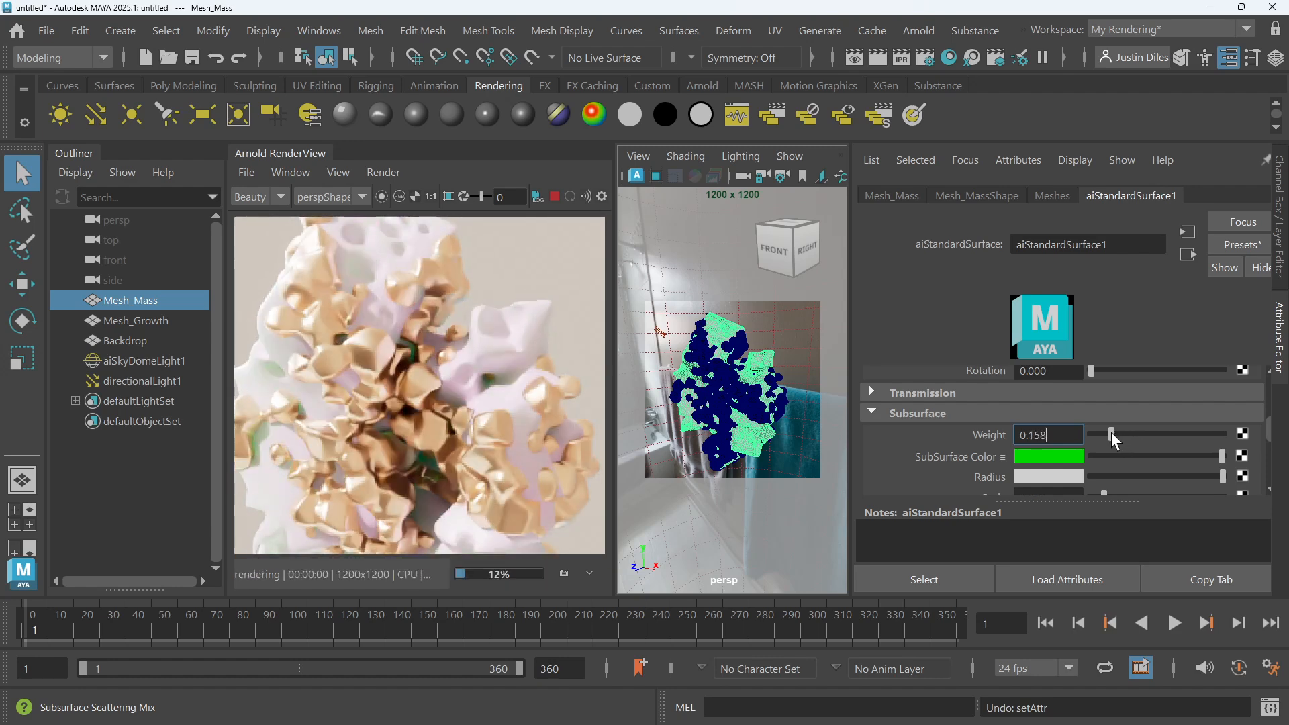
Examine the green subsurface scattering on Mesh_Mass in the Arnold render, both up close and as a whole
scroll(285, 409, down, 2)
middle_drag(285, 408, 361, 385)
scroll(417, 346, up, 2)
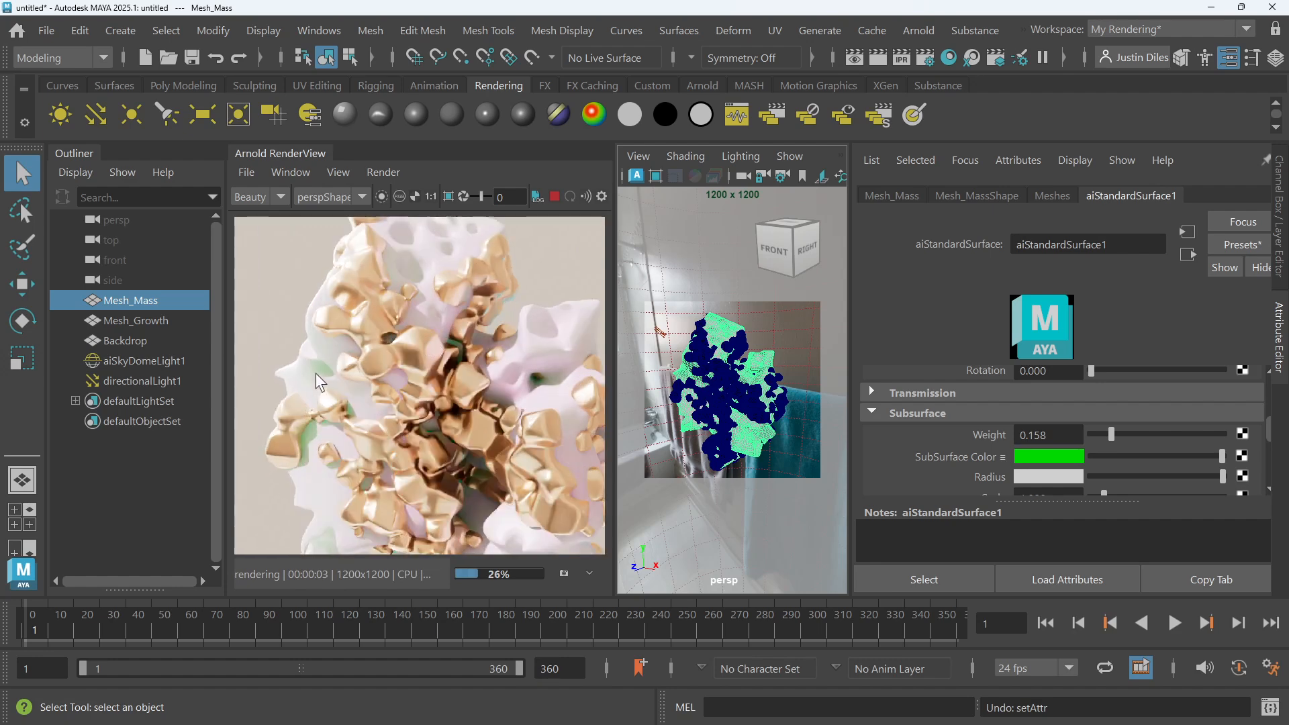
scroll(446, 320, down, 3)
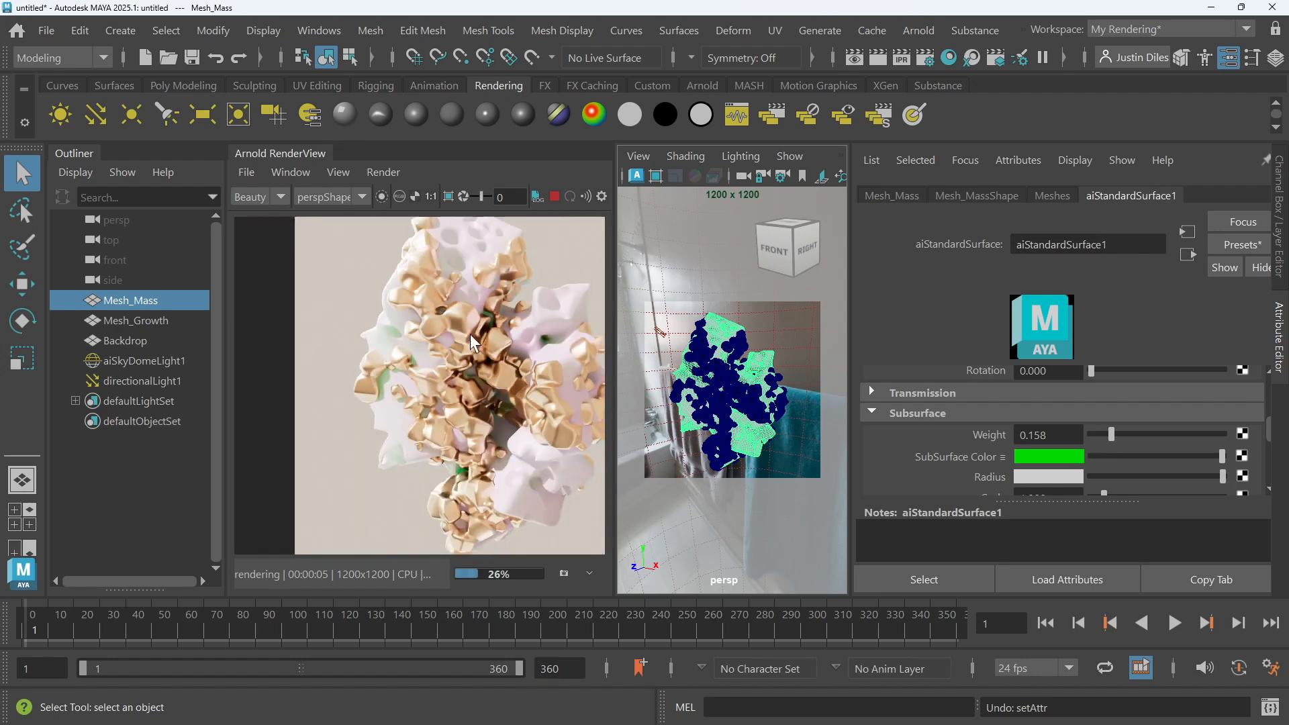
scroll(514, 325, up, 4)
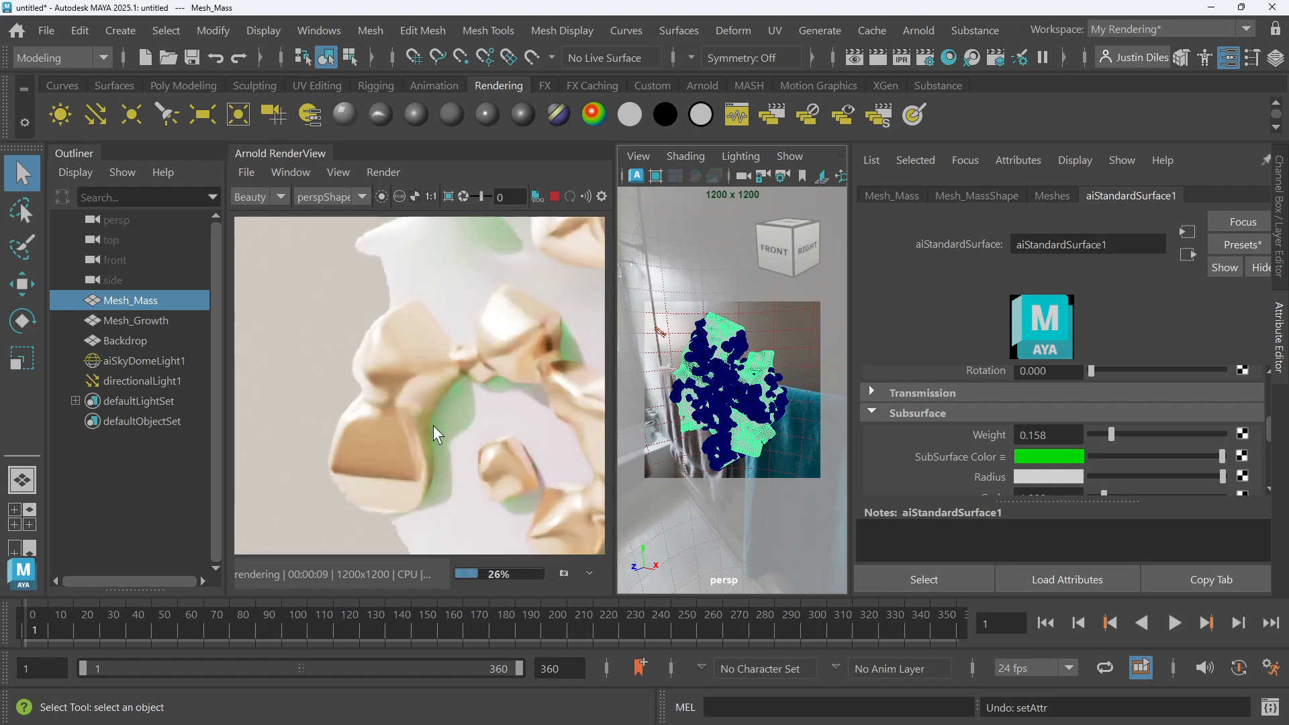
scroll(454, 393, down, 4)
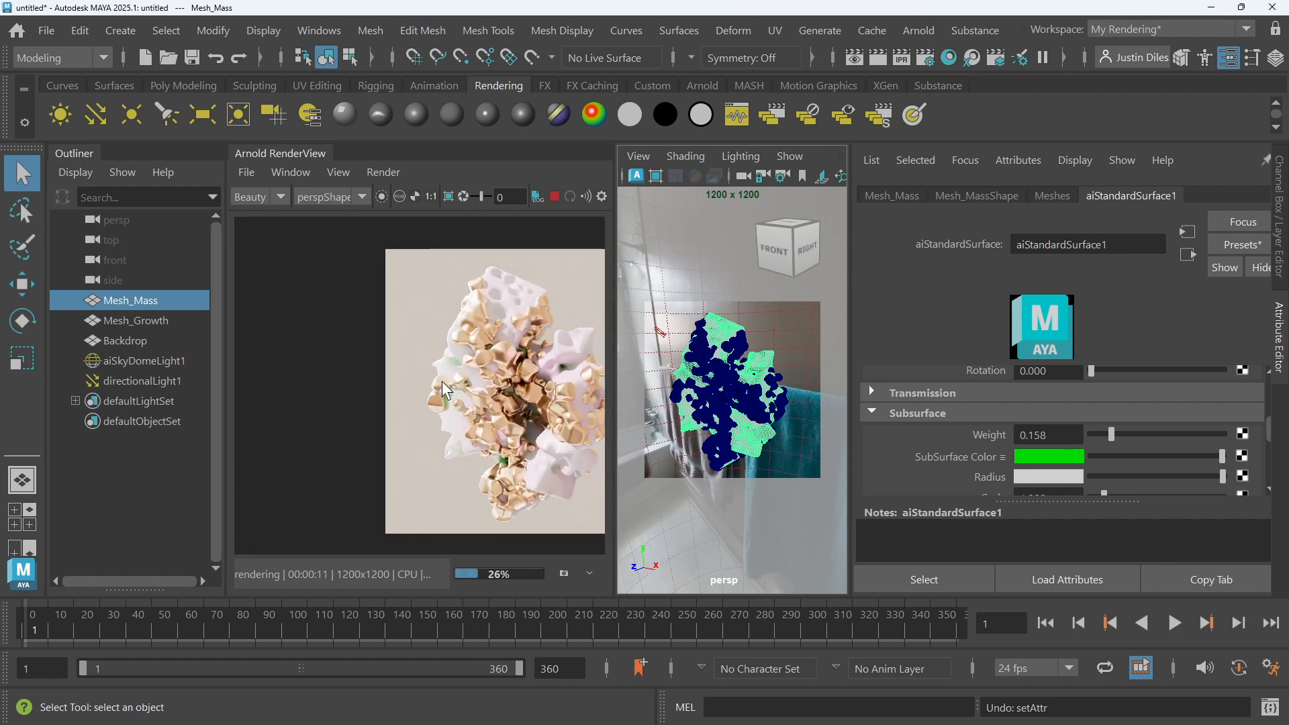
scroll(442, 381, up, 4)
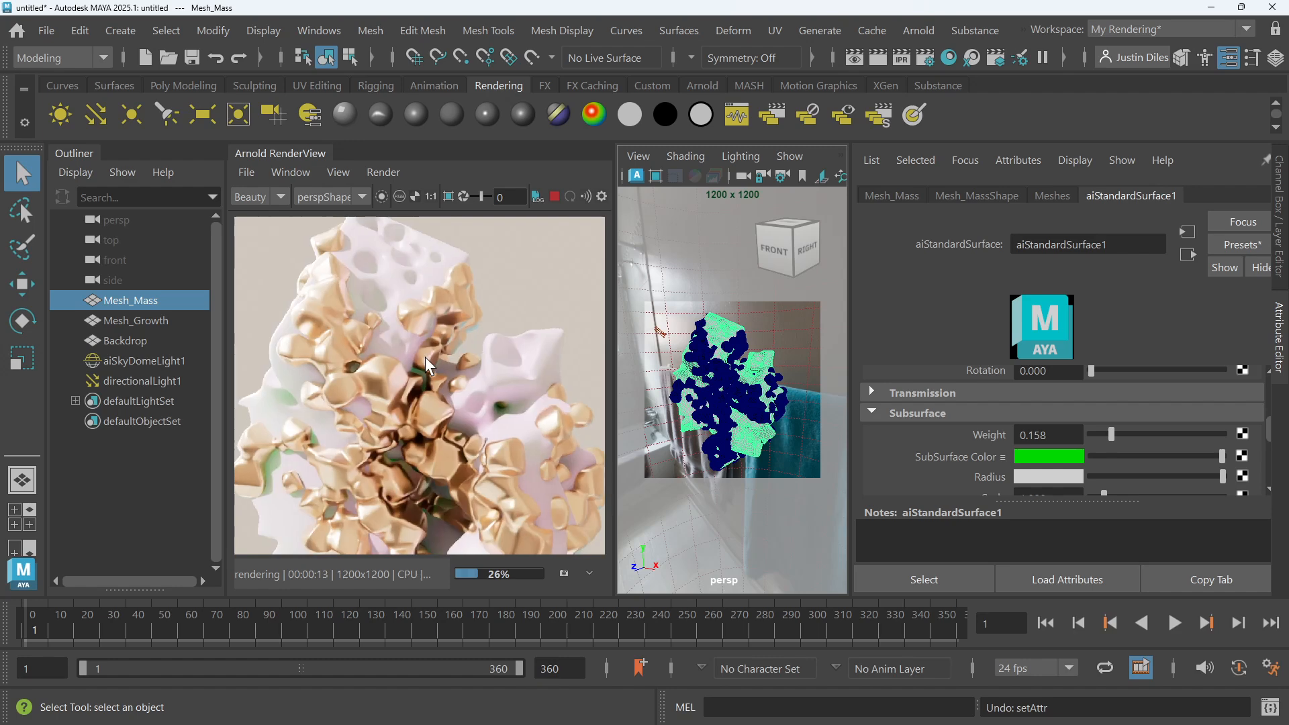
scroll(457, 348, down, 3)
scroll(461, 359, up, 2)
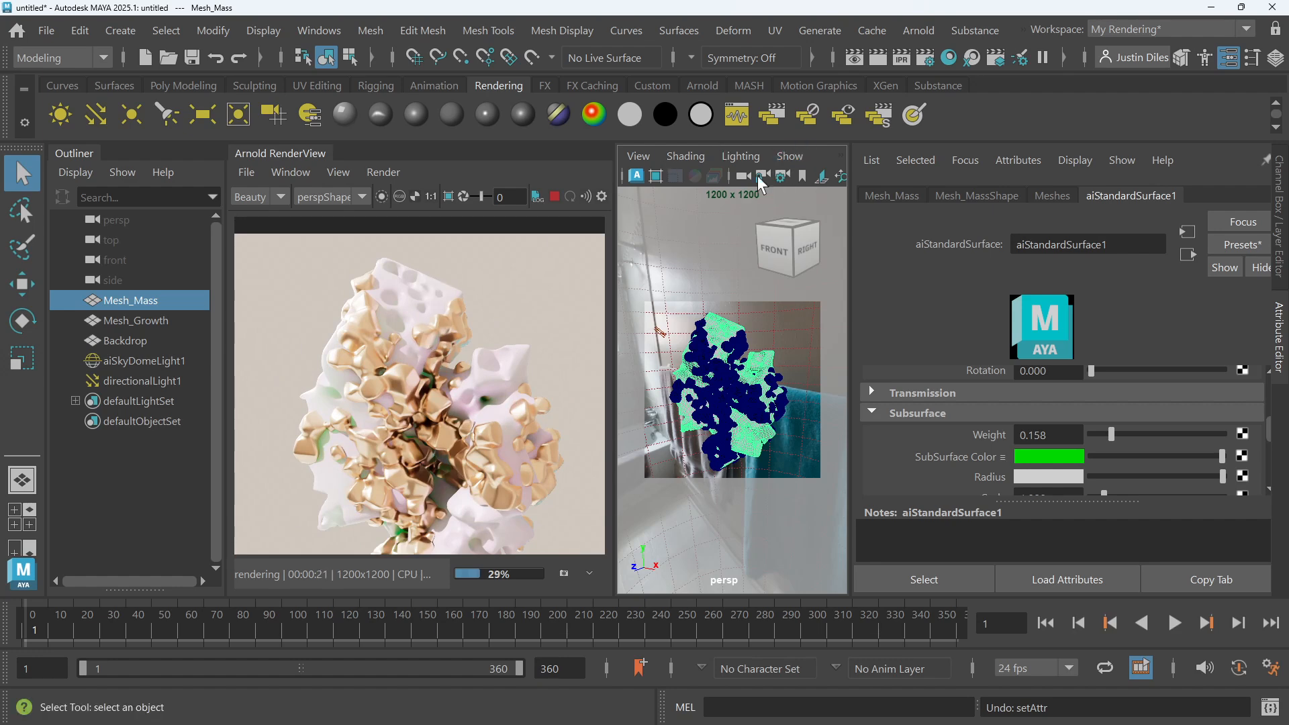
Reopen the Hypershade, move the aiStandardSurface1 node slightly away from its shading group, and browse its material presets without applying one
click(950, 59)
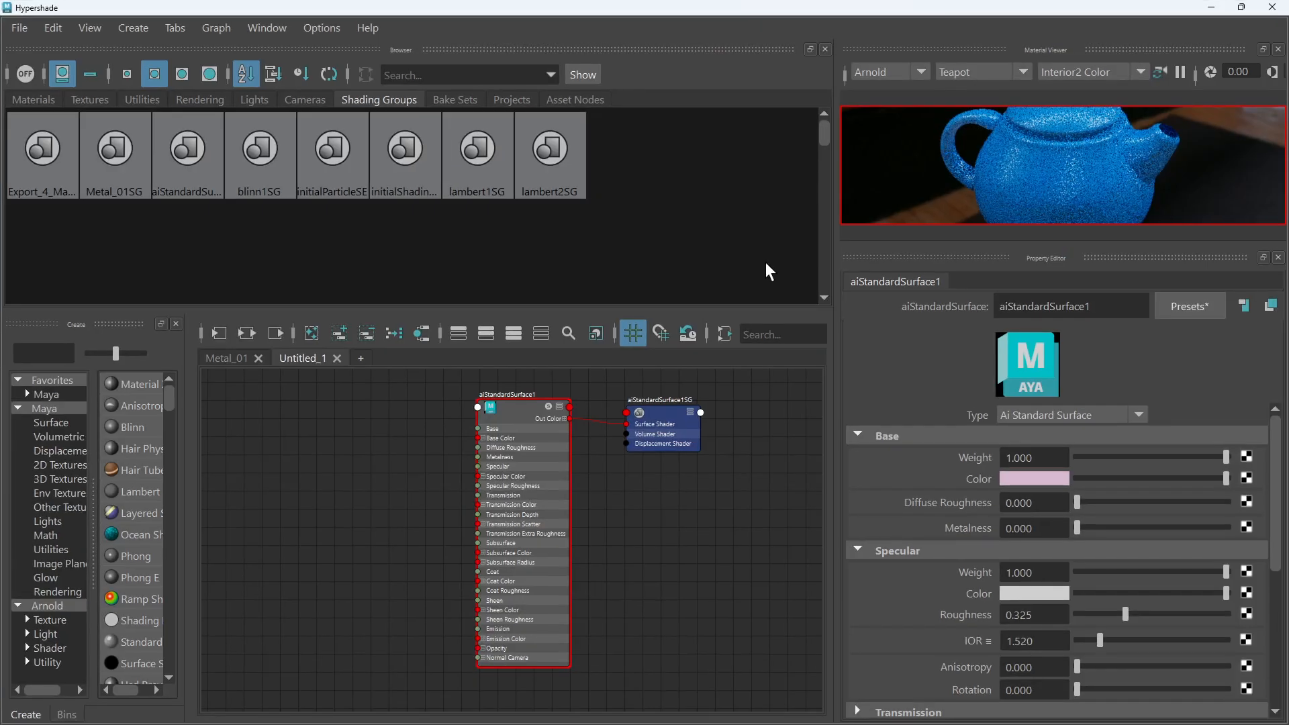
drag(530, 401, 514, 409)
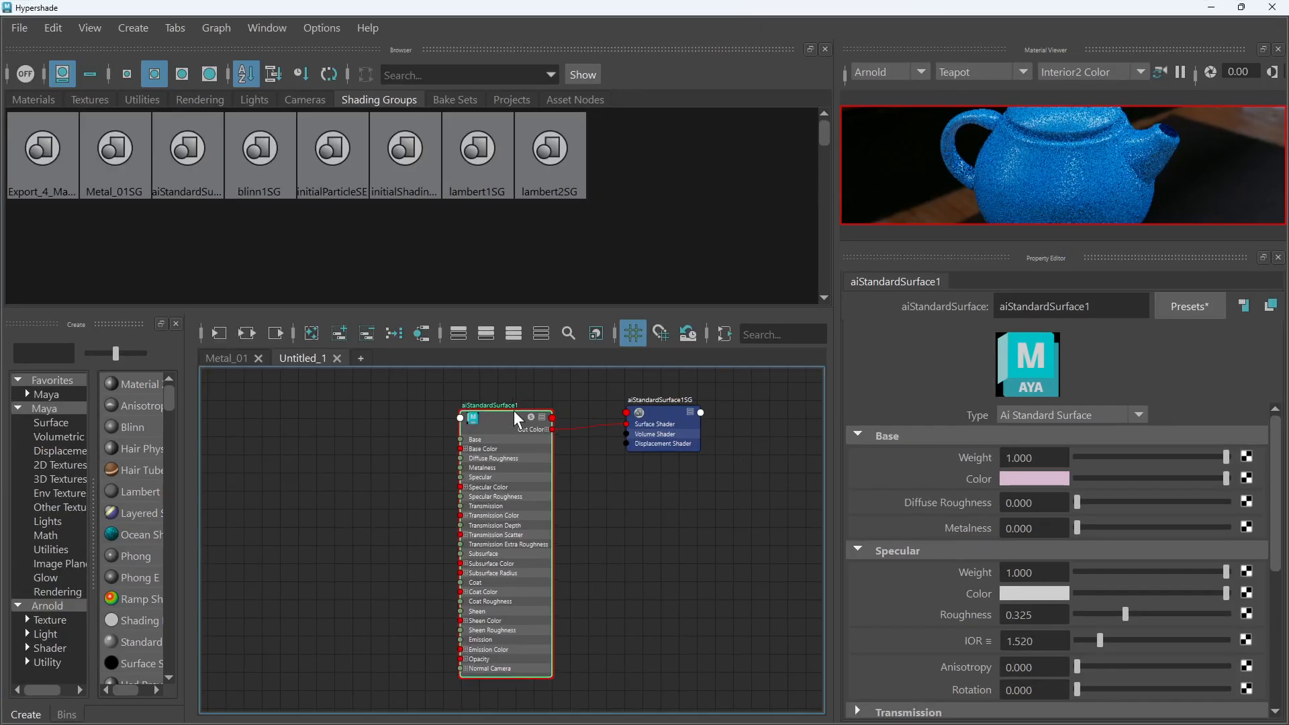
click(1190, 309)
mouse_move(1194, 308)
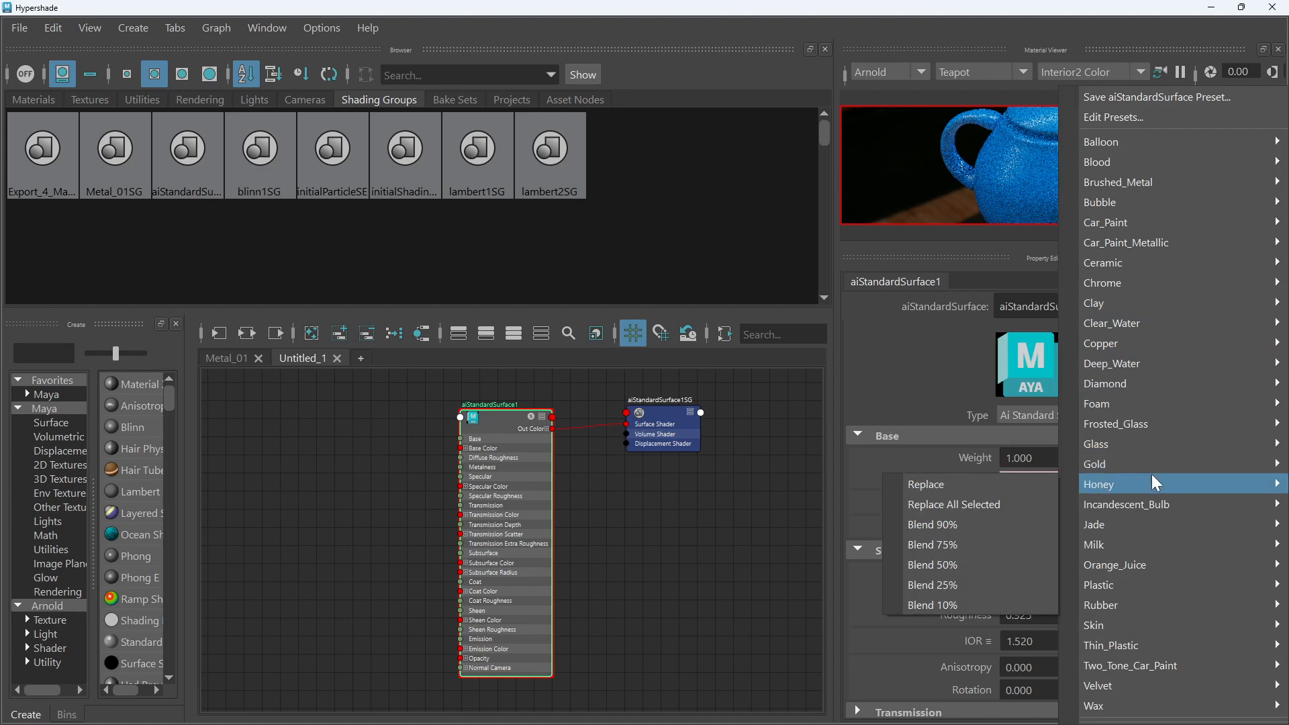
mouse_move(1156, 483)
mouse_move(1142, 424)
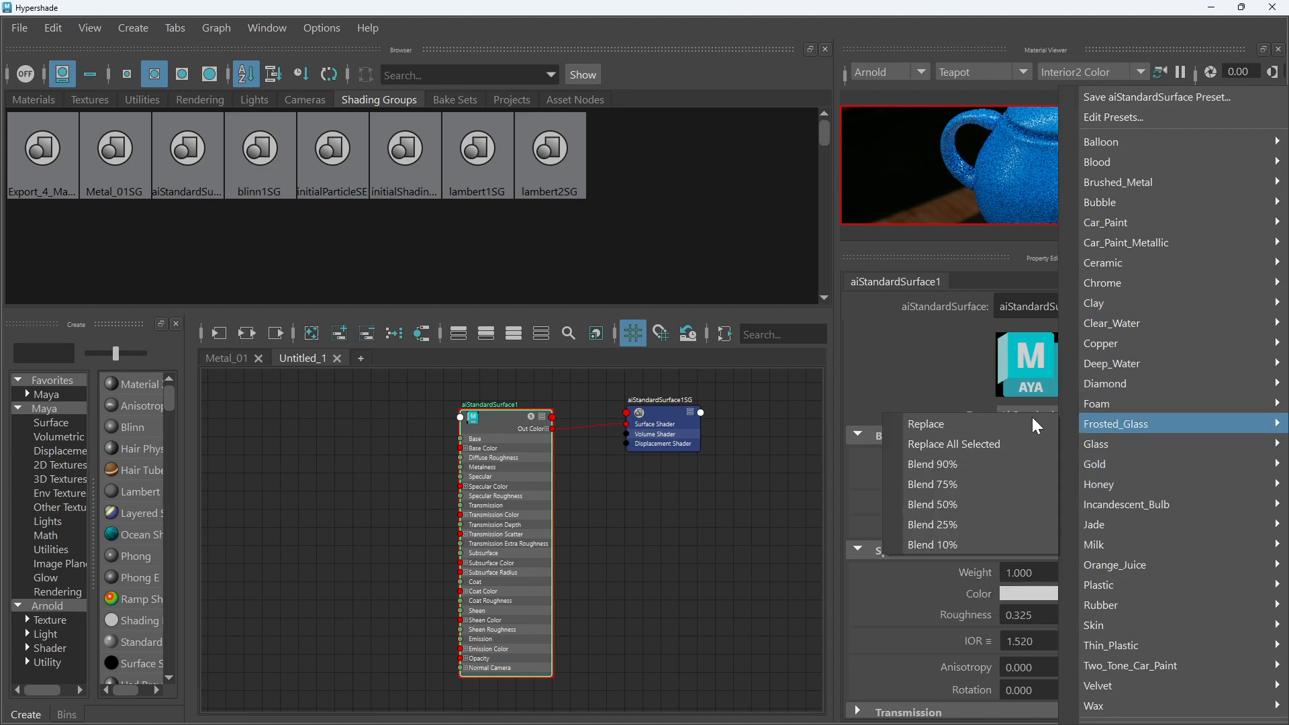
click(635, 573)
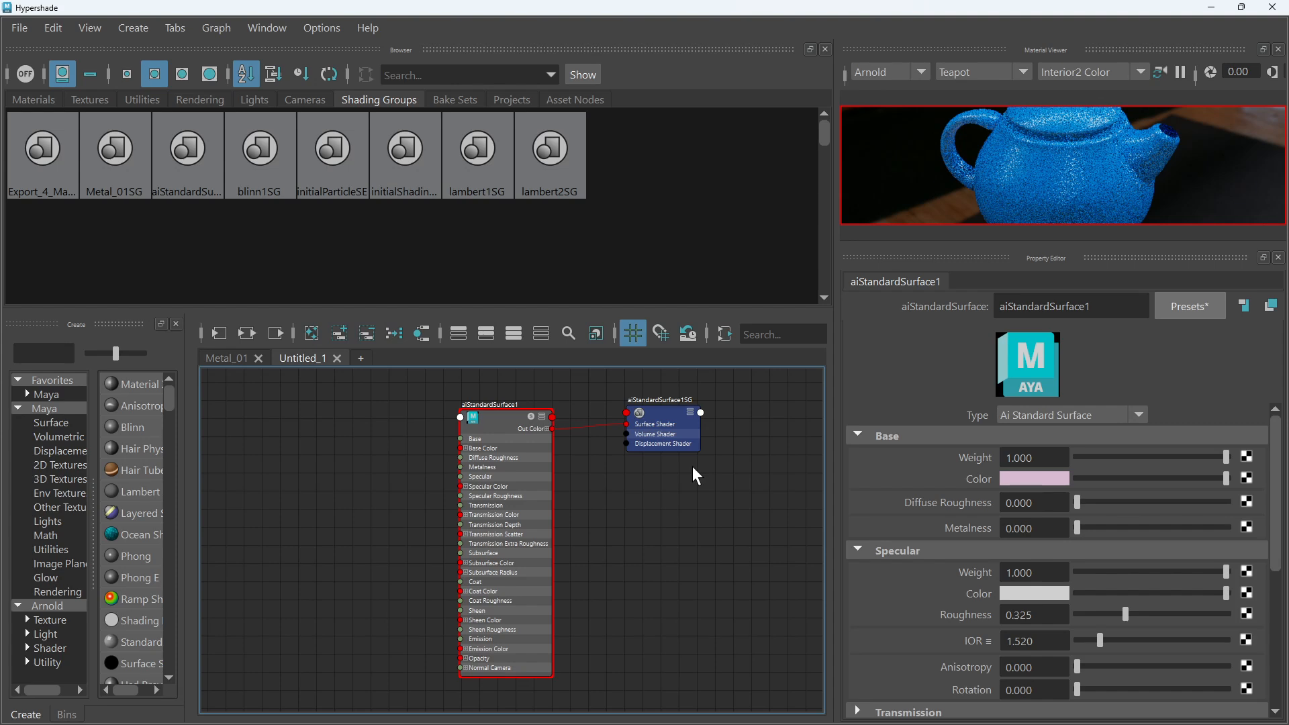